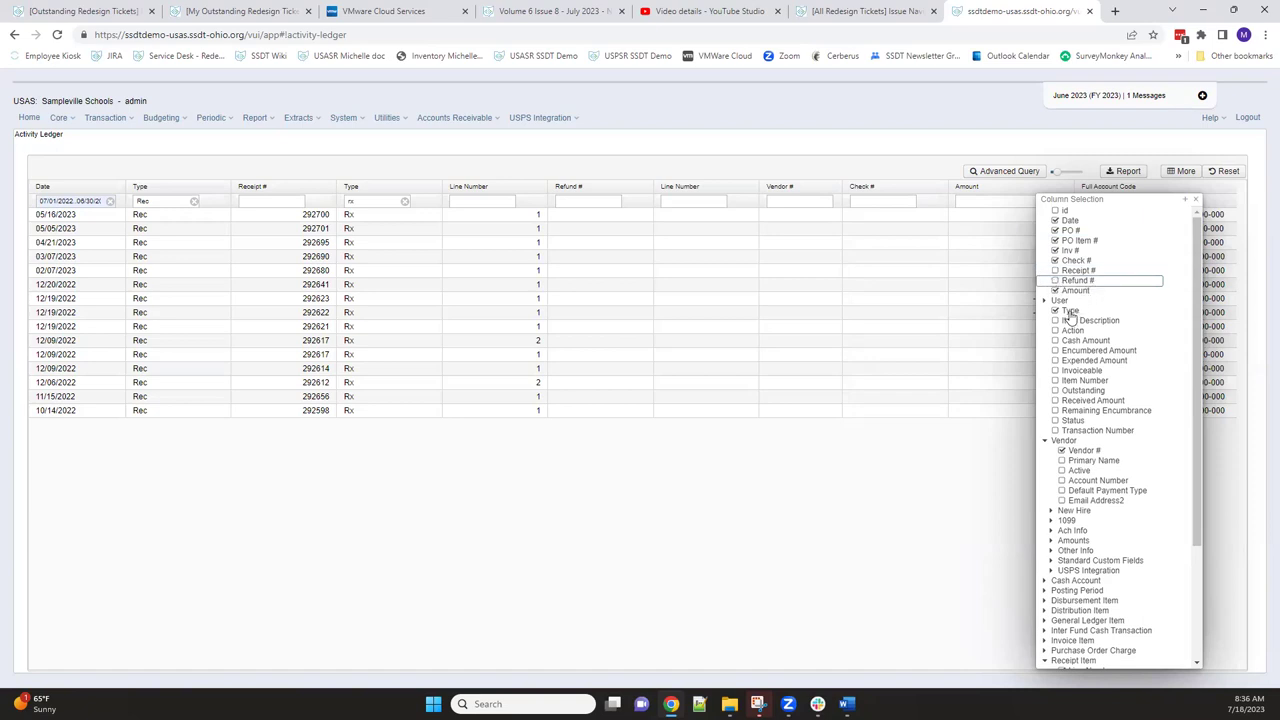
Step: Show the Invoiceable and Status columns, and hide the Receipt Item Line Number and Type columns plus the Refund Item Line Number column
{"action": "left_click", "coordinate": [1056, 372]}
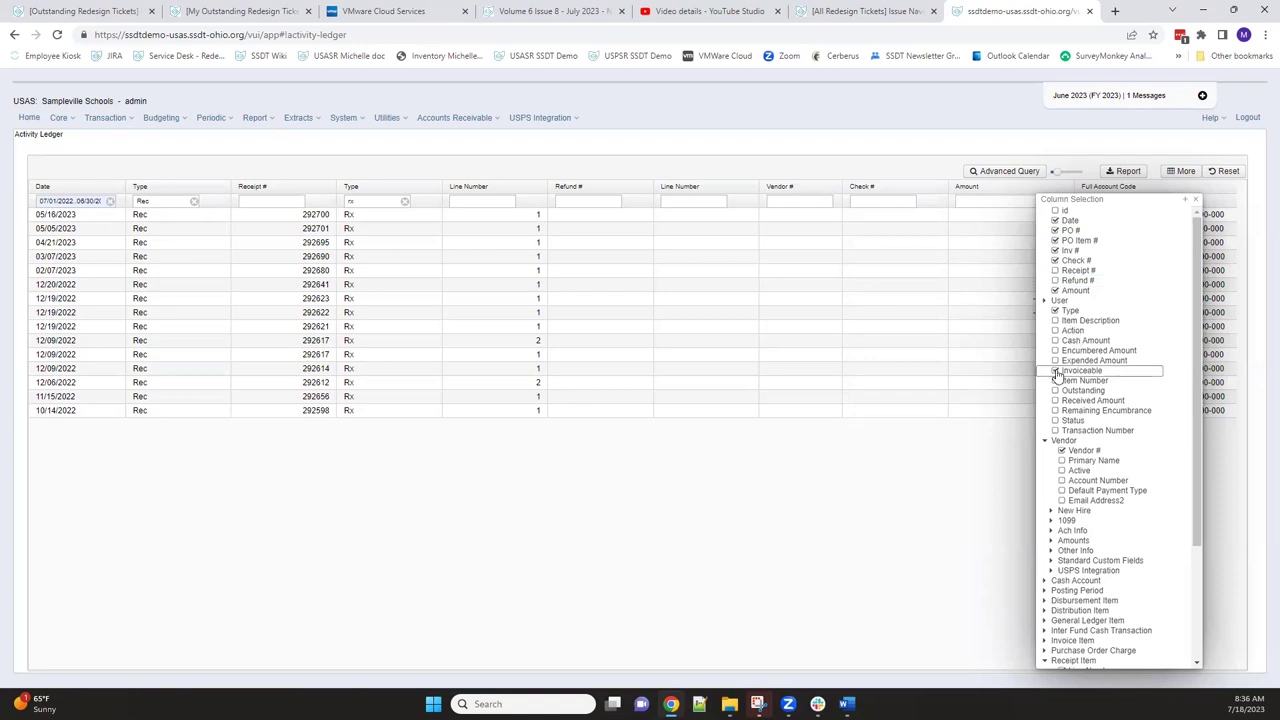
{"action": "left_click", "coordinate": [1056, 422]}
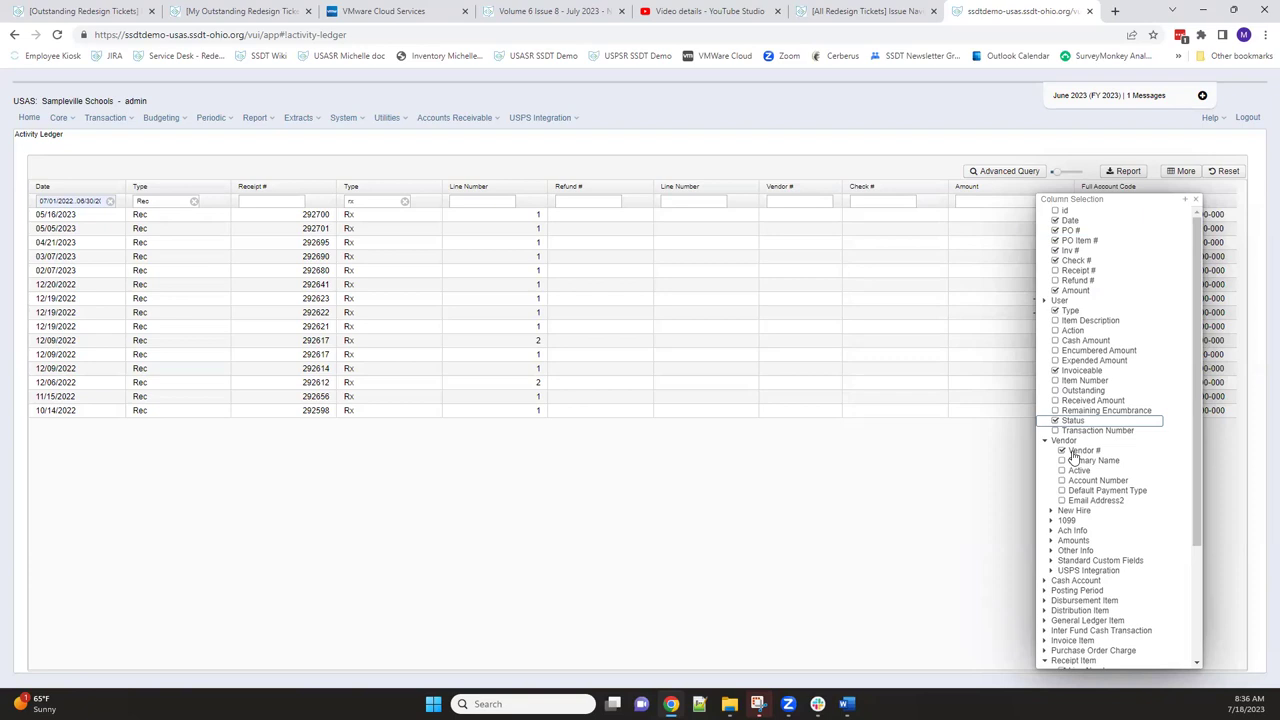
{"action": "scroll", "coordinate": [1073, 455], "scroll_direction": "down", "scroll_amount": 1}
{"action": "scroll", "coordinate": [1071, 455], "scroll_direction": "down", "scroll_amount": 2}
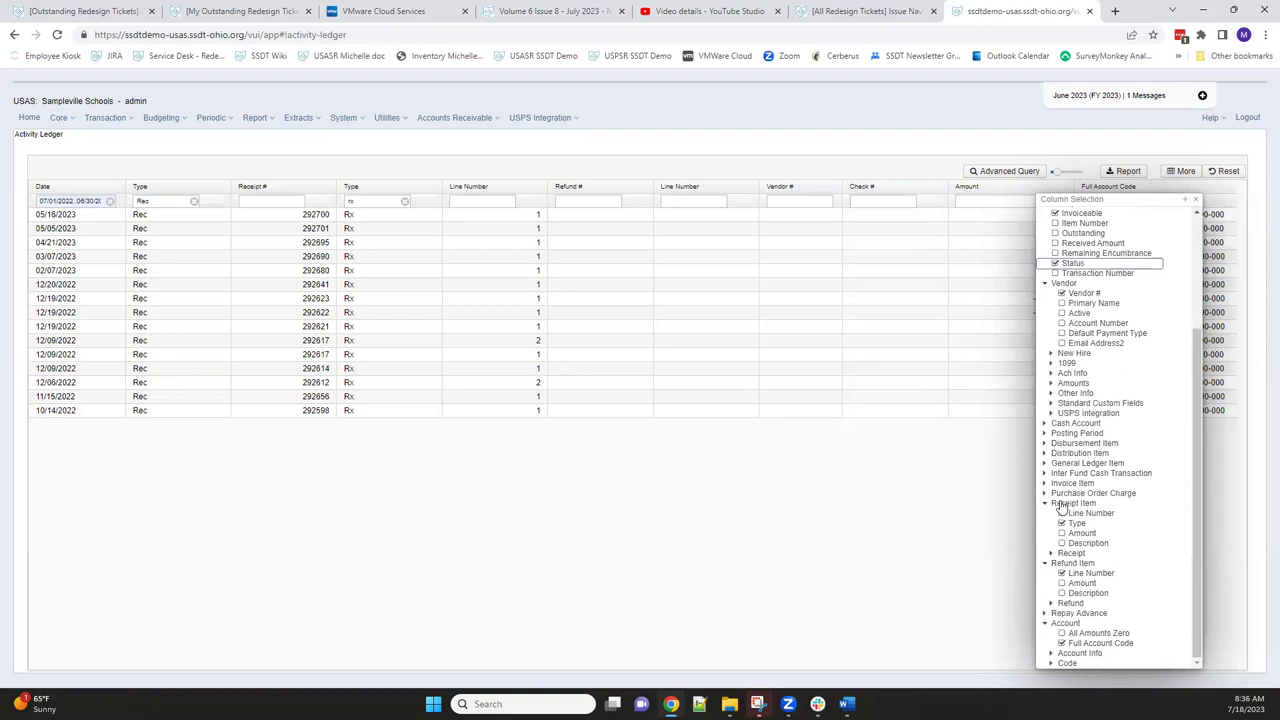
{"action": "left_click", "coordinate": [1064, 516]}
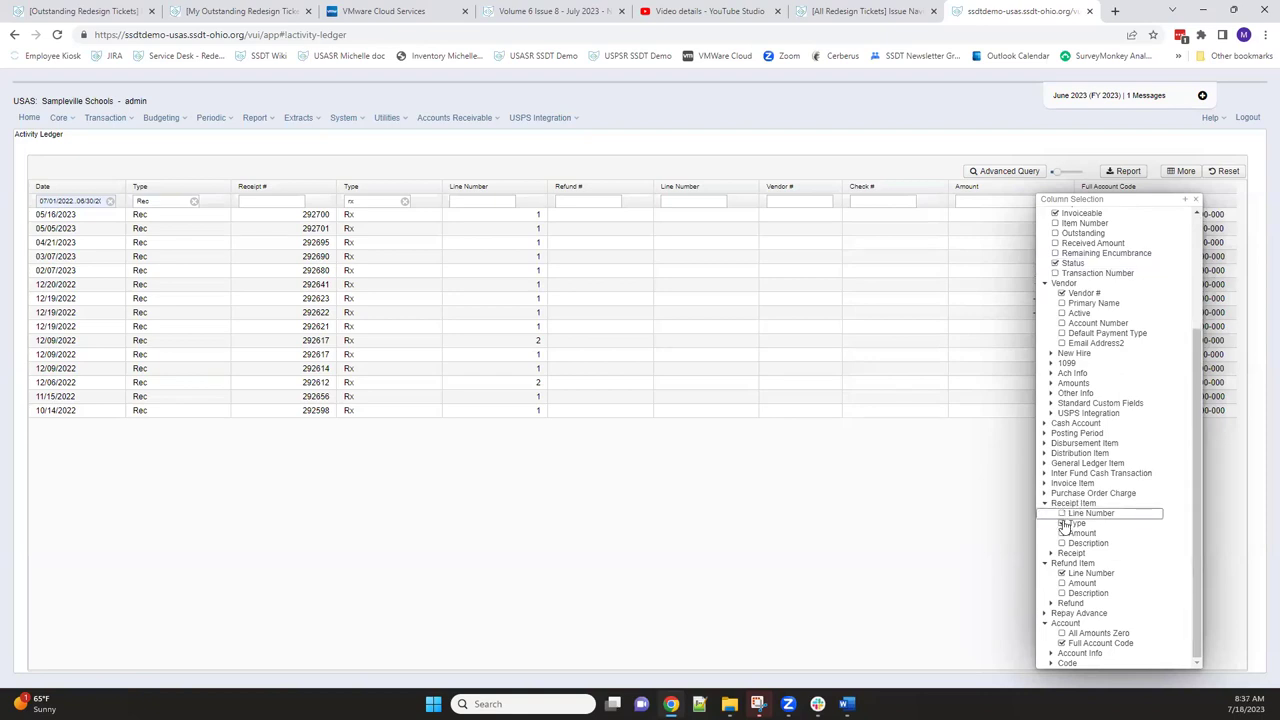
{"action": "left_click", "coordinate": [1063, 518]}
{"action": "left_click", "coordinate": [1062, 574]}
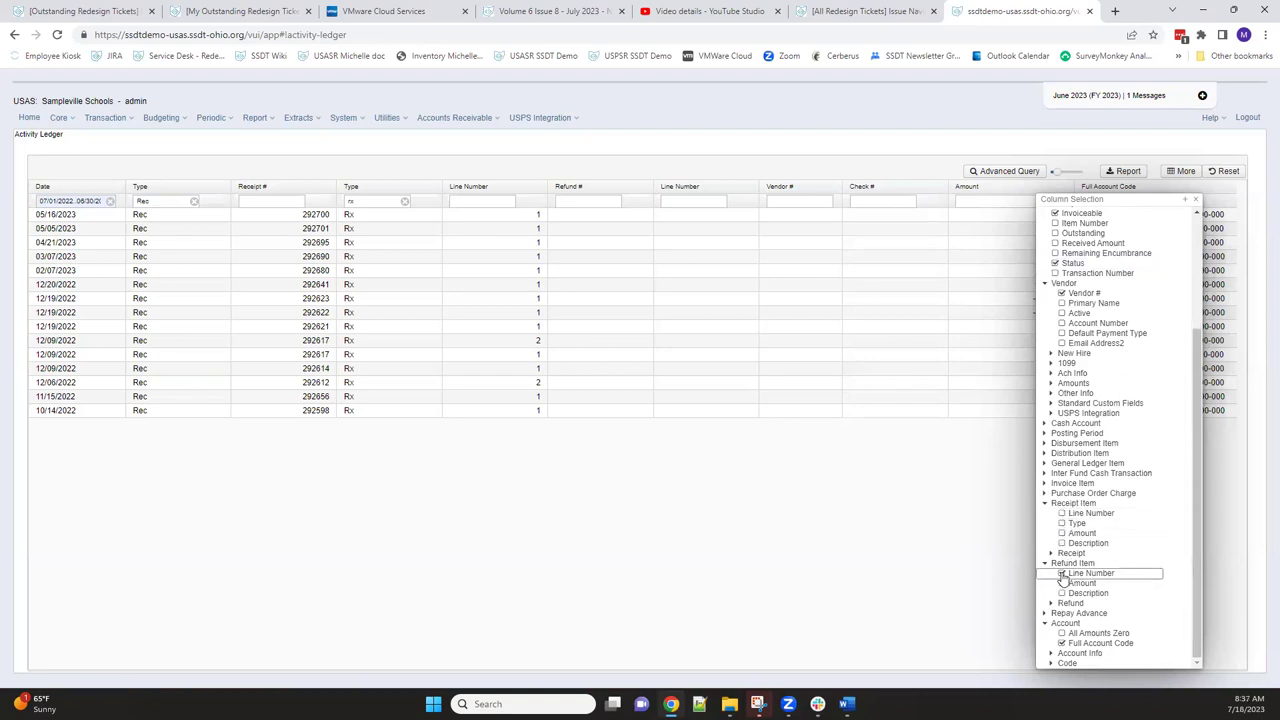
{"action": "left_click", "coordinate": [1062, 575]}
{"action": "left_click", "coordinate": [1196, 203]}
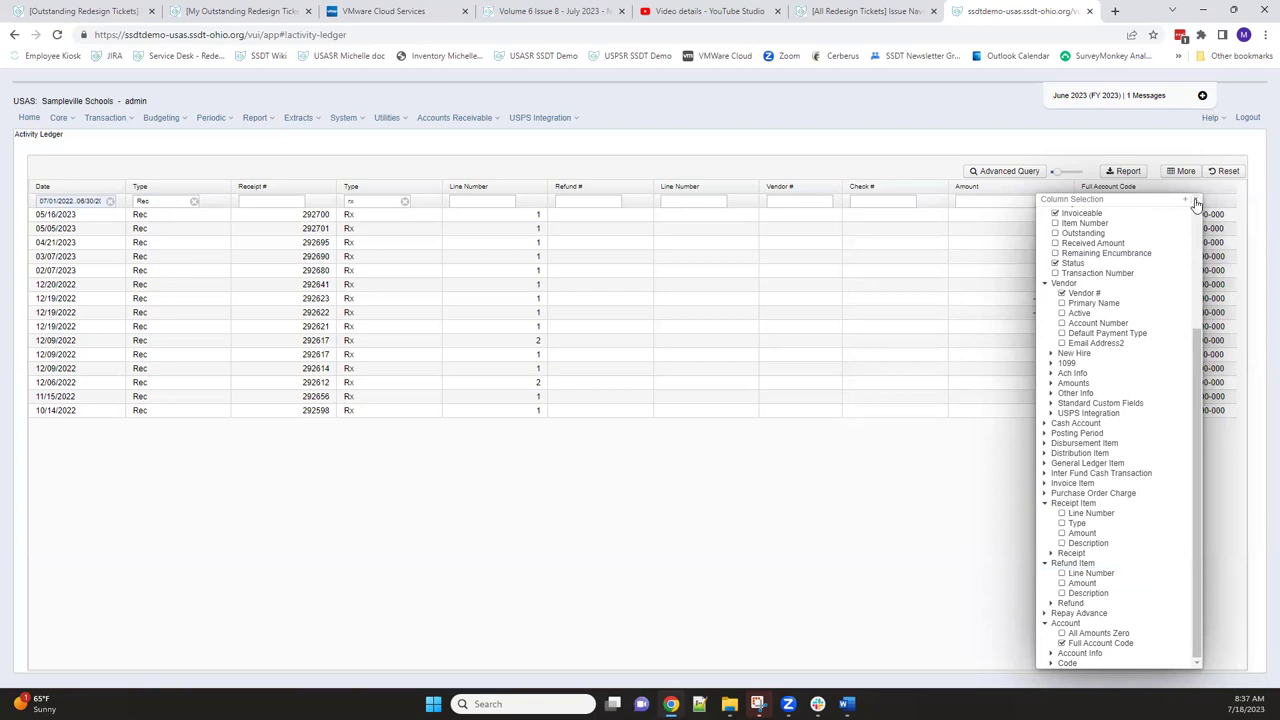
Step: Reload the ledger and reorder the columns so PO #, PO Item #, Inv # and Status sit between Vendor # and Check #
{"action": "key", "text": "F5"}
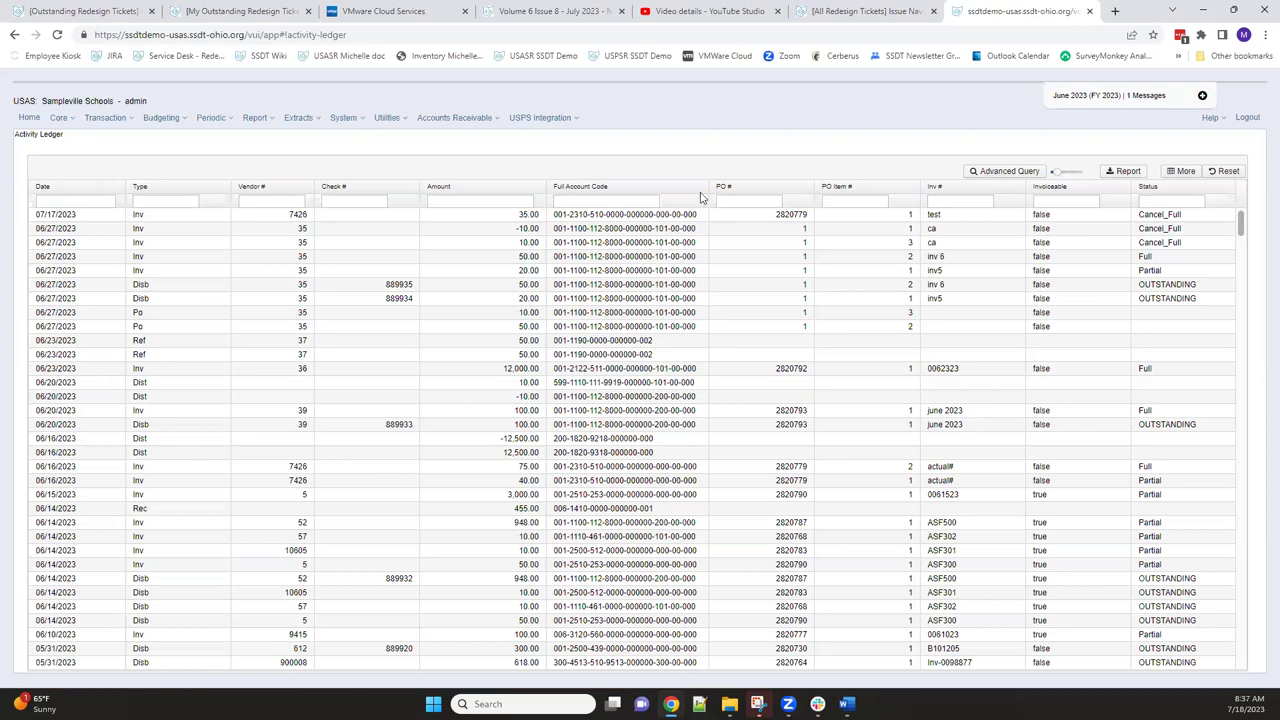
{"action": "left_click_drag", "start_coordinate": [788, 193], "coordinate": [341, 198]}
{"action": "left_click_drag", "start_coordinate": [861, 195], "coordinate": [443, 193]}
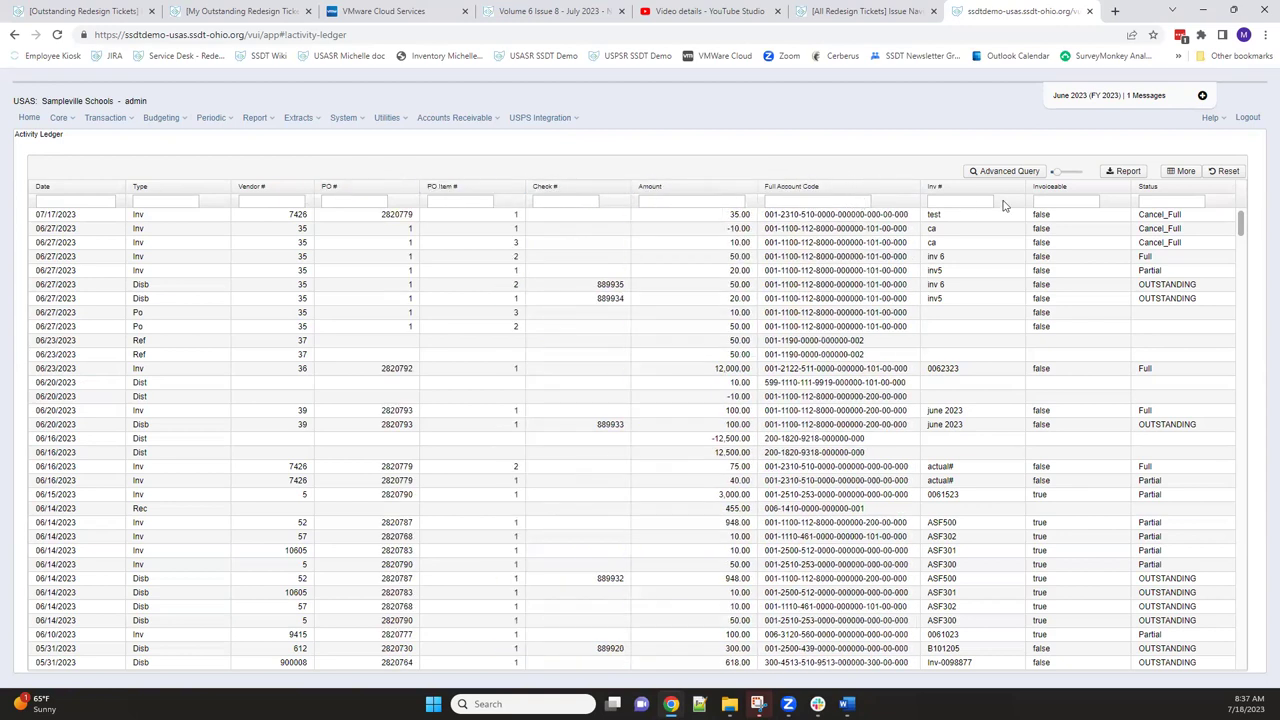
{"action": "left_click_drag", "start_coordinate": [982, 190], "coordinate": [539, 193]}
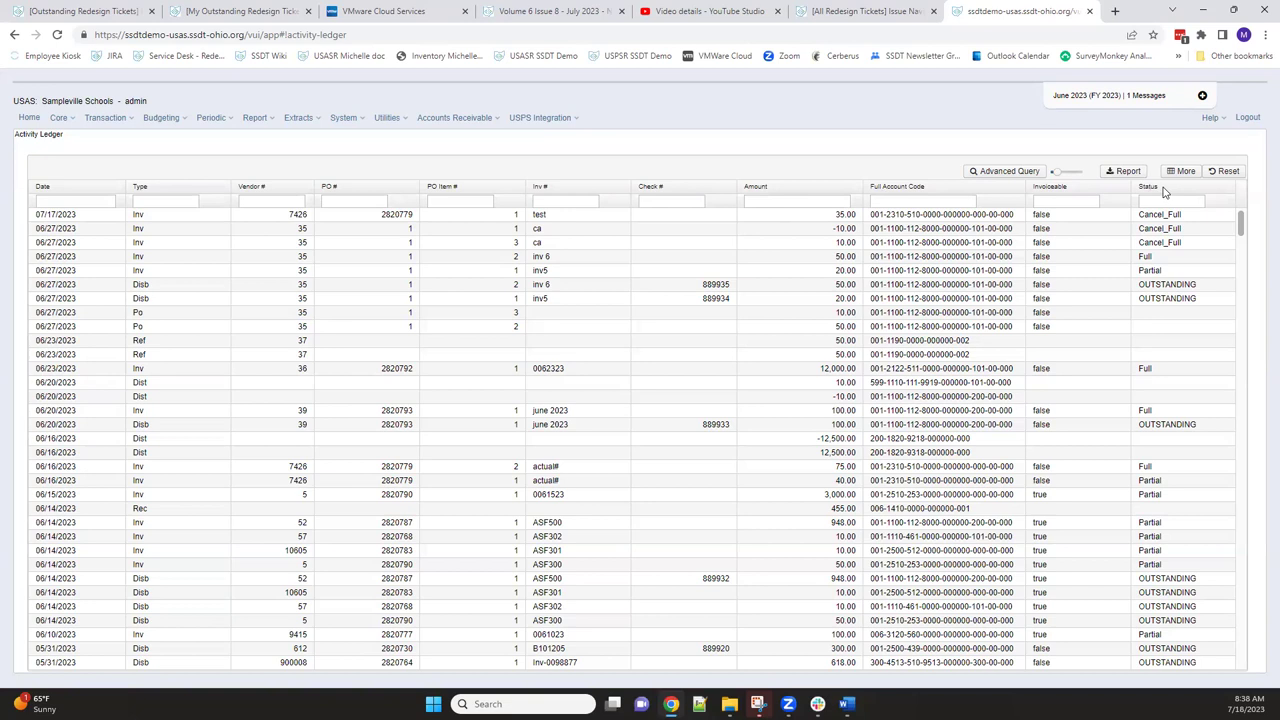
{"action": "left_click_drag", "start_coordinate": [1163, 192], "coordinate": [648, 197]}
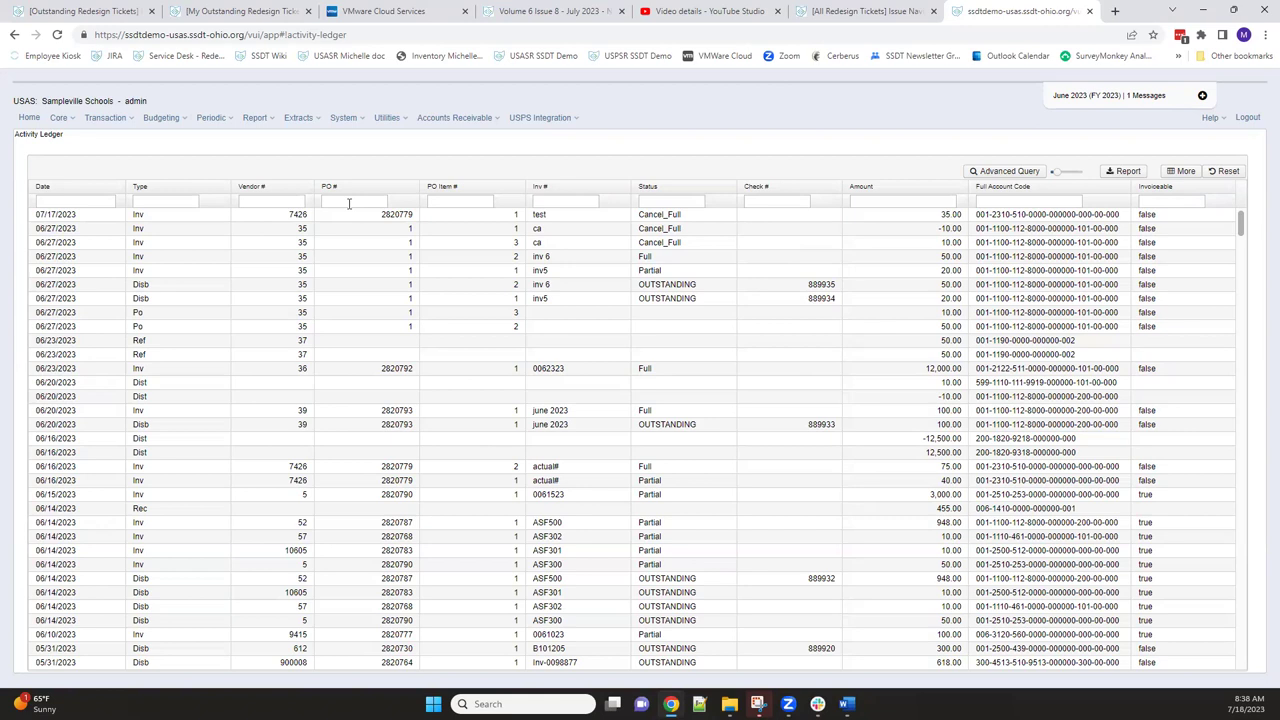
Step: Filter the ledger to one exact purchase order number and sort the rows ascending by Type and PO Item #
{"action": "left_click", "coordinate": [349, 202]}
{"action": "type", "text": "4"}
{"action": "type", "text": "282077"}
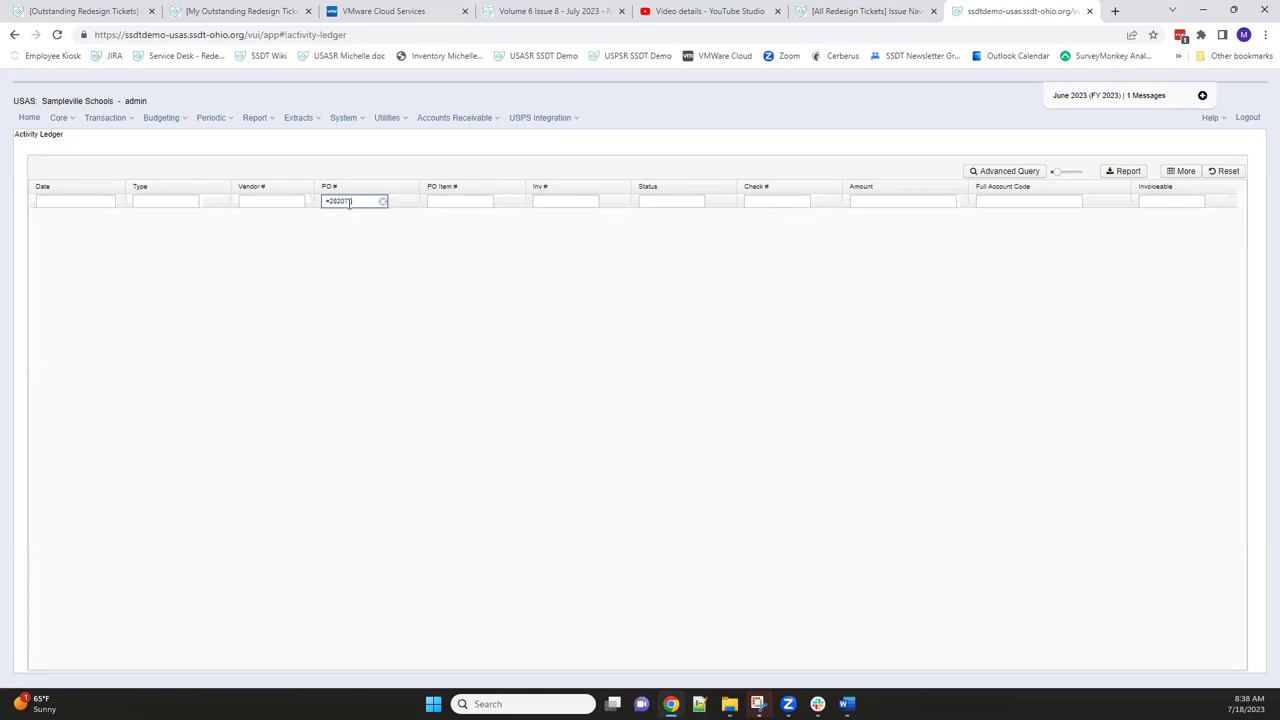
{"action": "type", "text": "1"}
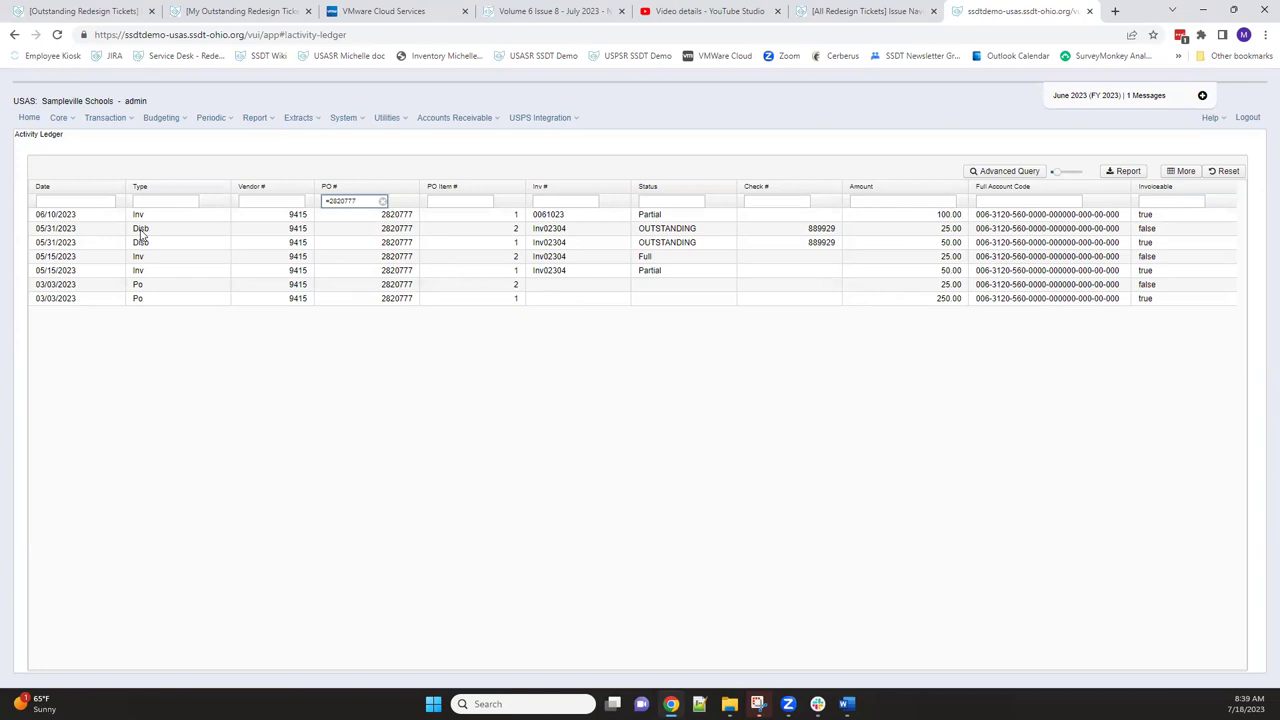
{"action": "left_click", "coordinate": [211, 188]}
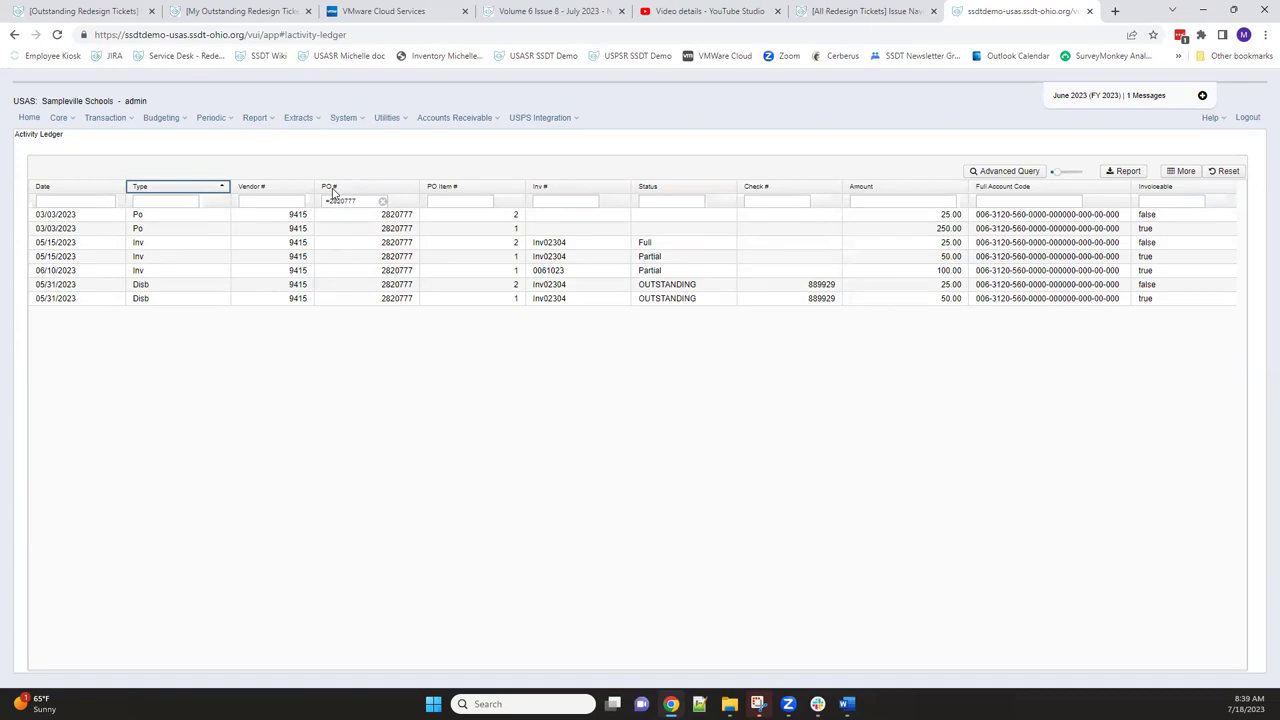
{"action": "left_click", "coordinate": [500, 192]}
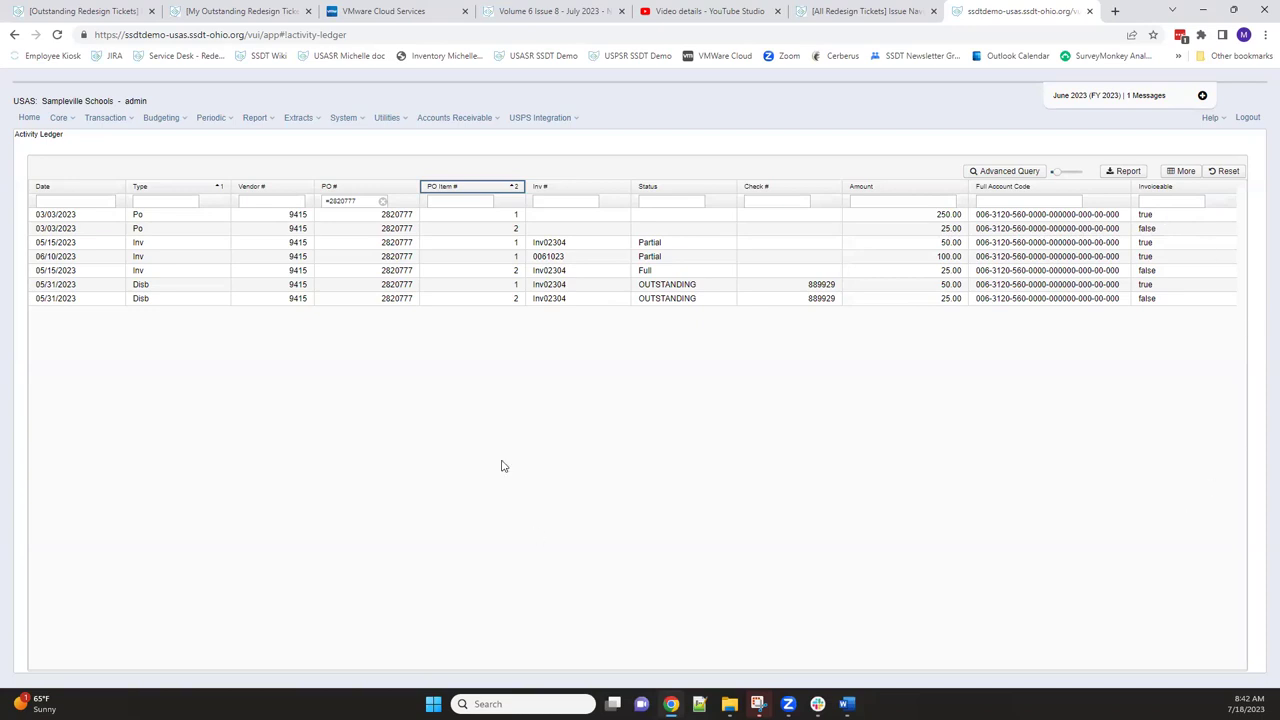
Step: Replace the PO # filter with a Type filter of disb and a Vendor # filter of =52
{"action": "left_click", "coordinate": [383, 203]}
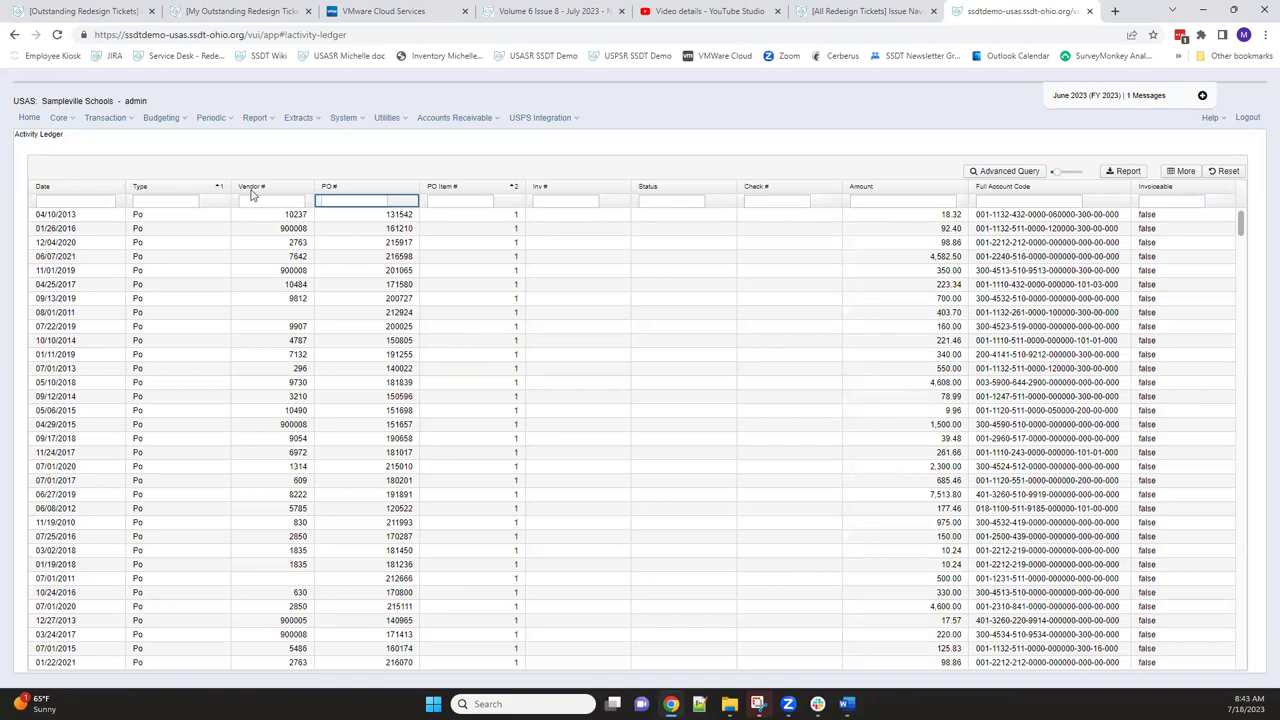
{"action": "left_click", "coordinate": [159, 200]}
{"action": "type", "text": "dis"}
{"action": "left_click", "coordinate": [280, 200]}
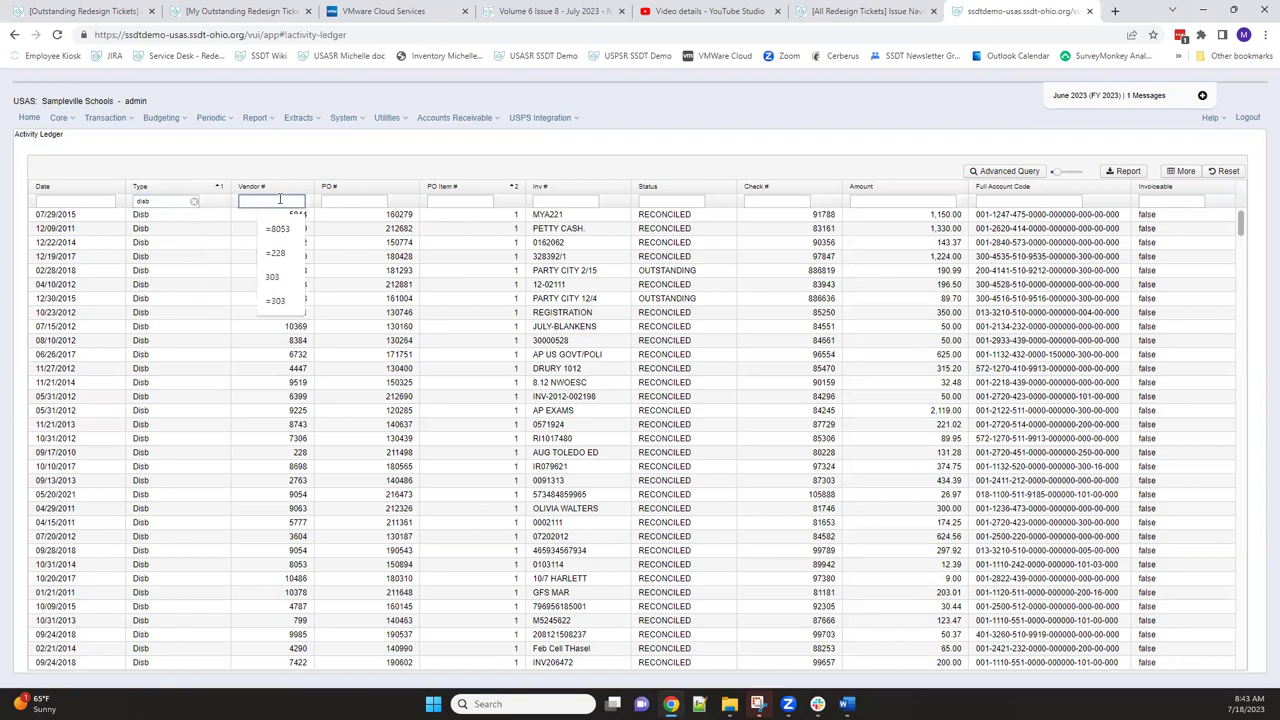
{"action": "type", "text": "=52"}
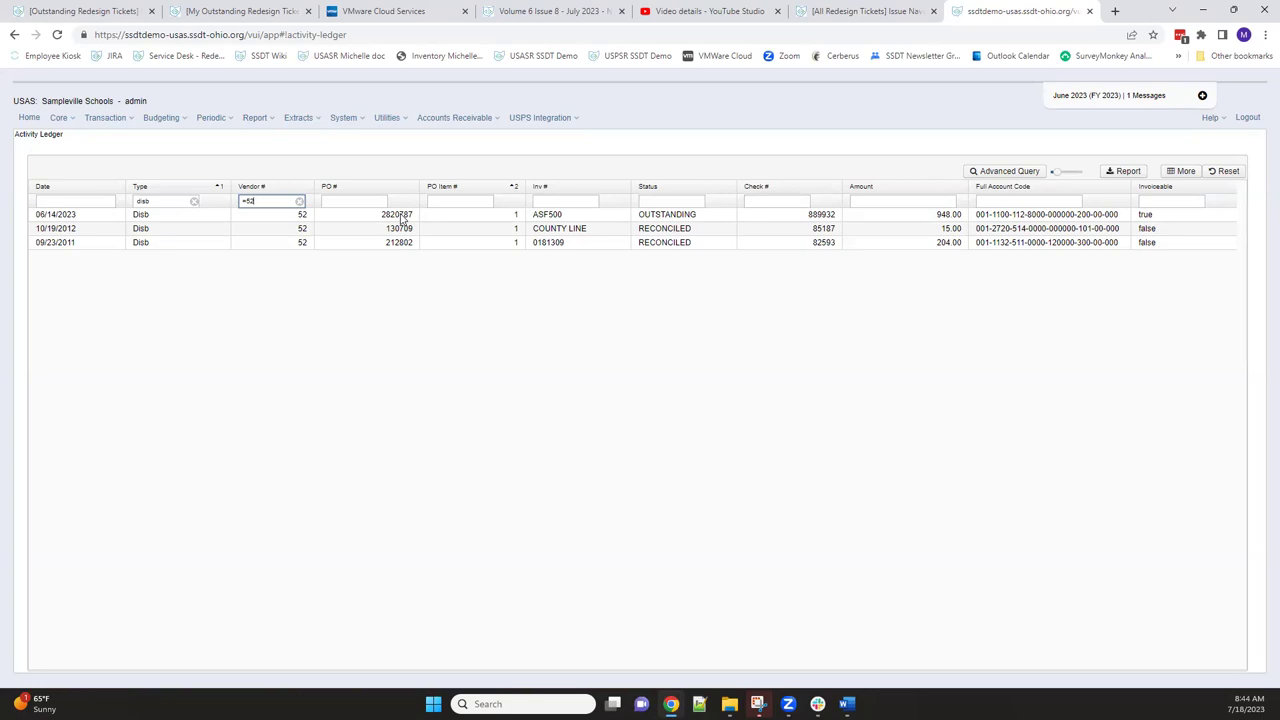
Step: Replace the Vendor # filter with the Full Account Code filter 001-%-510-%
{"action": "left_click", "coordinate": [299, 201]}
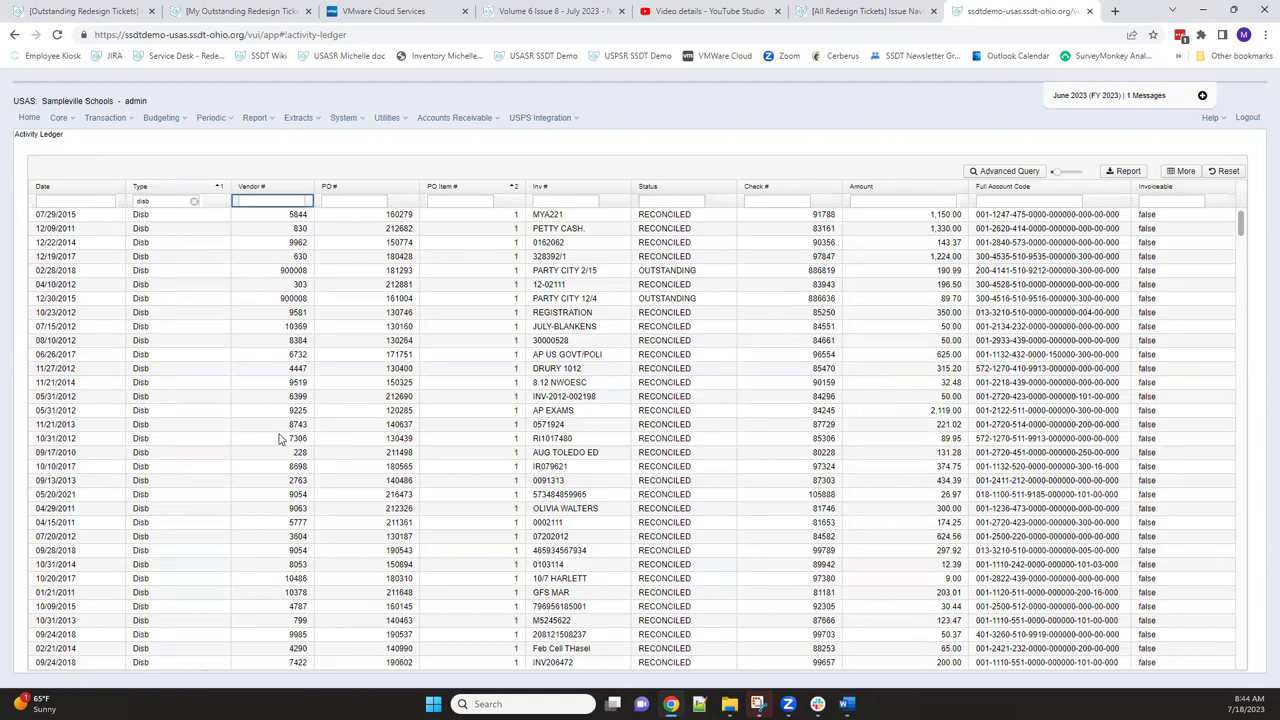
{"action": "left_click", "coordinate": [990, 200]}
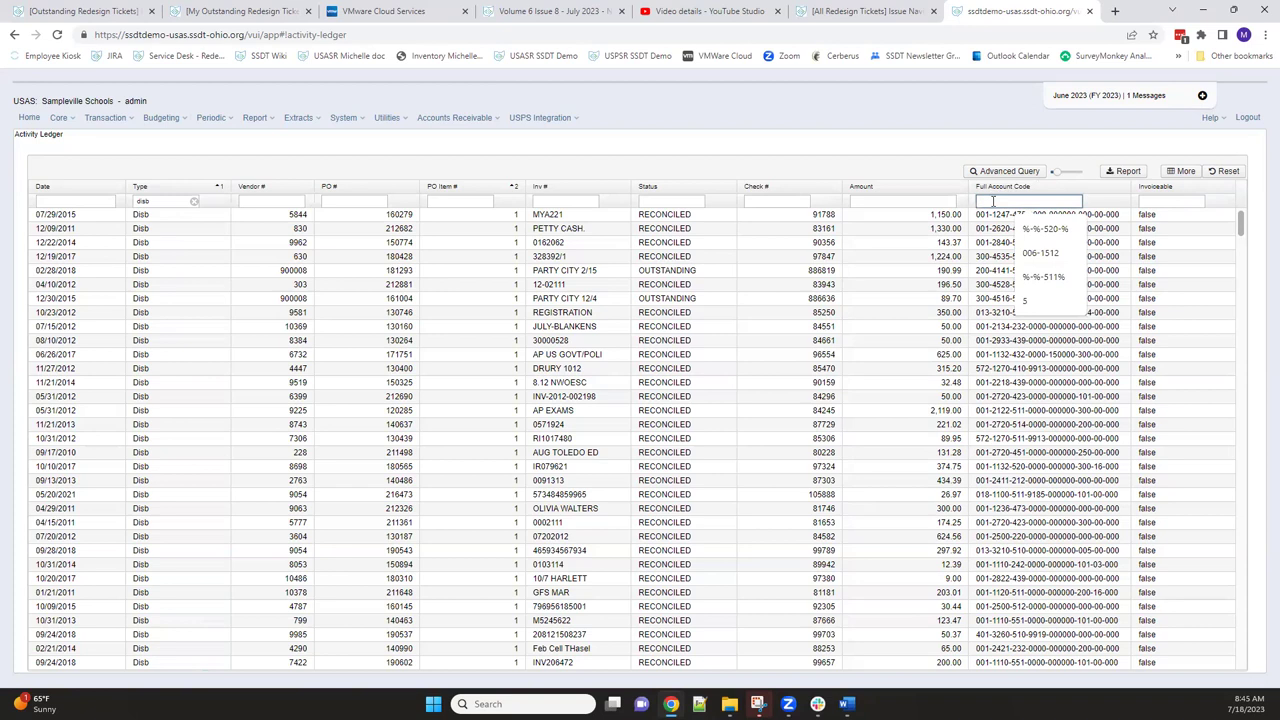
{"action": "type", "text": "001"}
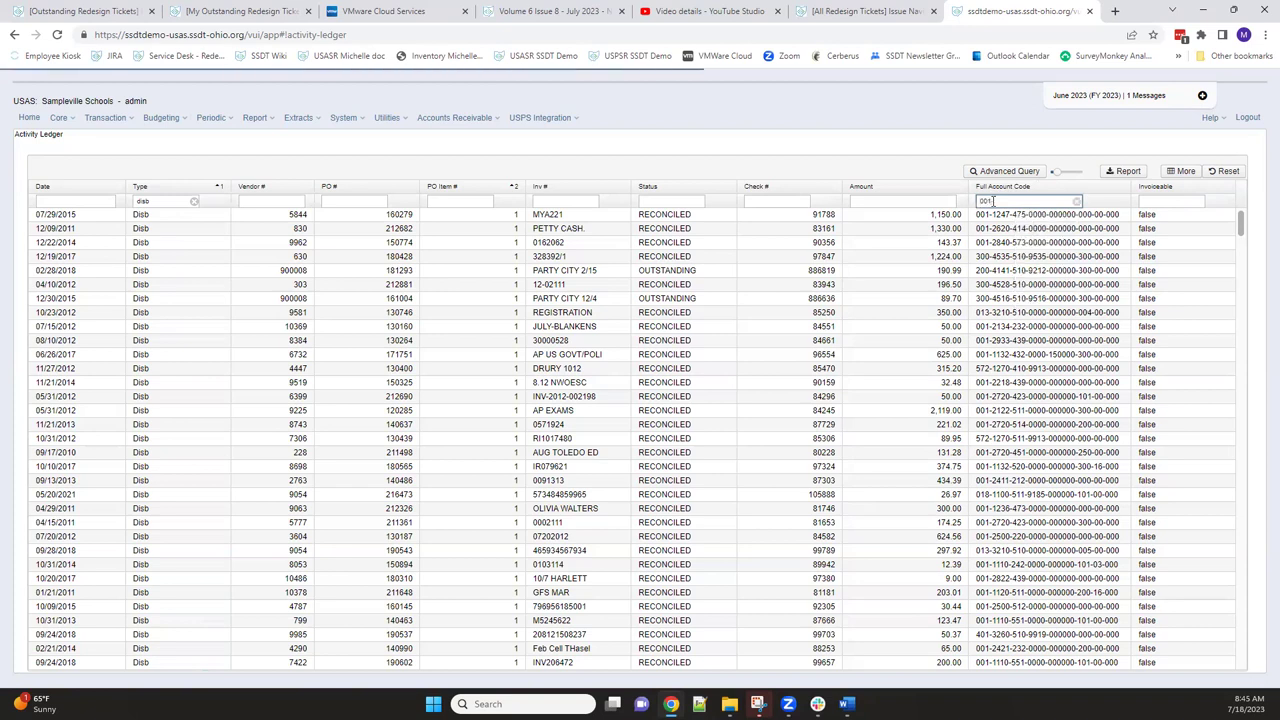
{"action": "type", "text": "-%"}
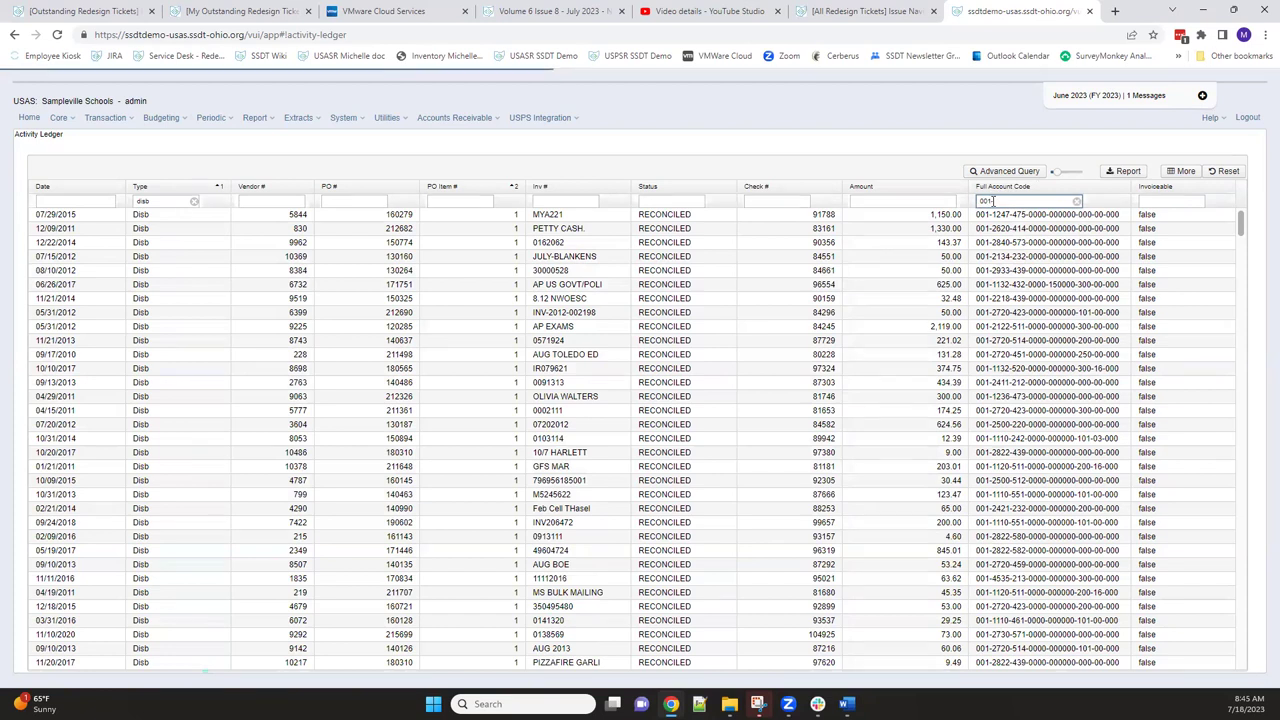
{"action": "type", "text": "-510"}
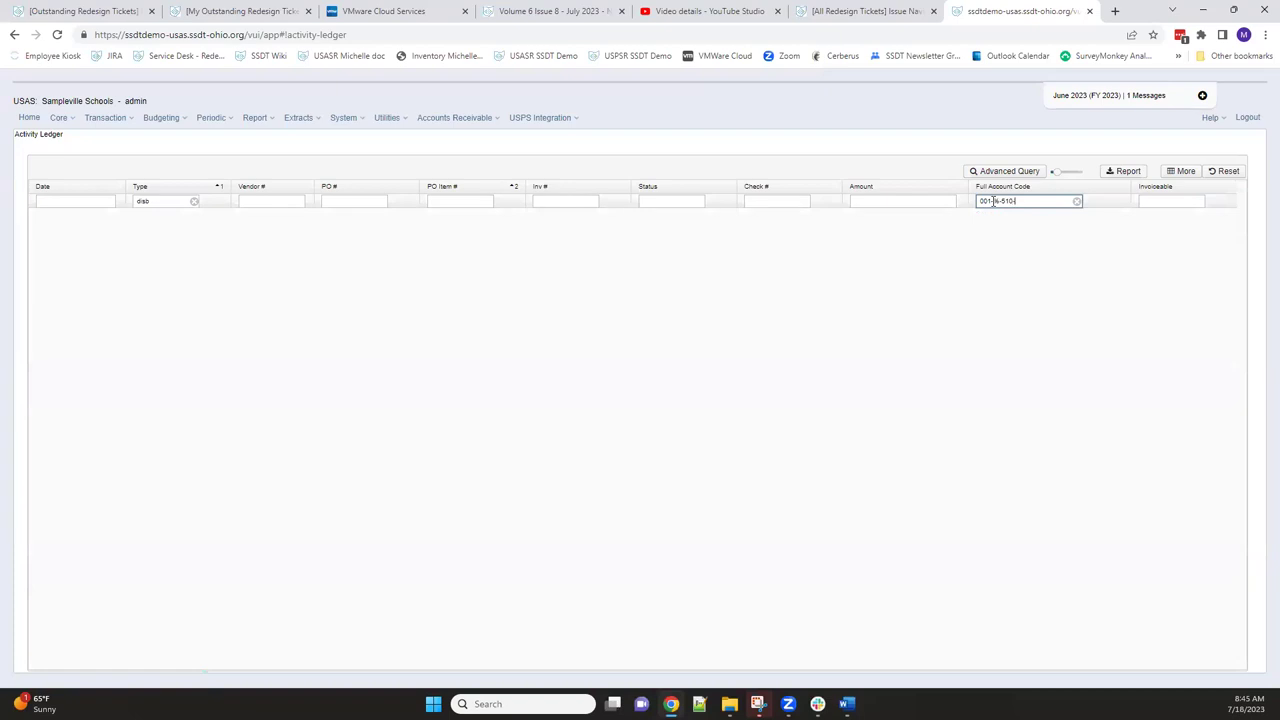
{"action": "type", "text": "-%"}
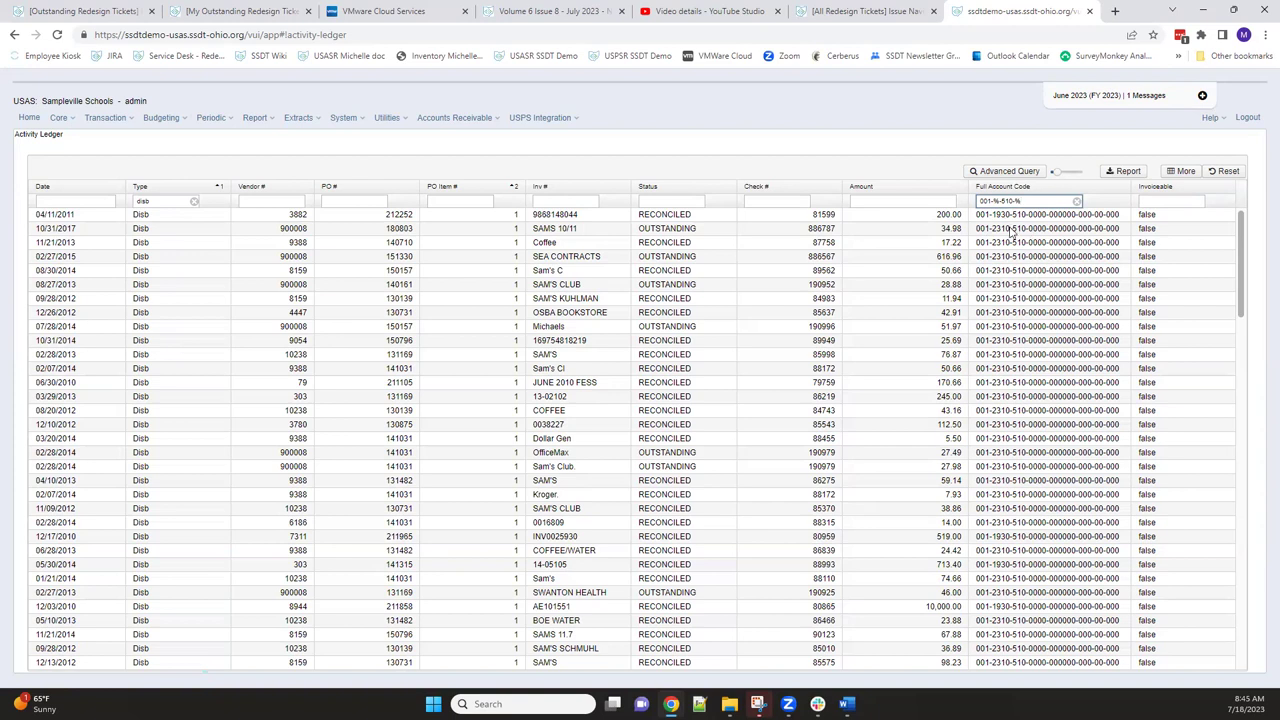
Step: Clear the Type filter and review the transactions of all types for the filtered account codes
{"action": "left_click", "coordinate": [194, 203]}
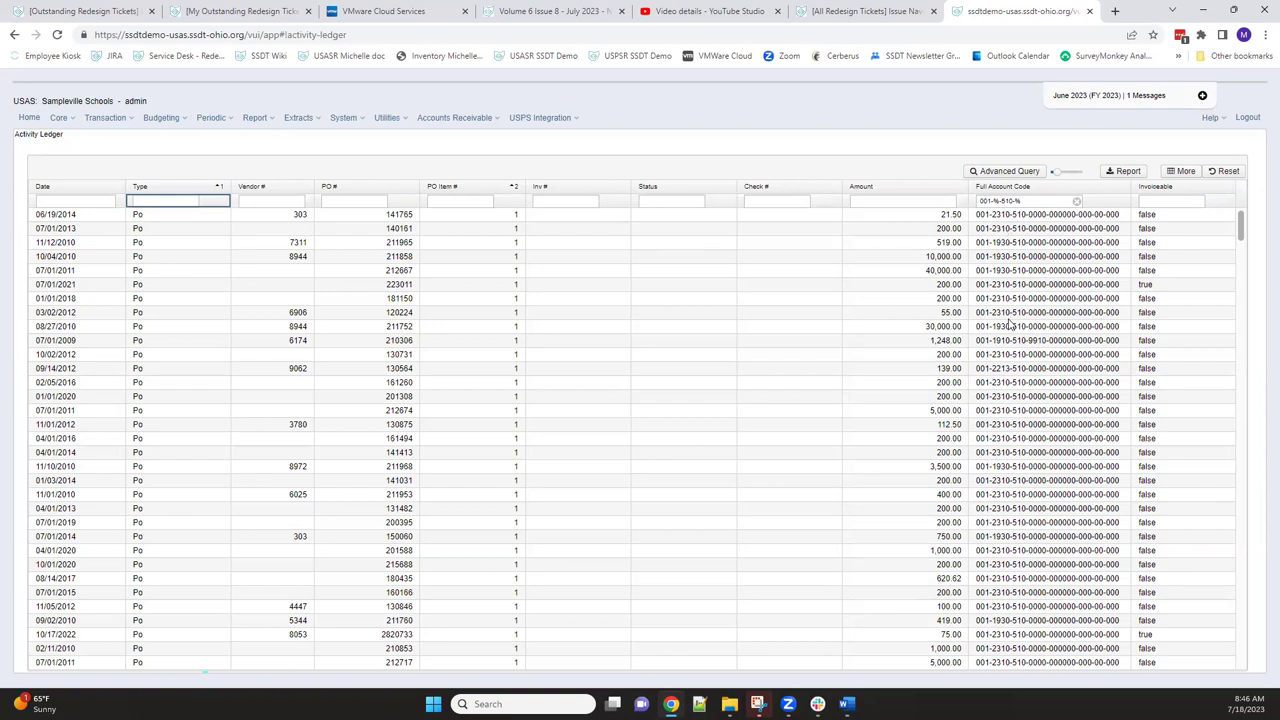
{"action": "scroll", "coordinate": [1010, 325], "scroll_direction": "down", "scroll_amount": 3}
{"action": "scroll", "coordinate": [1010, 325], "scroll_direction": "down", "scroll_amount": 2}
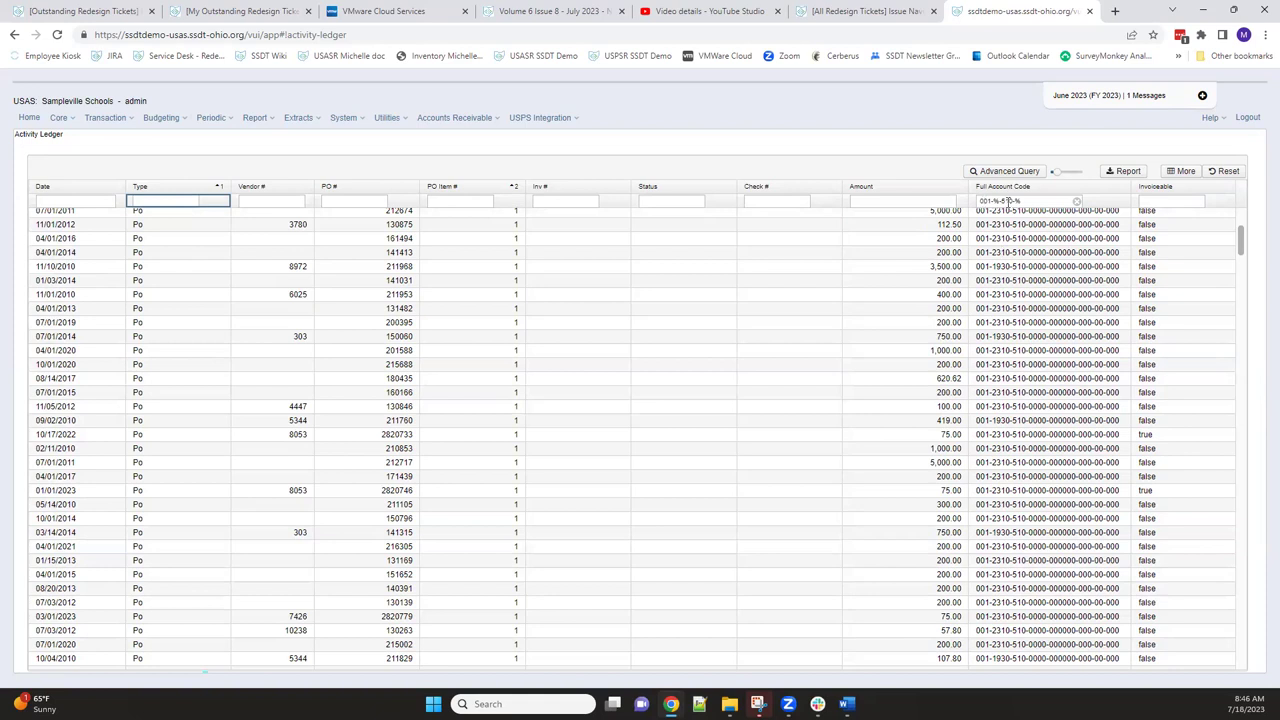
{"action": "scroll", "coordinate": [1012, 272], "scroll_direction": "up", "scroll_amount": 1}
{"action": "scroll", "coordinate": [1012, 275], "scroll_direction": "up", "scroll_amount": 2}
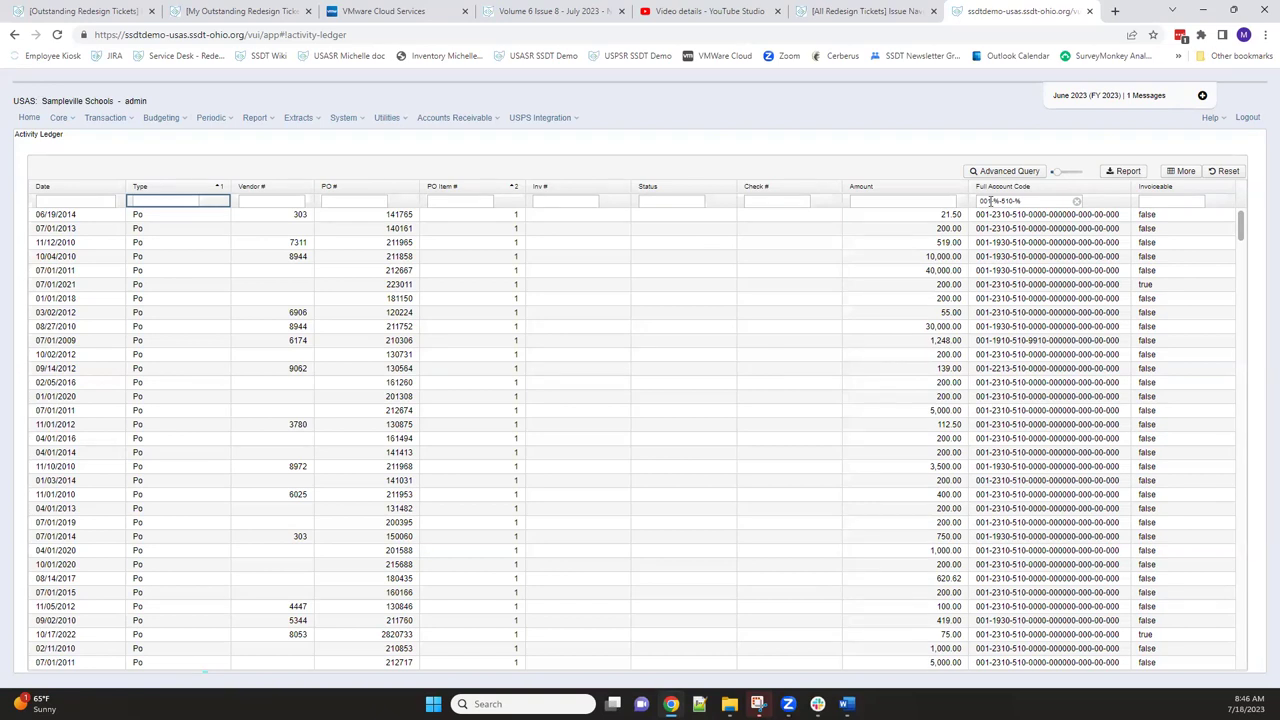
Step: Filter the ledger to disb transactions dated 07/01/2022..06/30/2023 and sort them by Date in descending order
{"action": "left_click", "coordinate": [153, 200]}
{"action": "type", "text": "dis"}
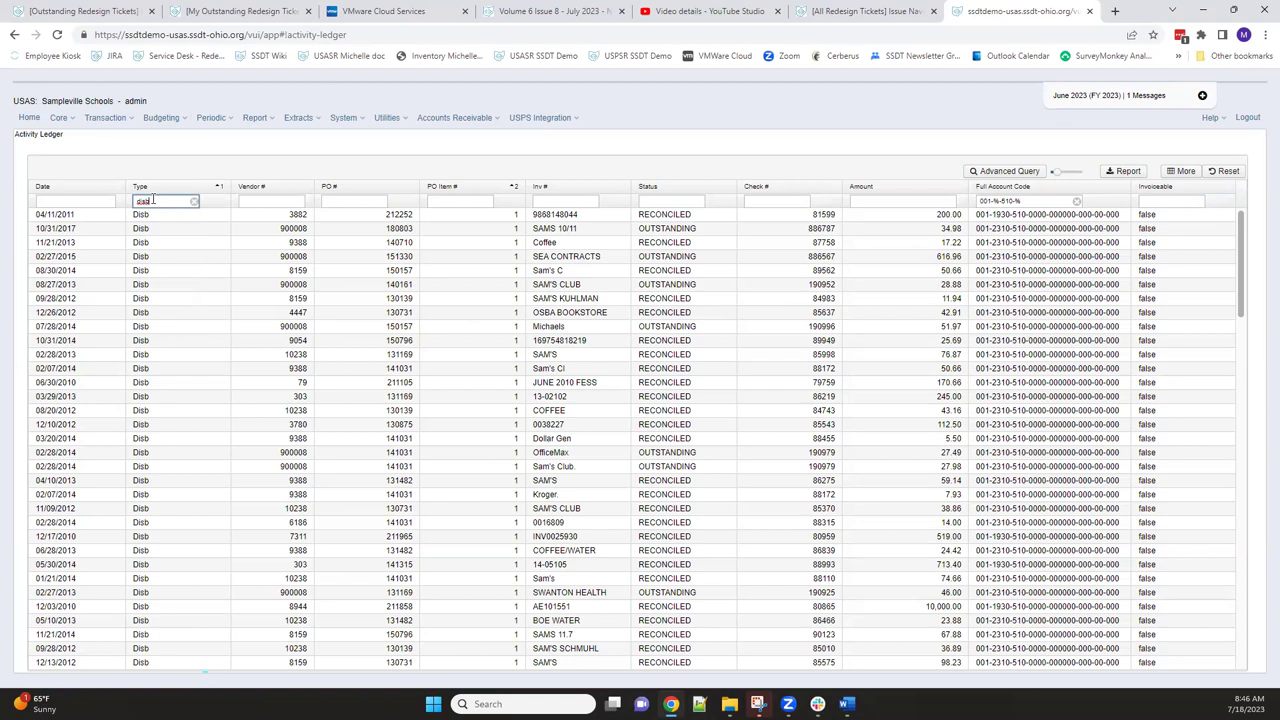
{"action": "left_click", "coordinate": [70, 201]}
{"action": "type", "text": "07"}
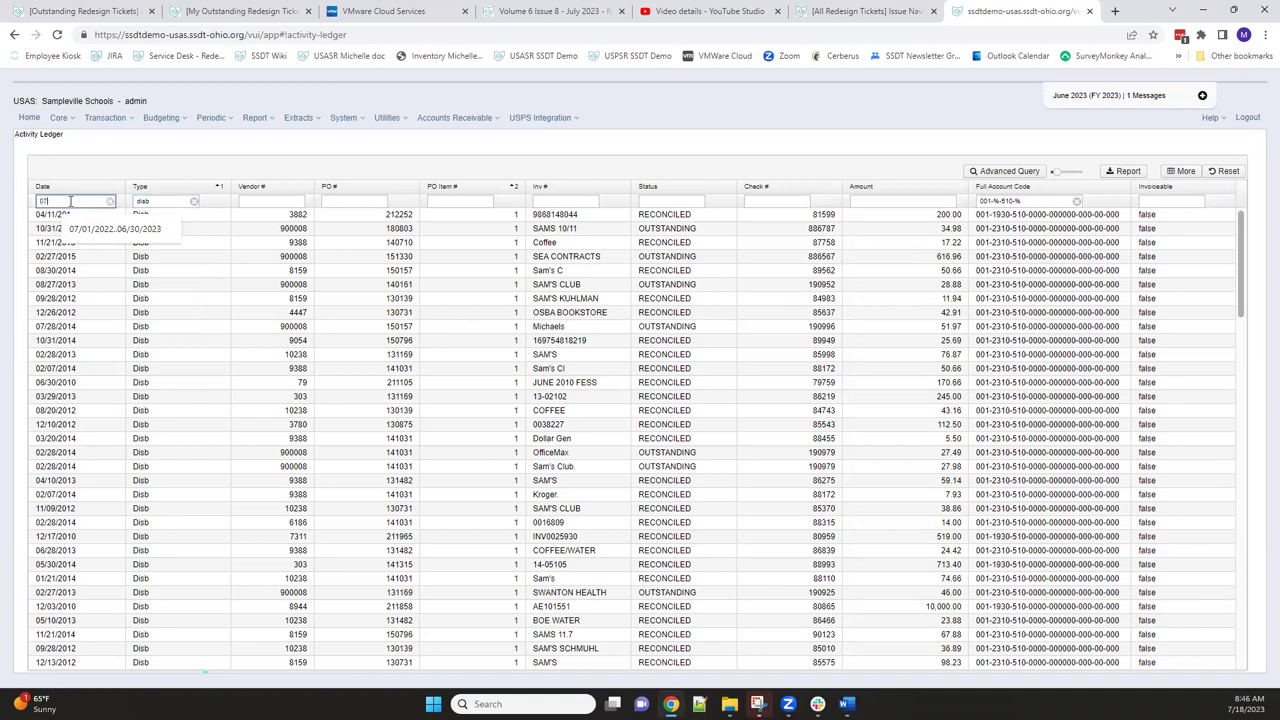
{"action": "left_click", "coordinate": [72, 229]}
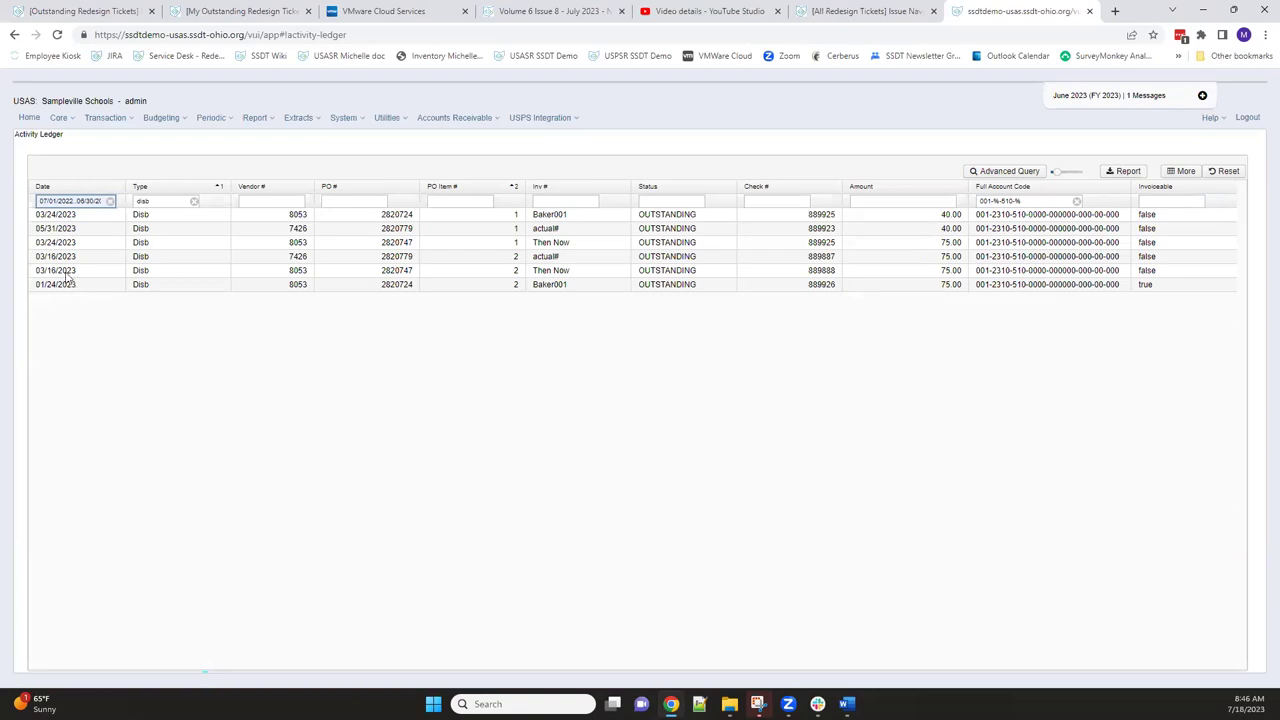
{"action": "left_click", "coordinate": [88, 189]}
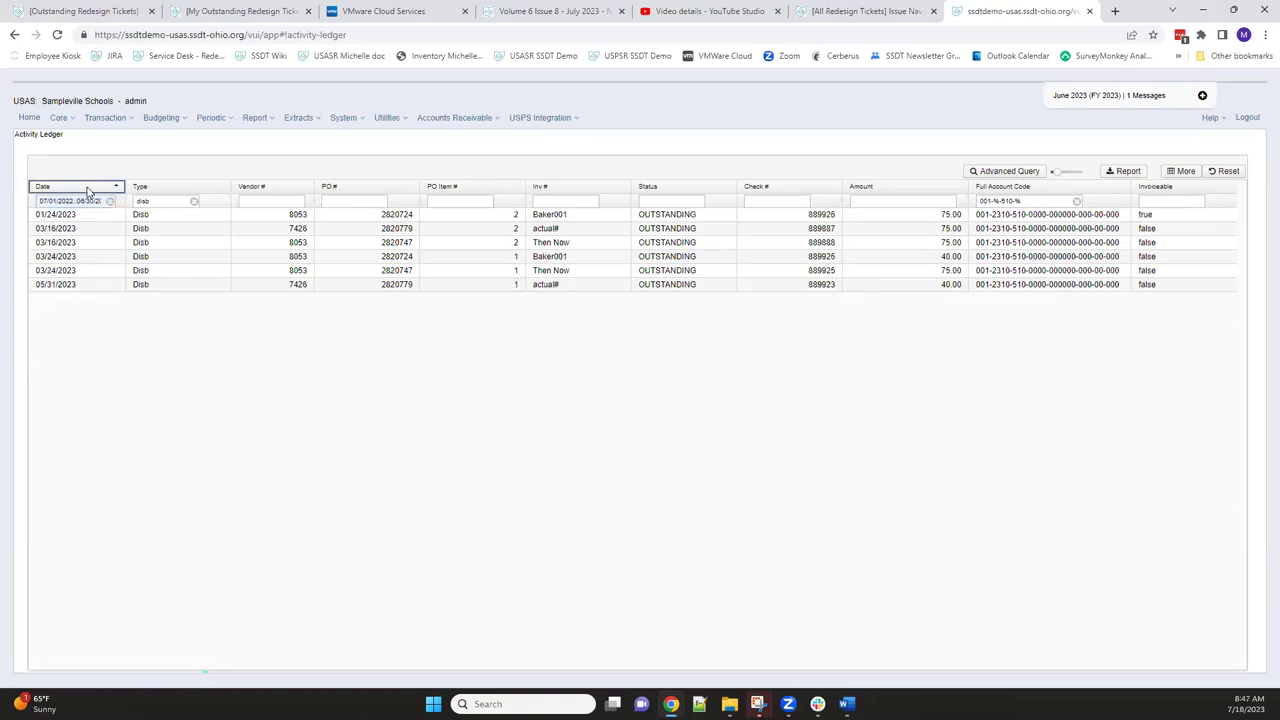
{"action": "left_click", "coordinate": [88, 190]}
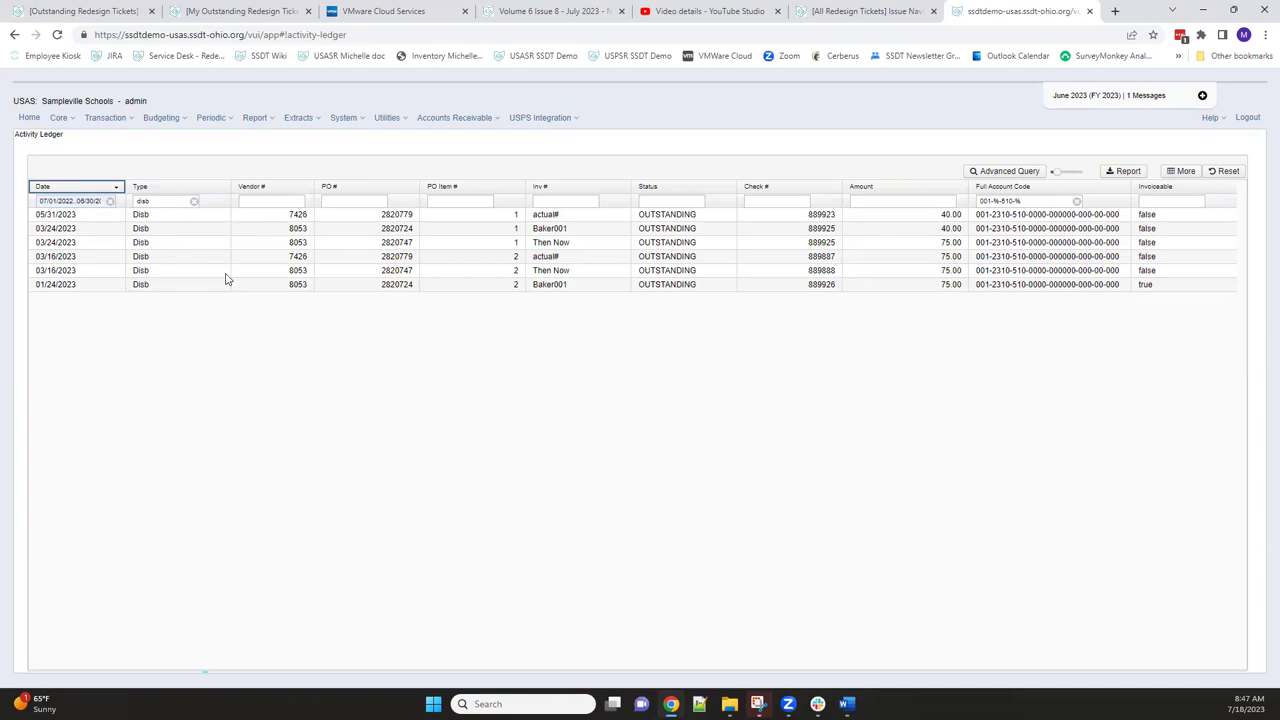
Step: Clear the Date, Type and Full Account Code filters
{"action": "left_click", "coordinate": [110, 201]}
{"action": "left_click", "coordinate": [194, 201]}
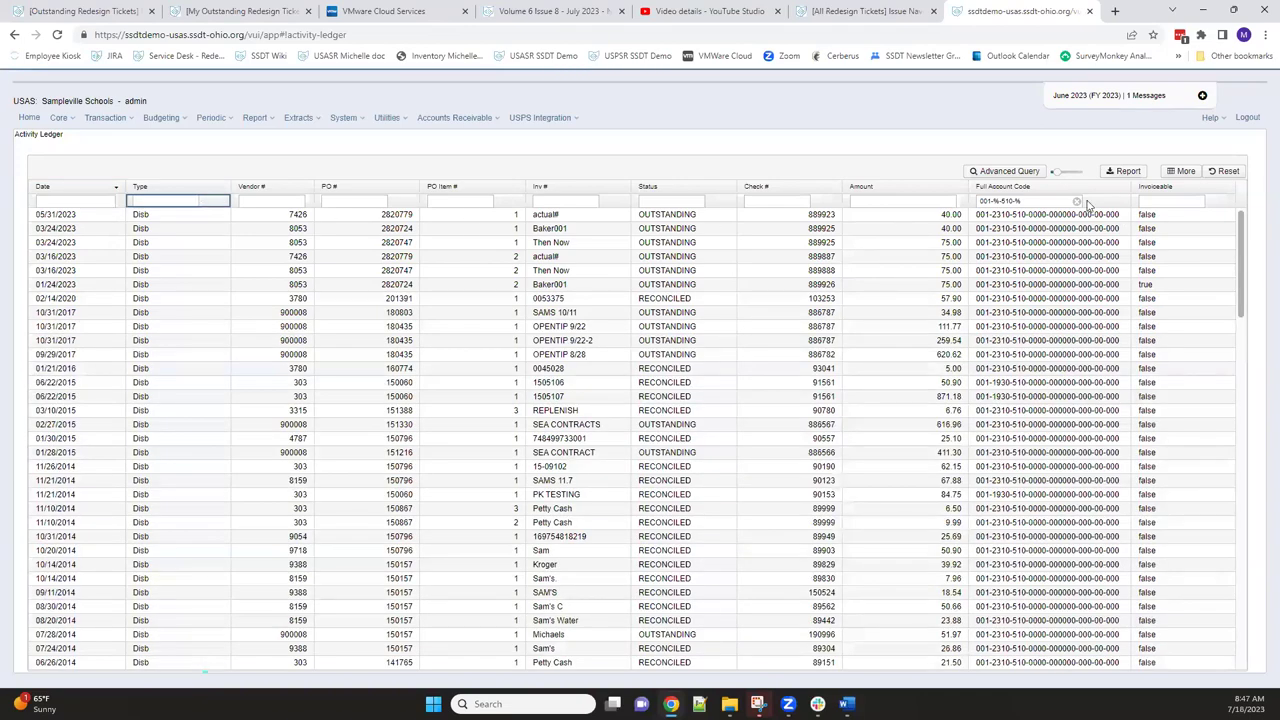
{"action": "left_click", "coordinate": [1077, 202]}
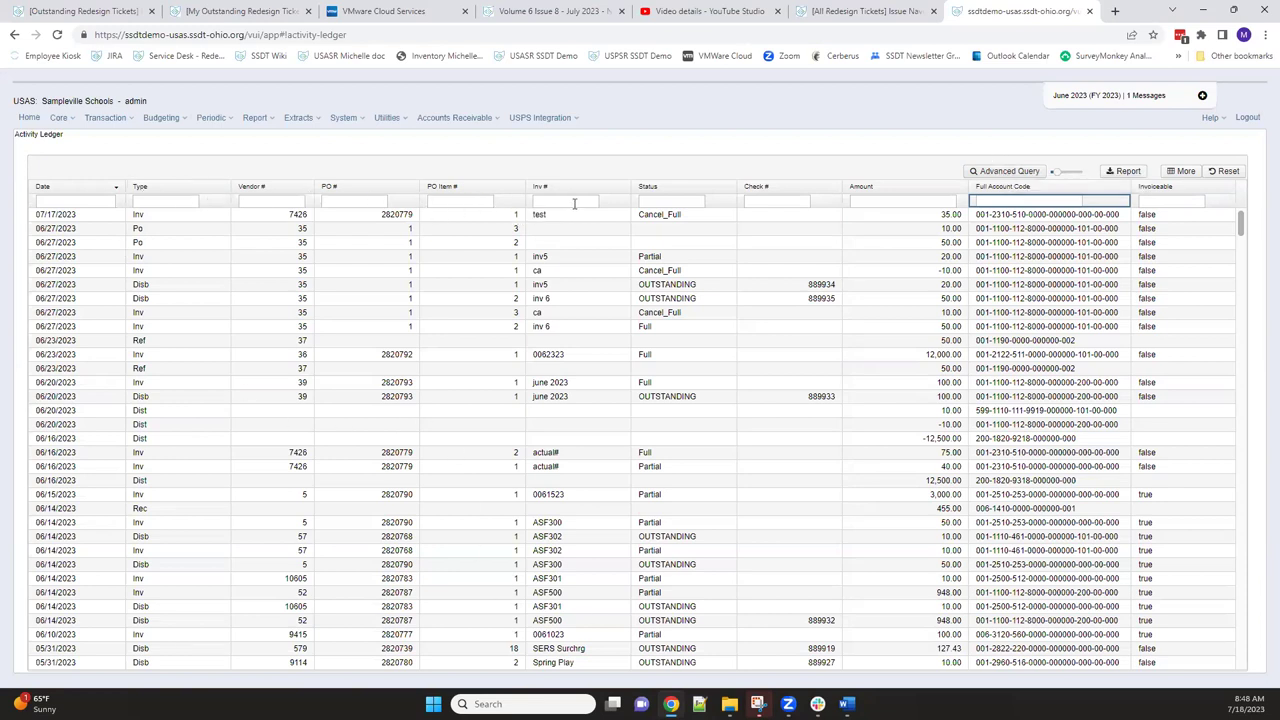
Step: Start an advanced query with the account code's Object property, using the Like operation and filter value 43
{"action": "left_click", "coordinate": [1007, 176]}
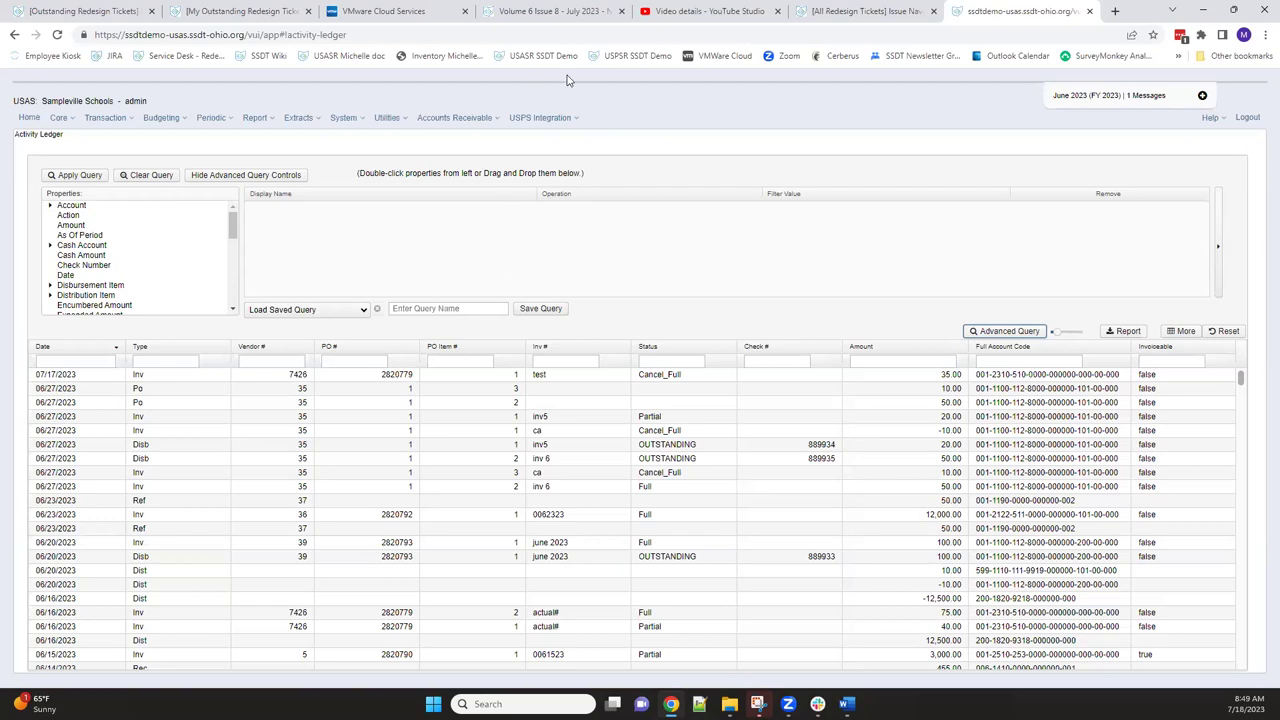
{"action": "left_click", "coordinate": [50, 206]}
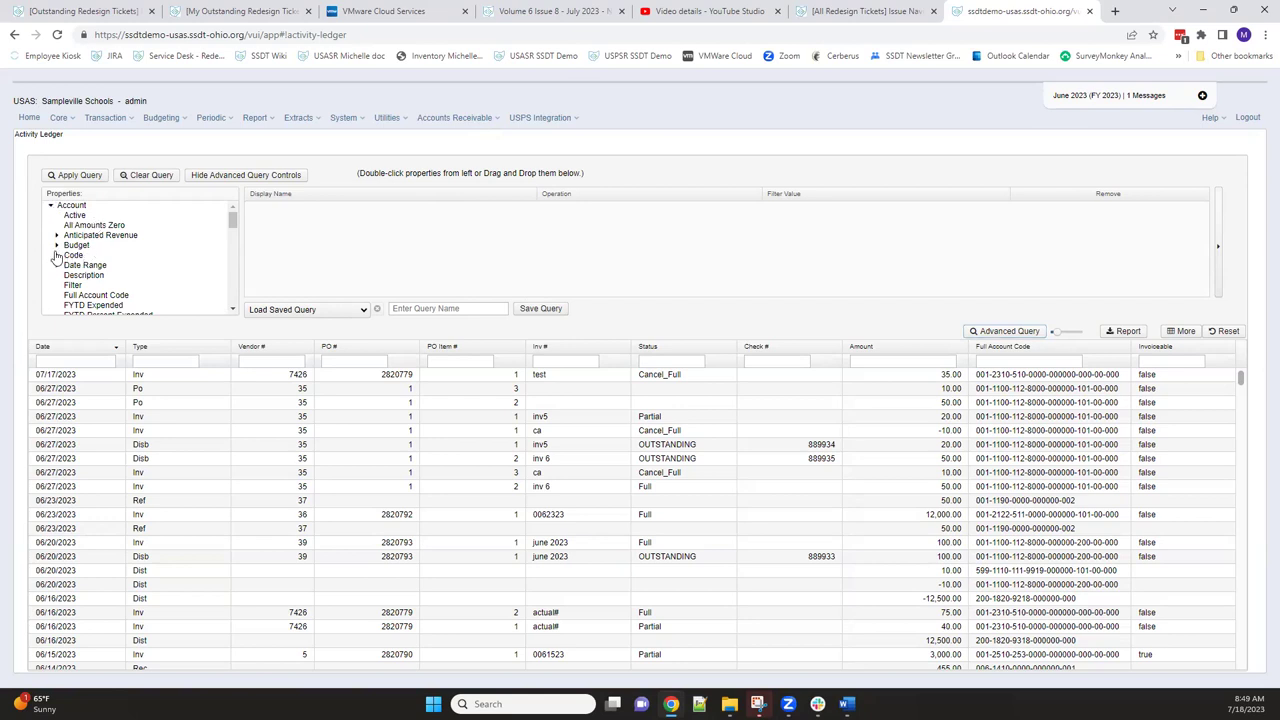
{"action": "left_click", "coordinate": [57, 256]}
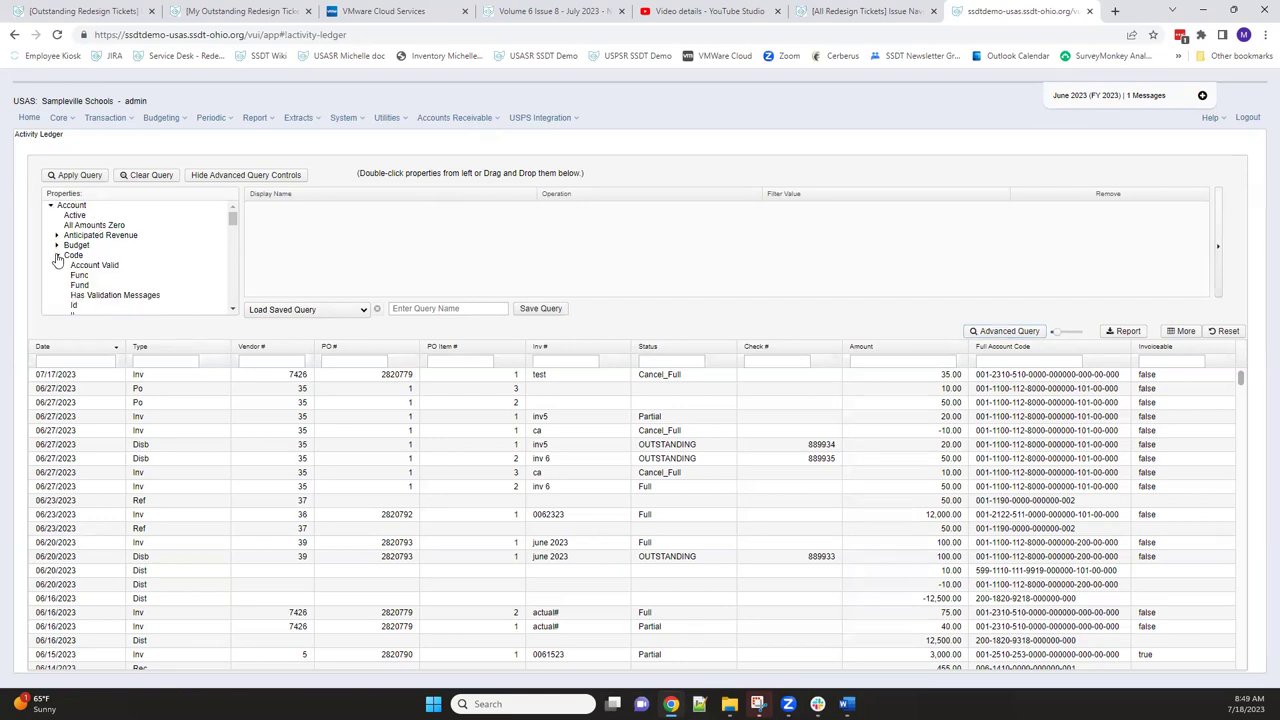
{"action": "scroll", "coordinate": [66, 240], "scroll_direction": "down", "scroll_amount": 3}
{"action": "scroll", "coordinate": [70, 250], "scroll_direction": "up", "scroll_amount": 2}
{"action": "left_click", "coordinate": [82, 269]}
{"action": "double_click", "coordinate": [82, 269]}
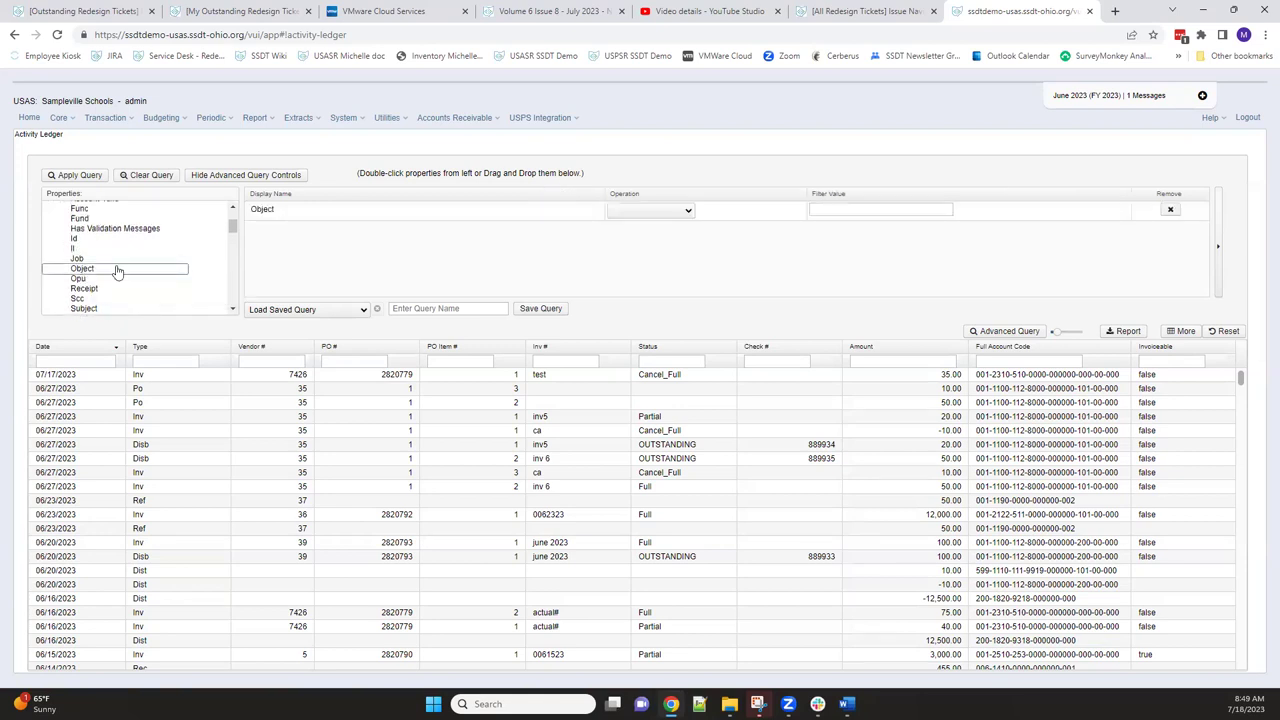
{"action": "left_click", "coordinate": [688, 211]}
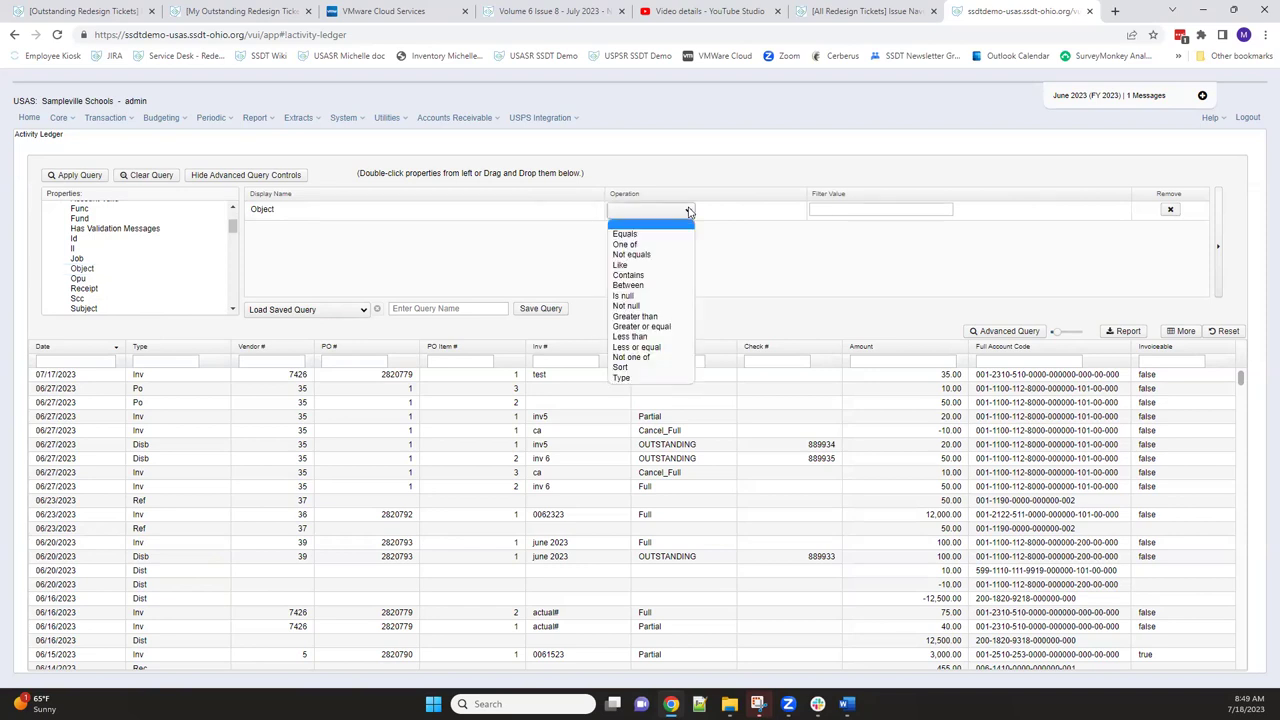
{"action": "left_click", "coordinate": [673, 268]}
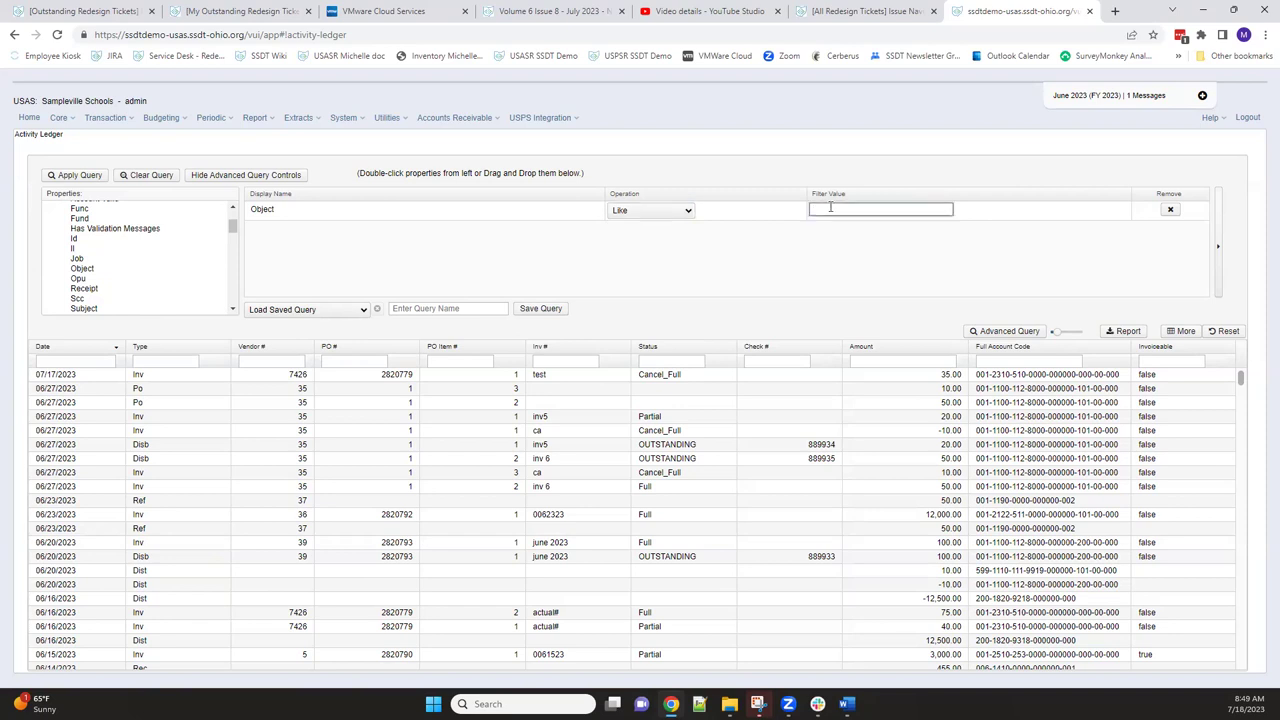
{"action": "type", "text": "43"}
Step: Add the transaction Type property to the advanced query with the operation Equals and filter value Po
{"action": "left_click_drag", "start_coordinate": [234, 230], "coordinate": [237, 302]}
{"action": "double_click", "coordinate": [67, 280]}
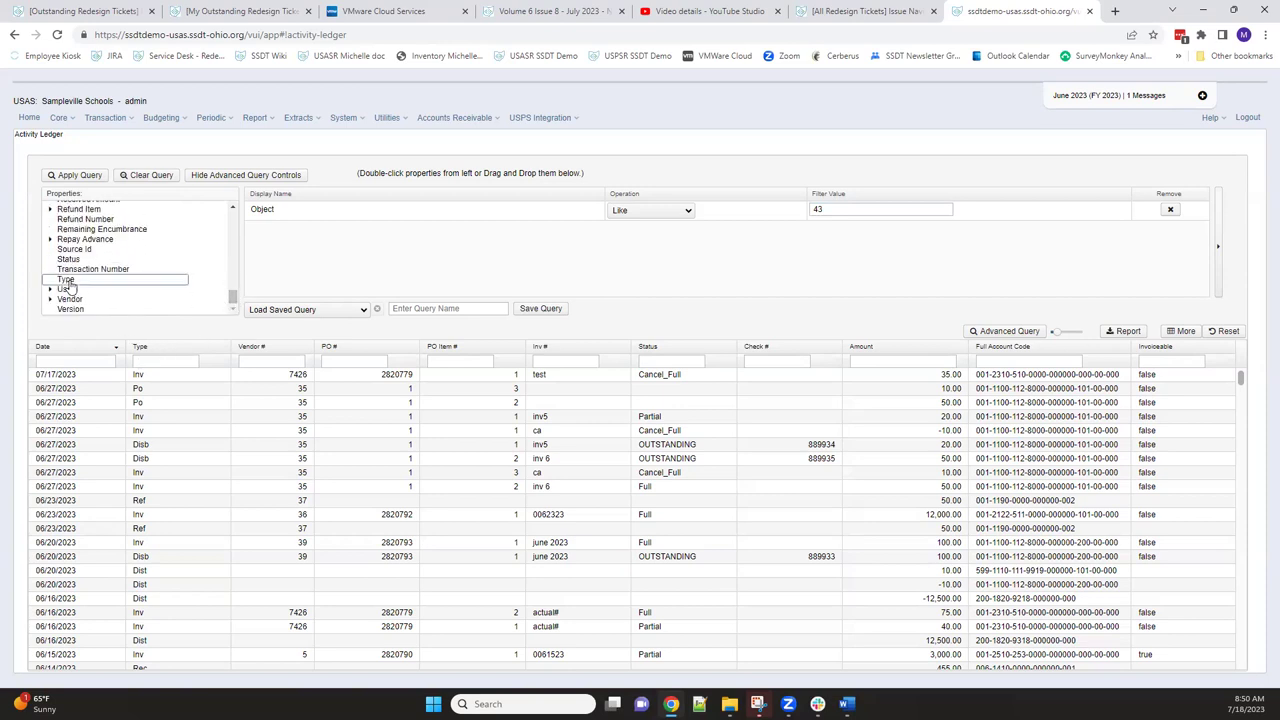
{"action": "left_click", "coordinate": [688, 231]}
{"action": "left_click", "coordinate": [660, 250]}
{"action": "left_click", "coordinate": [833, 228]}
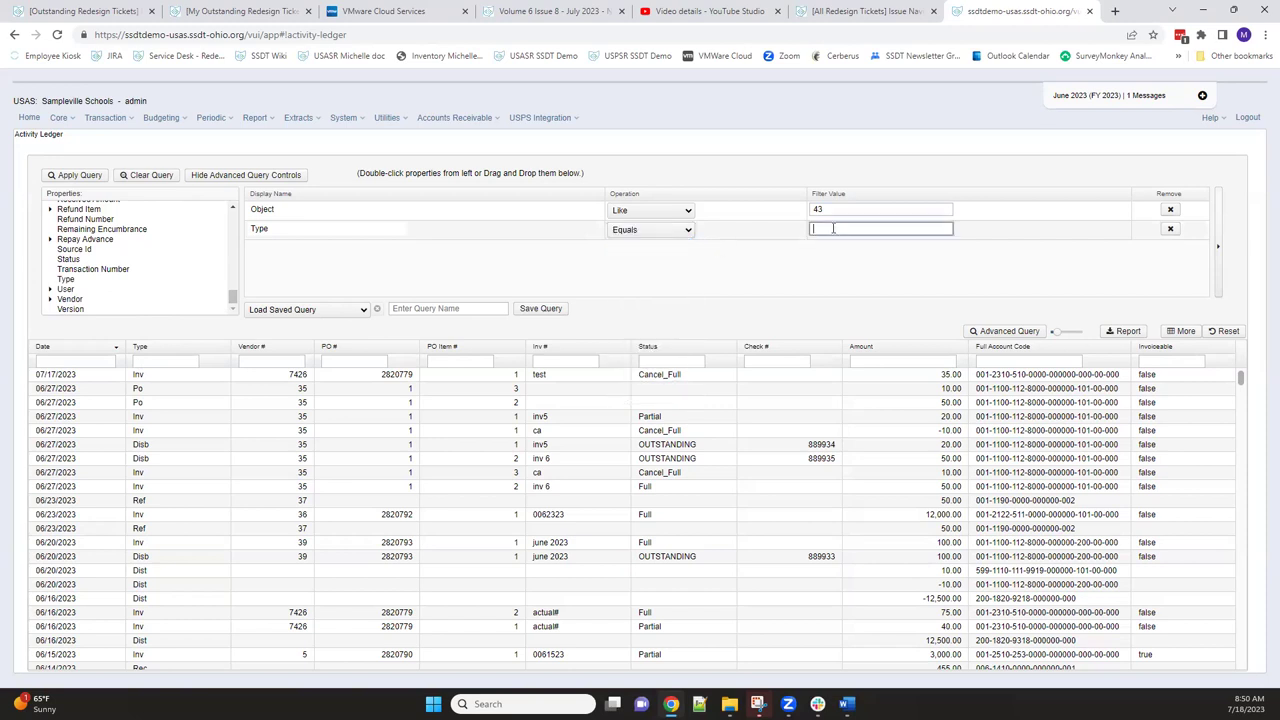
{"action": "type", "text": "Po"}
Step: Add the condition Invoiceable Equals true to the advanced query and apply the query to the ledger
{"action": "left_click_drag", "start_coordinate": [233, 296], "coordinate": [233, 287]}
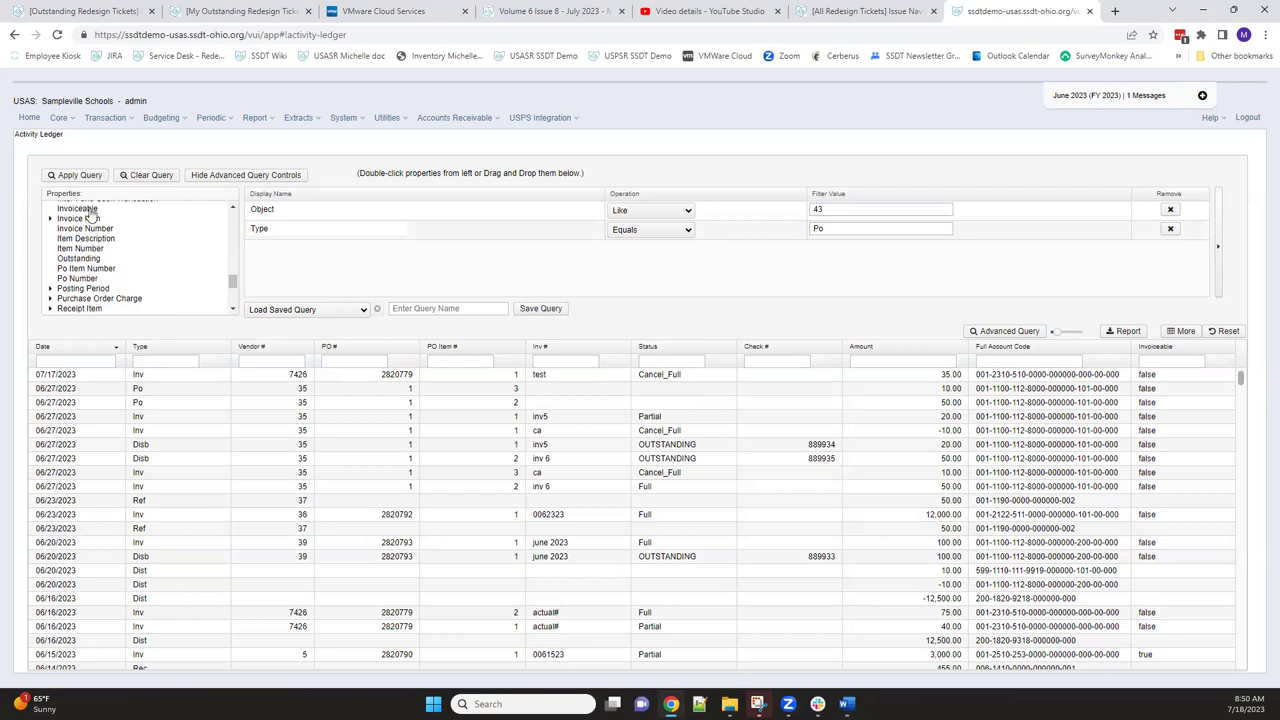
{"action": "double_click", "coordinate": [80, 209]}
{"action": "left_click", "coordinate": [687, 249]}
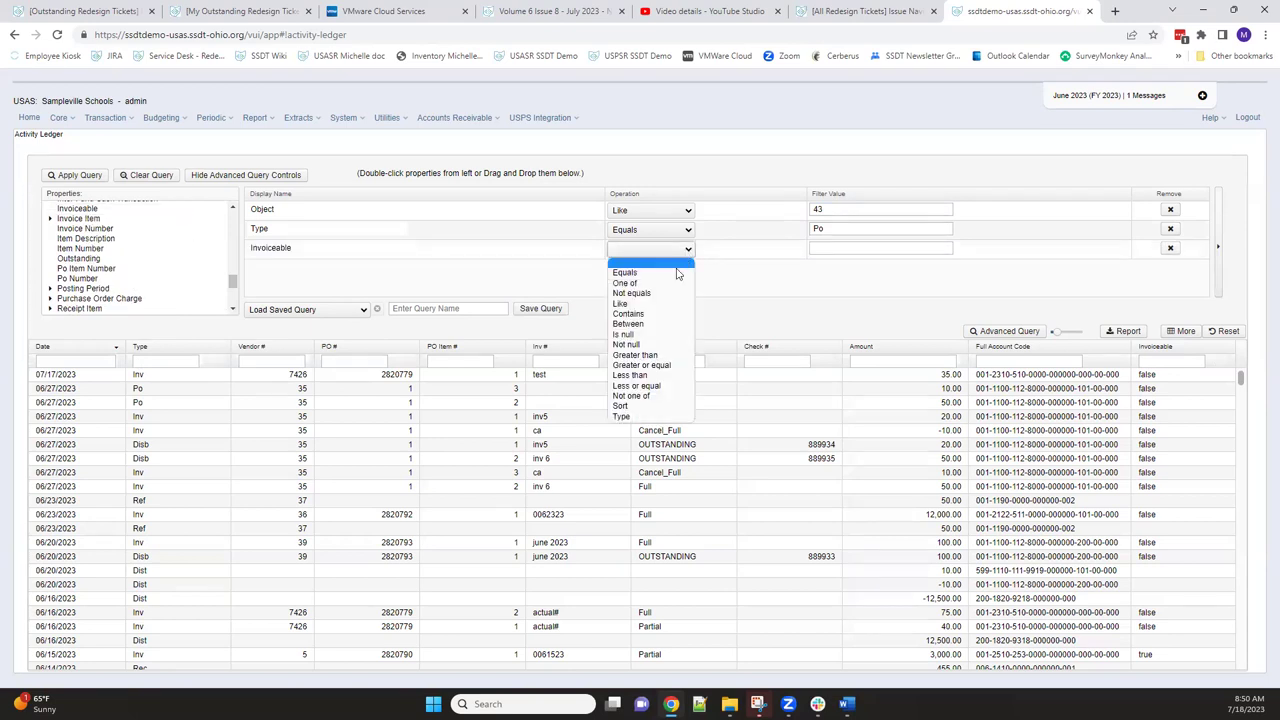
{"action": "left_click", "coordinate": [753, 255]}
{"action": "left_click", "coordinate": [824, 249]}
{"action": "type", "text": "true"}
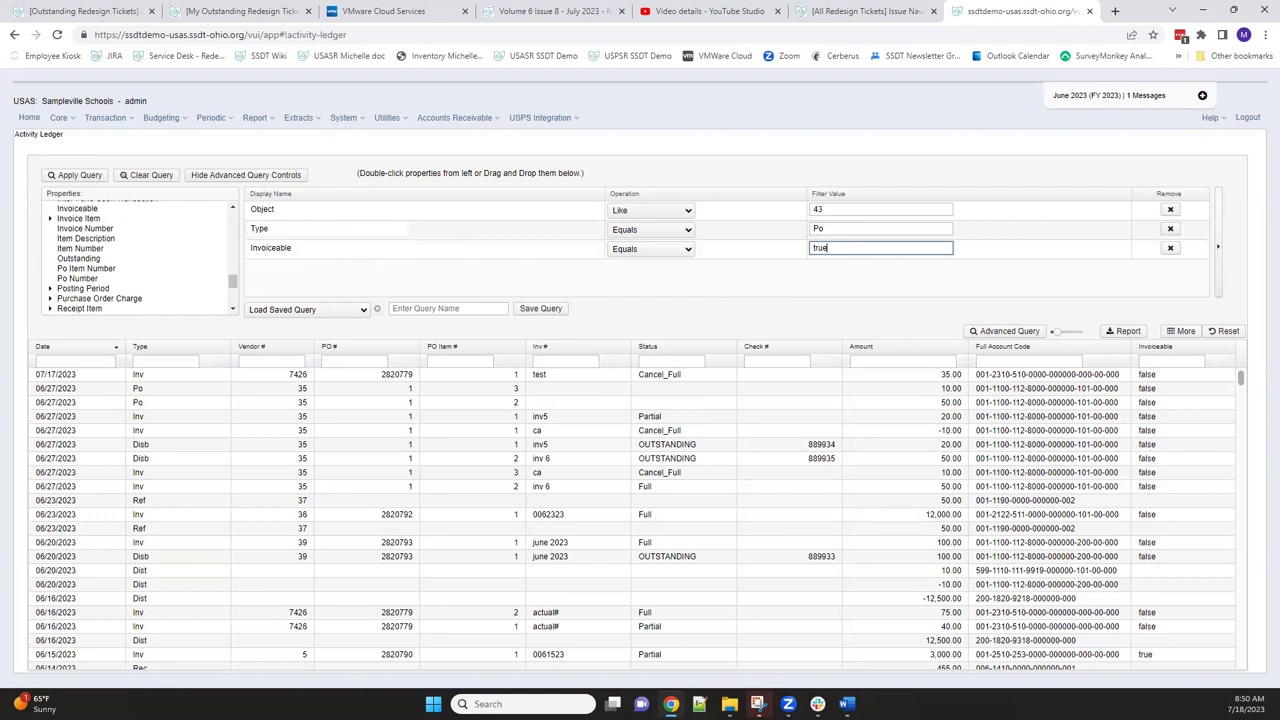
{"action": "left_click", "coordinate": [88, 178]}
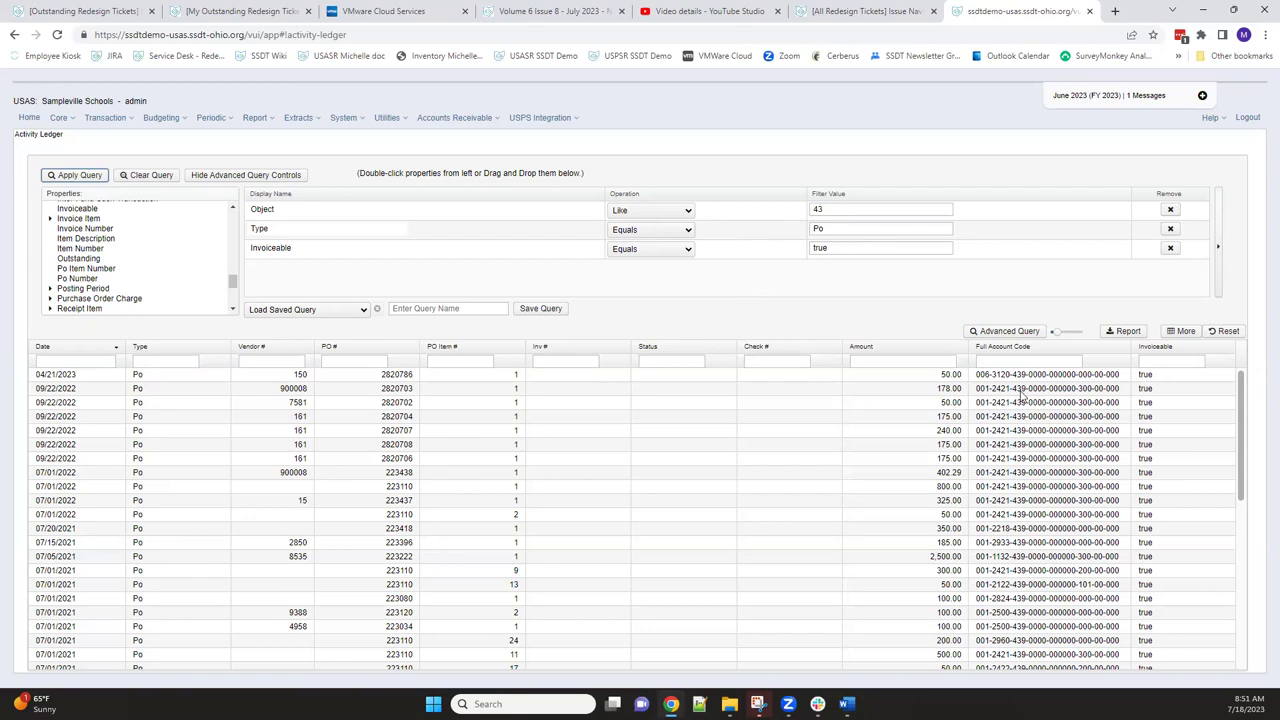
{"action": "scroll", "coordinate": [1021, 393], "scroll_direction": "down", "scroll_amount": 4}
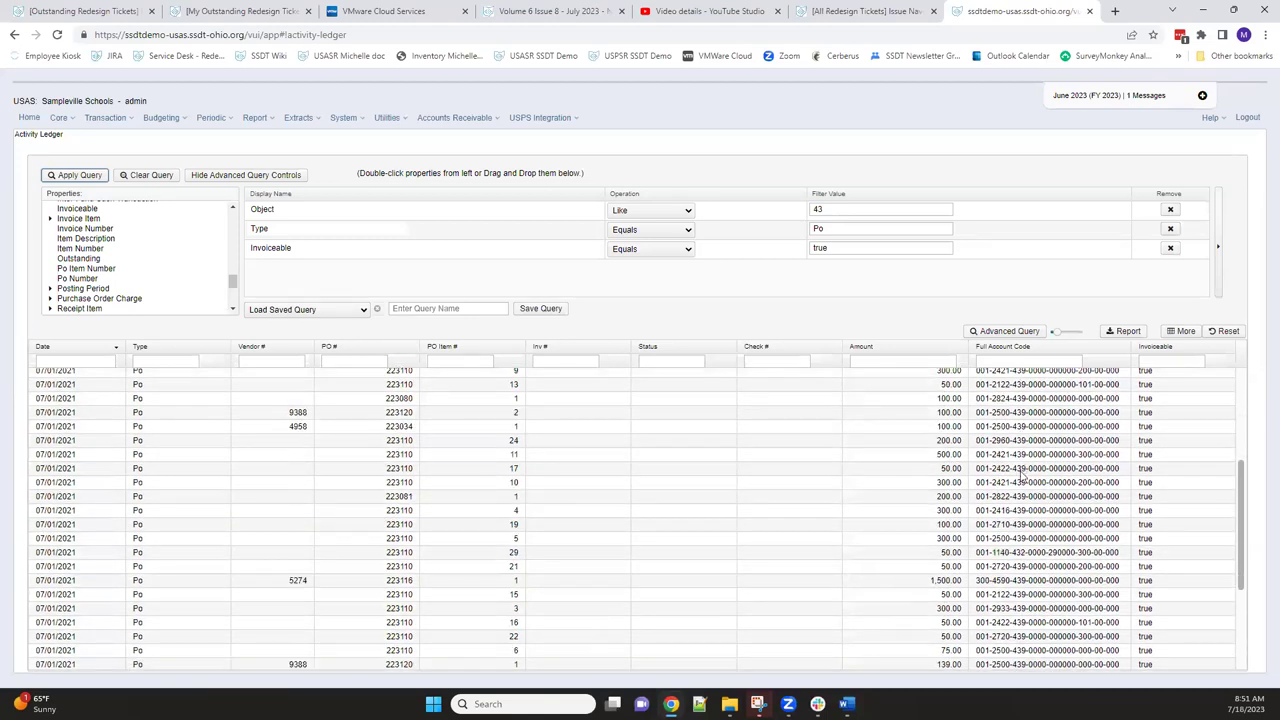
{"action": "scroll", "coordinate": [1018, 485], "scroll_direction": "down", "scroll_amount": 2}
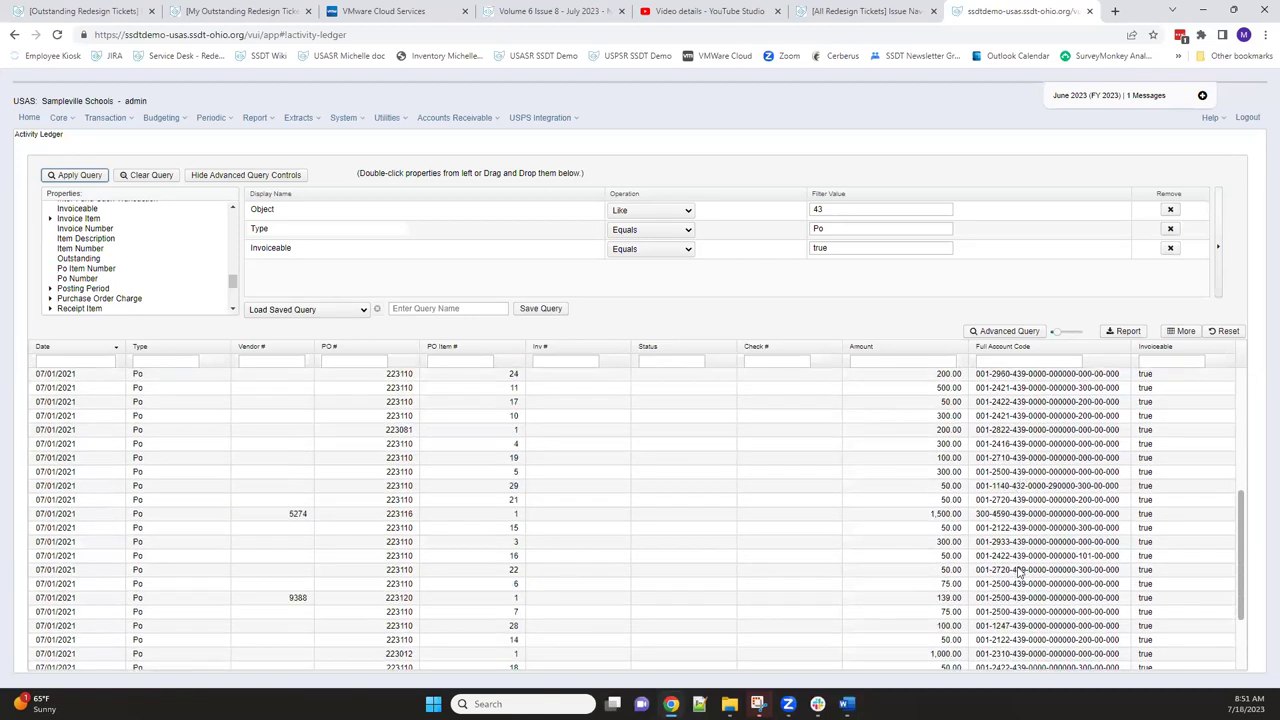
{"action": "scroll", "coordinate": [1019, 567], "scroll_direction": "up", "scroll_amount": 5}
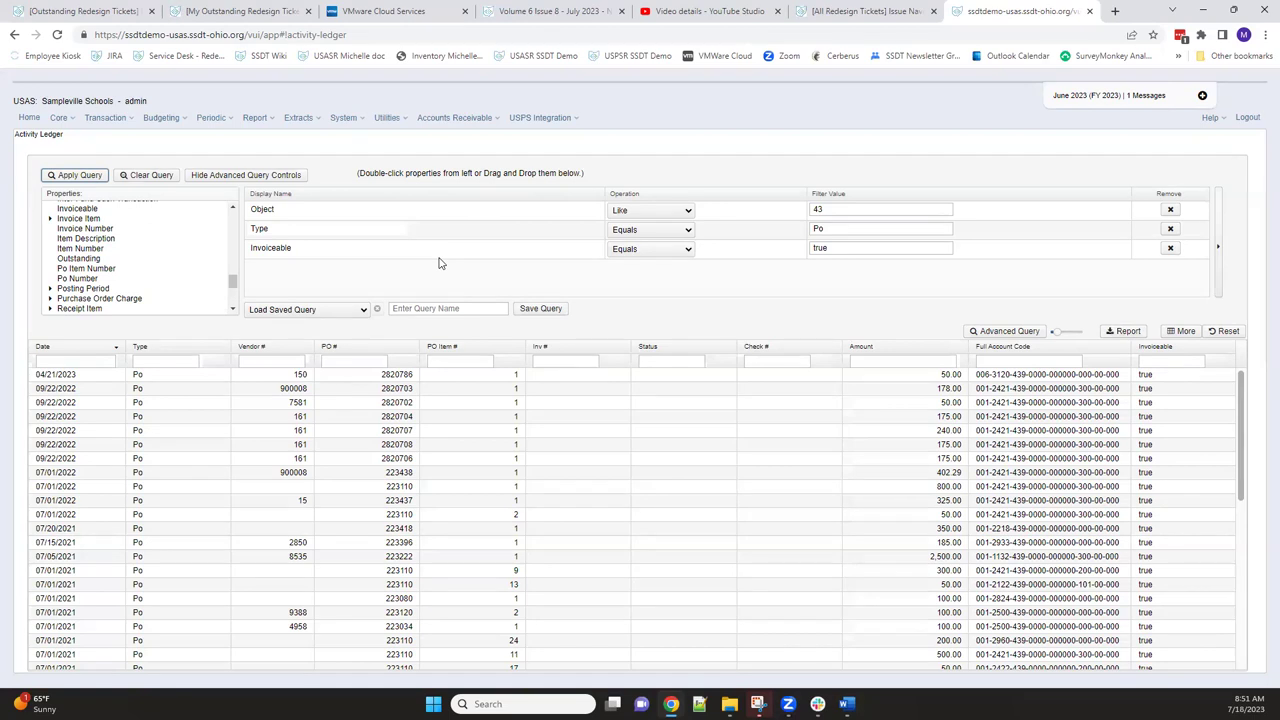
Step: Save the advanced query under the name O/S POs for Travel
{"action": "left_click", "coordinate": [398, 310]}
{"action": "type", "text": "O/"}
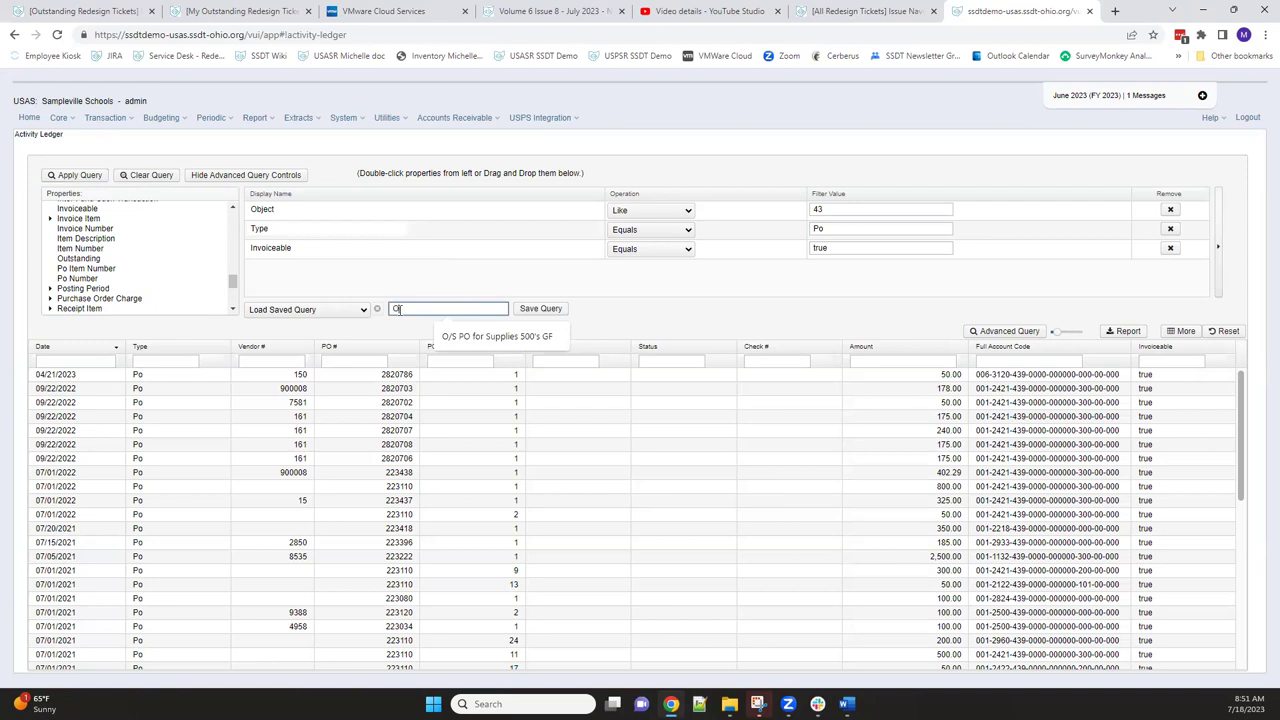
{"action": "type", "text": "S POs for "}
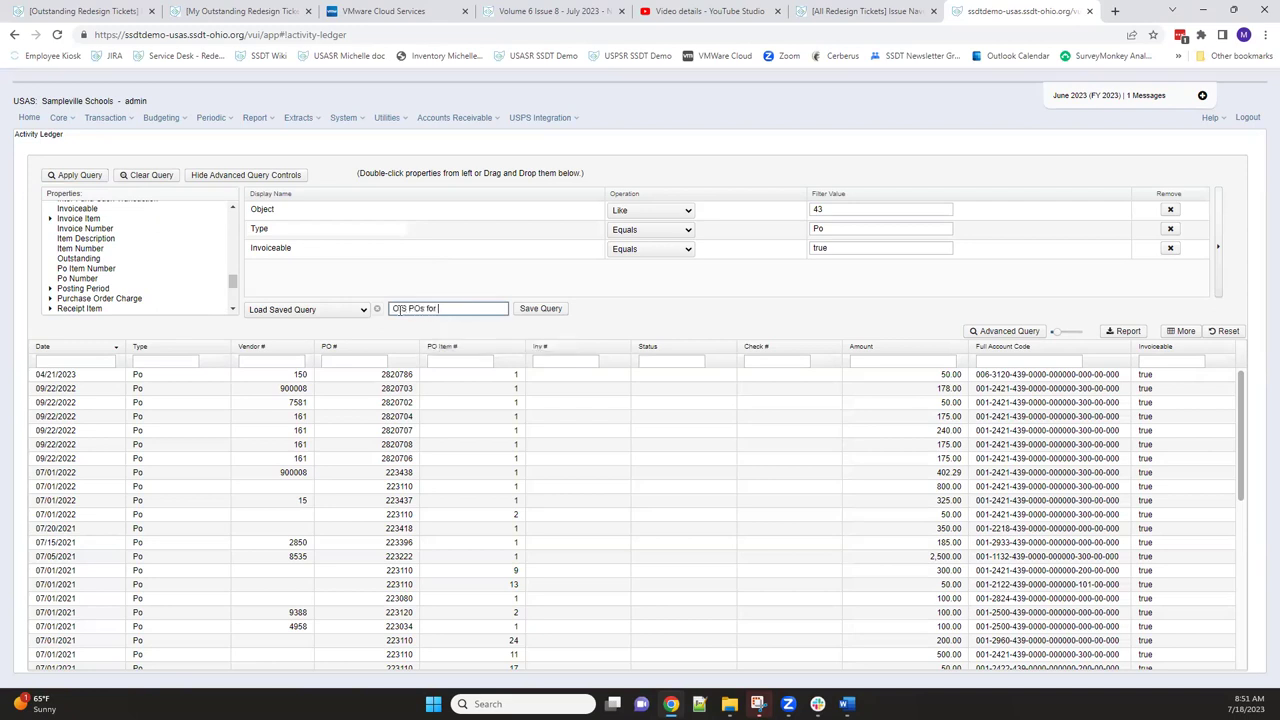
{"action": "type", "text": "Travel"}
{"action": "left_click", "coordinate": [540, 310]}
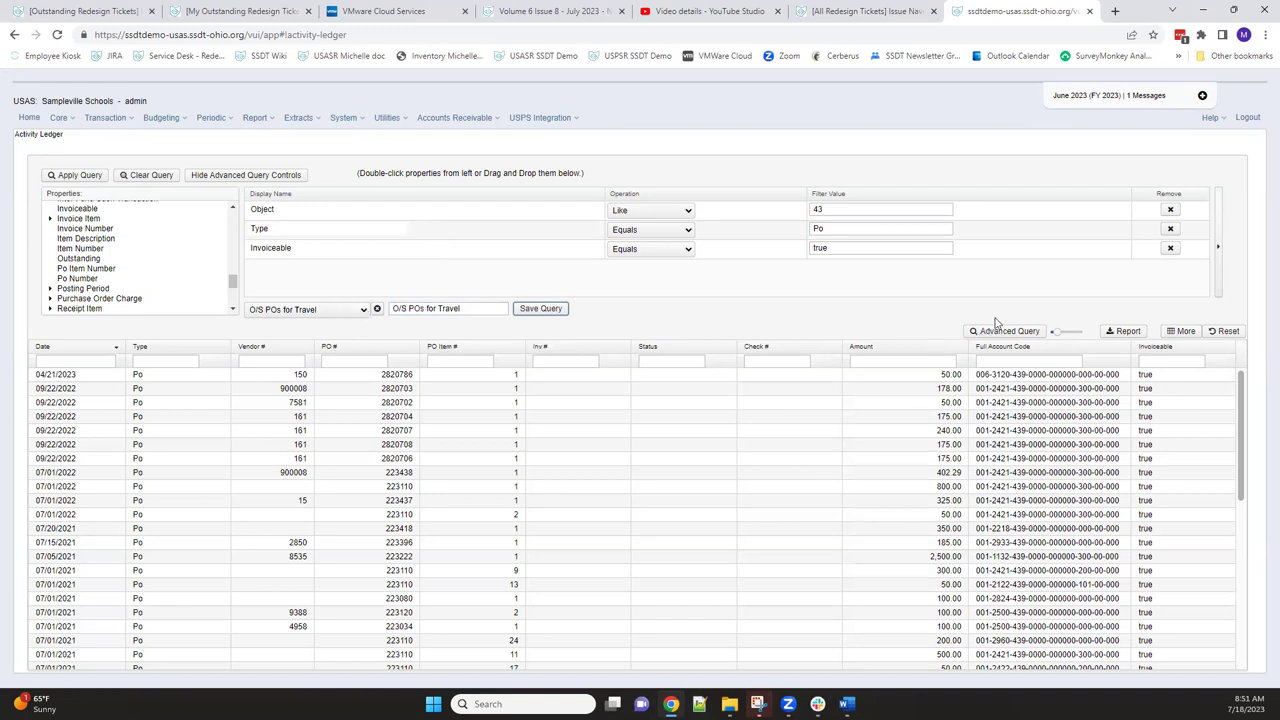
Step: Load the saved query O/S POs for Travel and hide the advanced query controls
{"action": "left_click", "coordinate": [305, 311]}
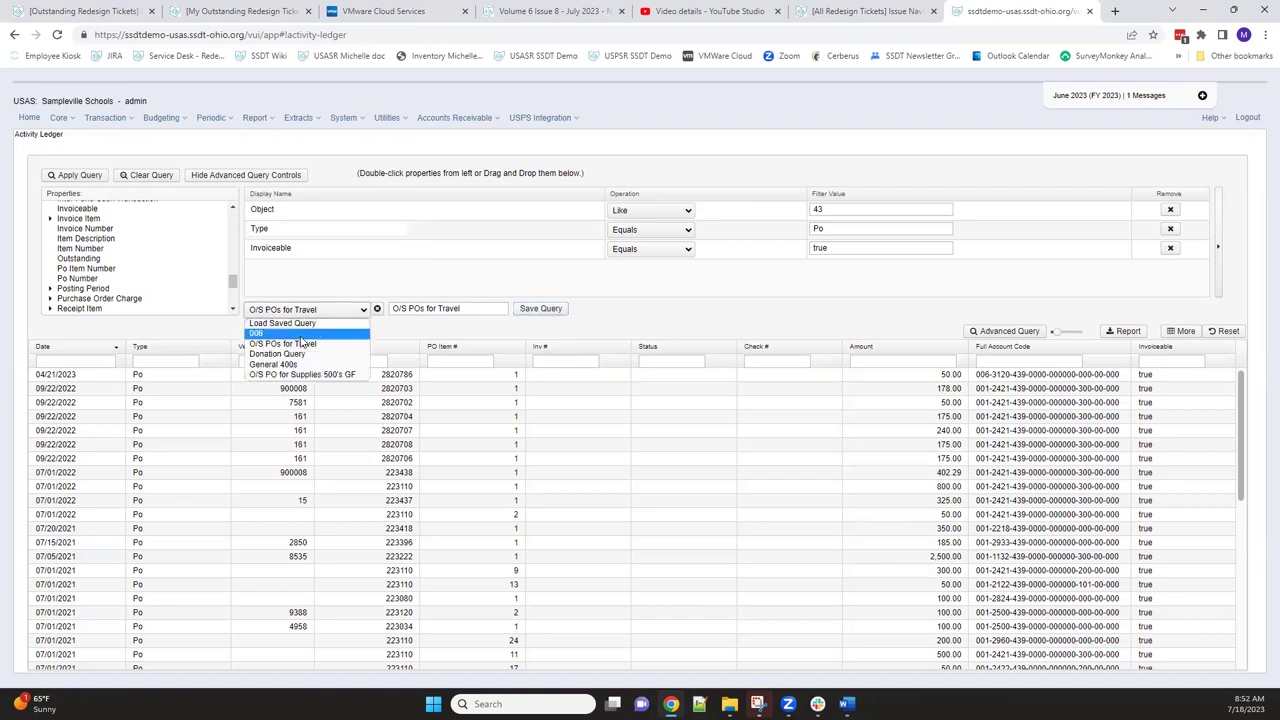
{"action": "left_click", "coordinate": [295, 345]}
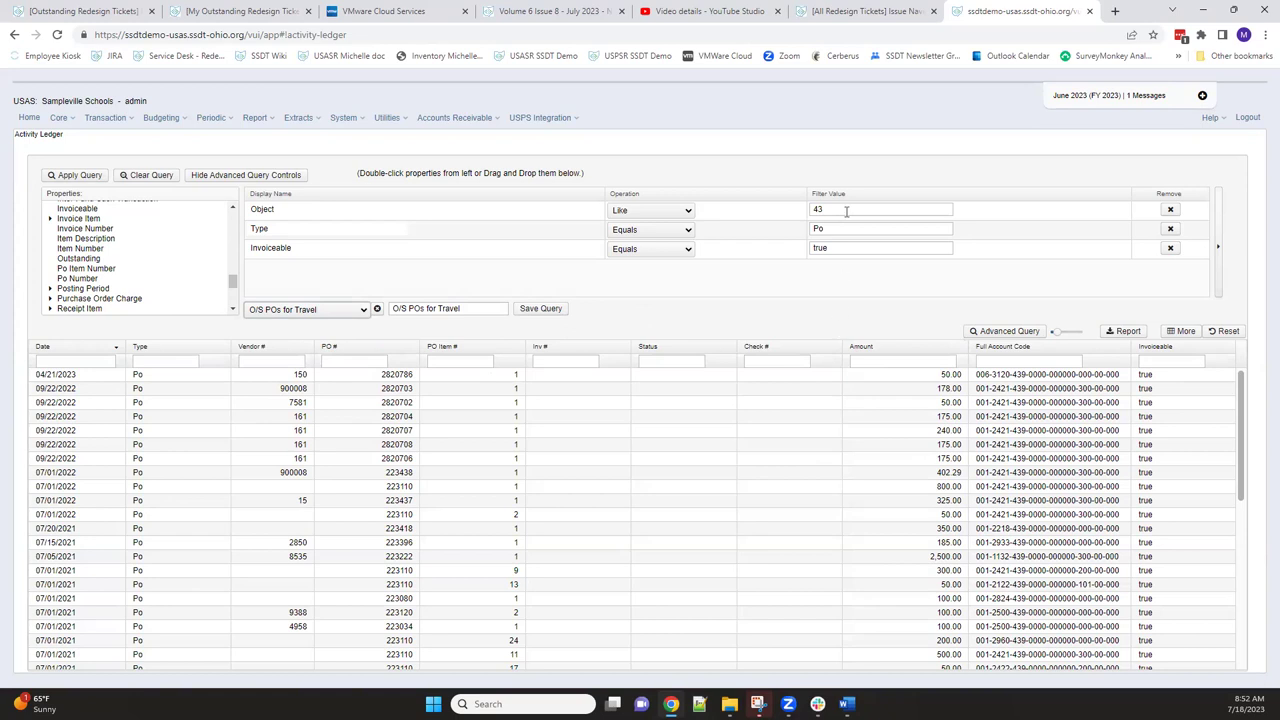
{"action": "left_click", "coordinate": [1010, 333]}
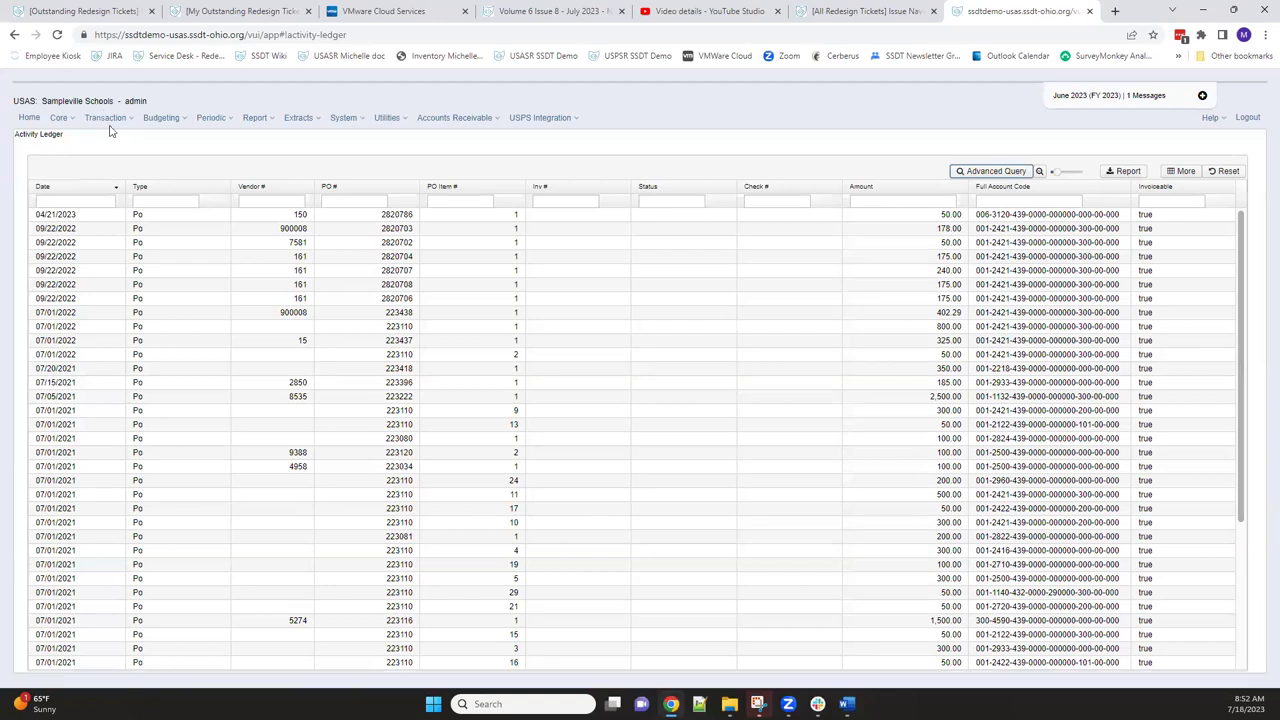
Step: Reload the page to clear the query and add the Outstanding column from the Invoice Item properties to the grid
{"action": "left_click", "coordinate": [57, 34]}
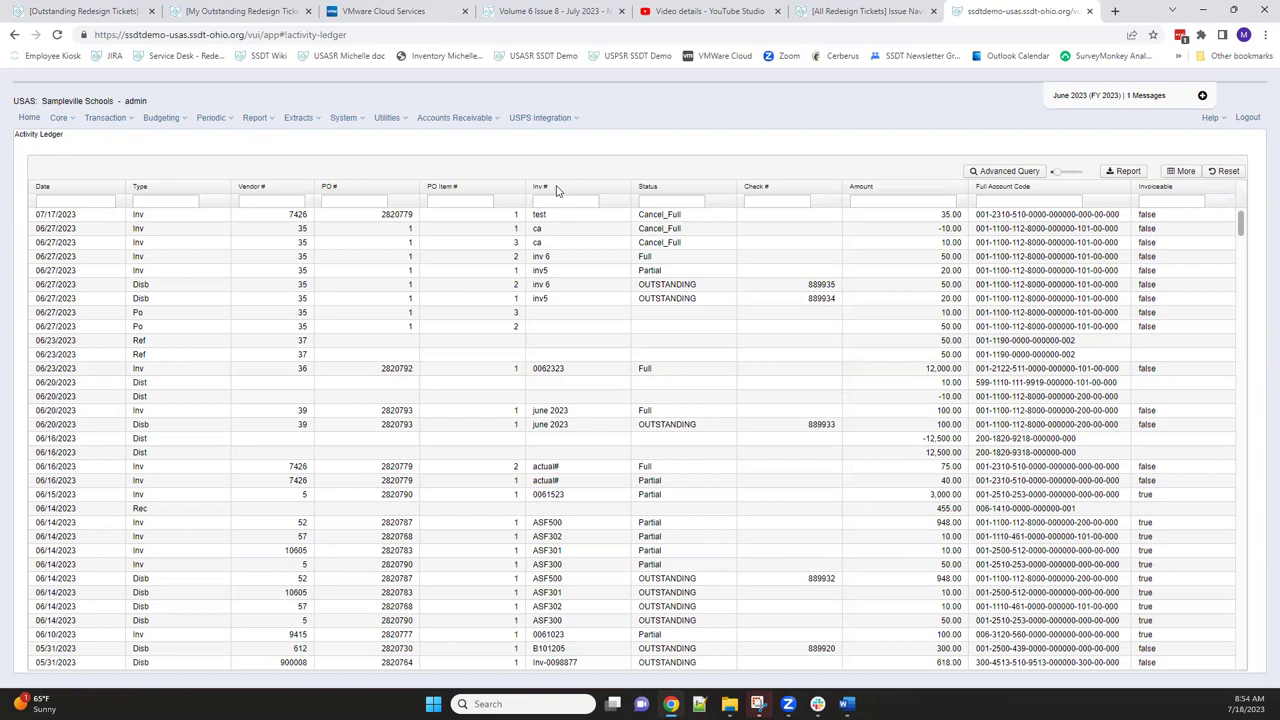
{"action": "left_click", "coordinate": [1185, 173]}
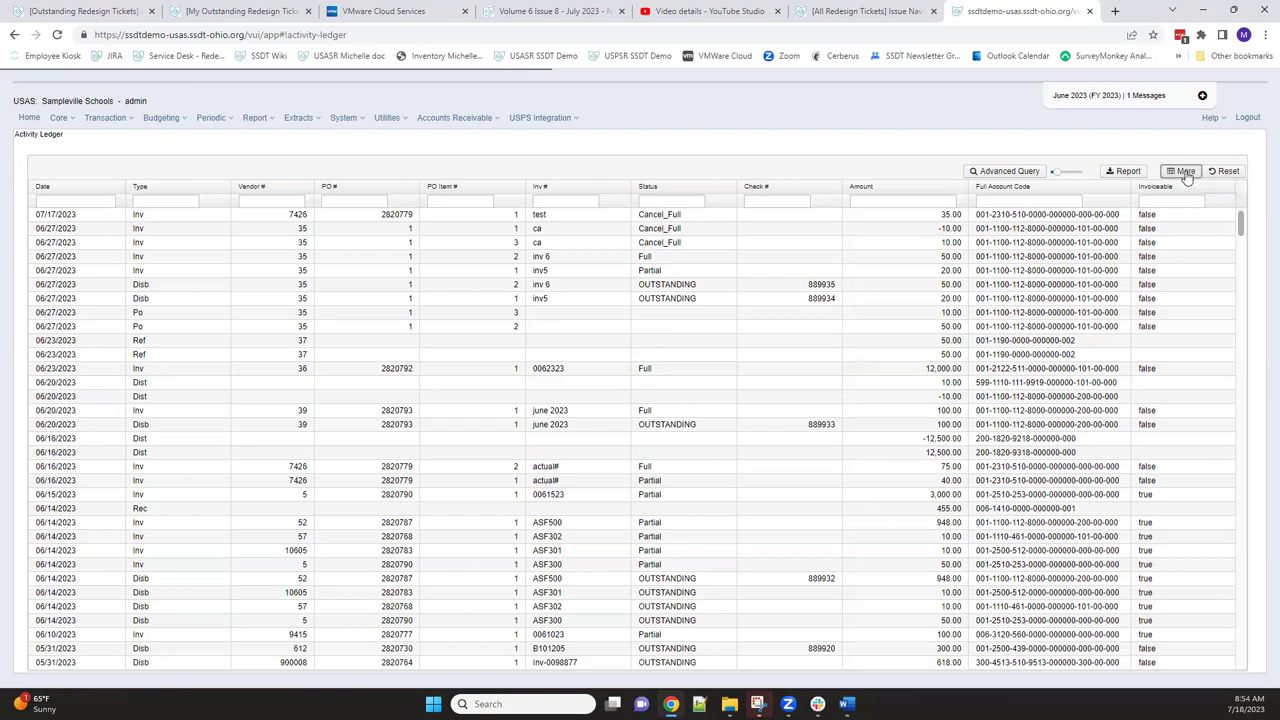
{"action": "scroll", "coordinate": [1138, 300], "scroll_direction": "down", "scroll_amount": 3}
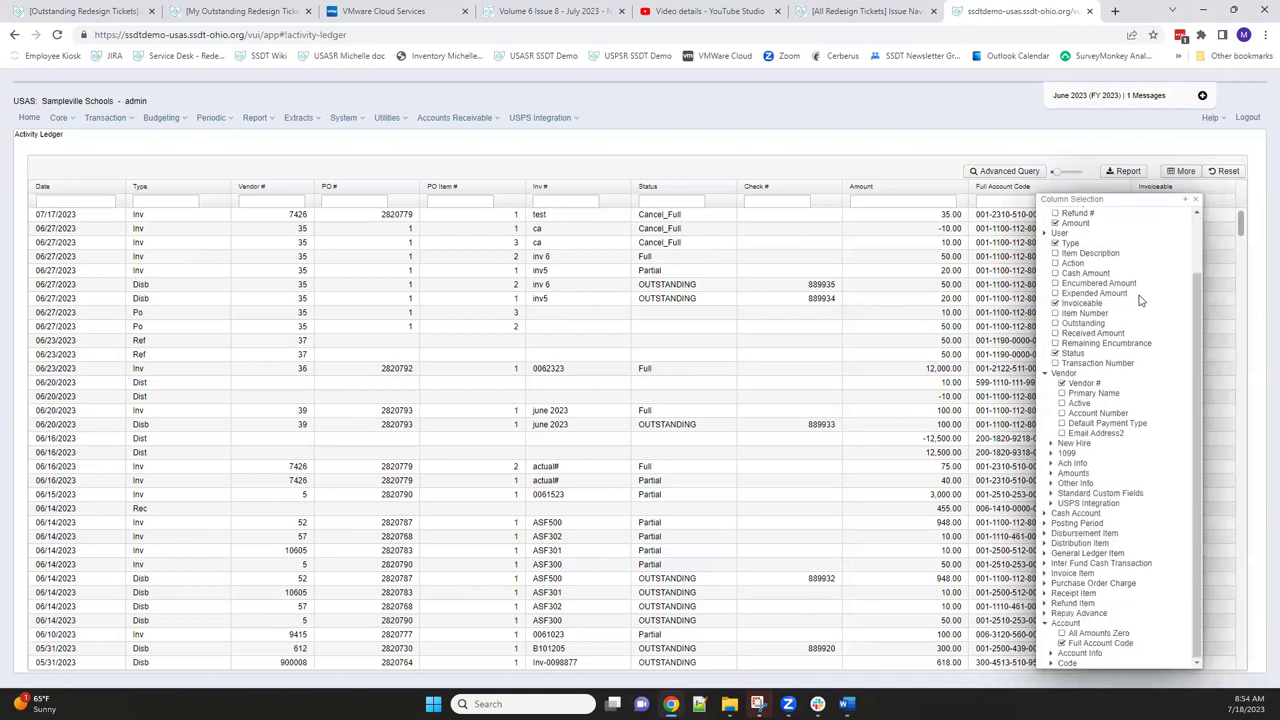
{"action": "left_click", "coordinate": [1046, 574]}
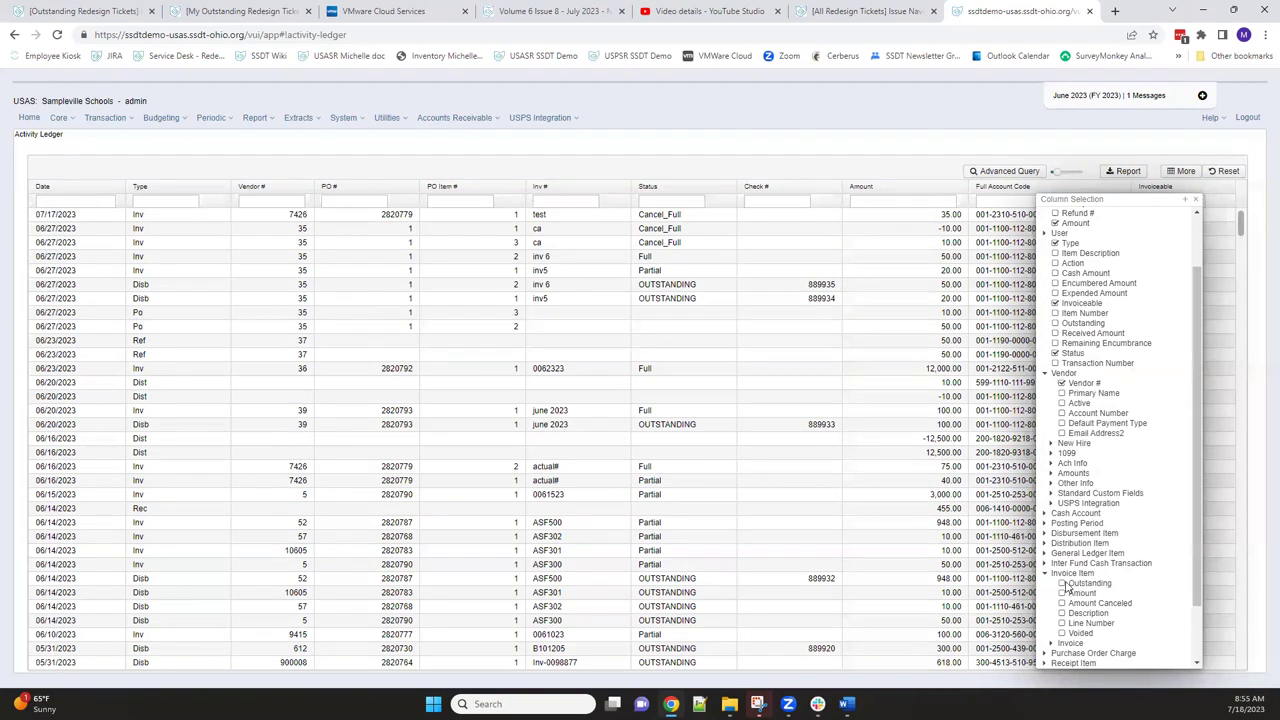
{"action": "left_click", "coordinate": [1062, 584]}
{"action": "left_click", "coordinate": [1198, 200]}
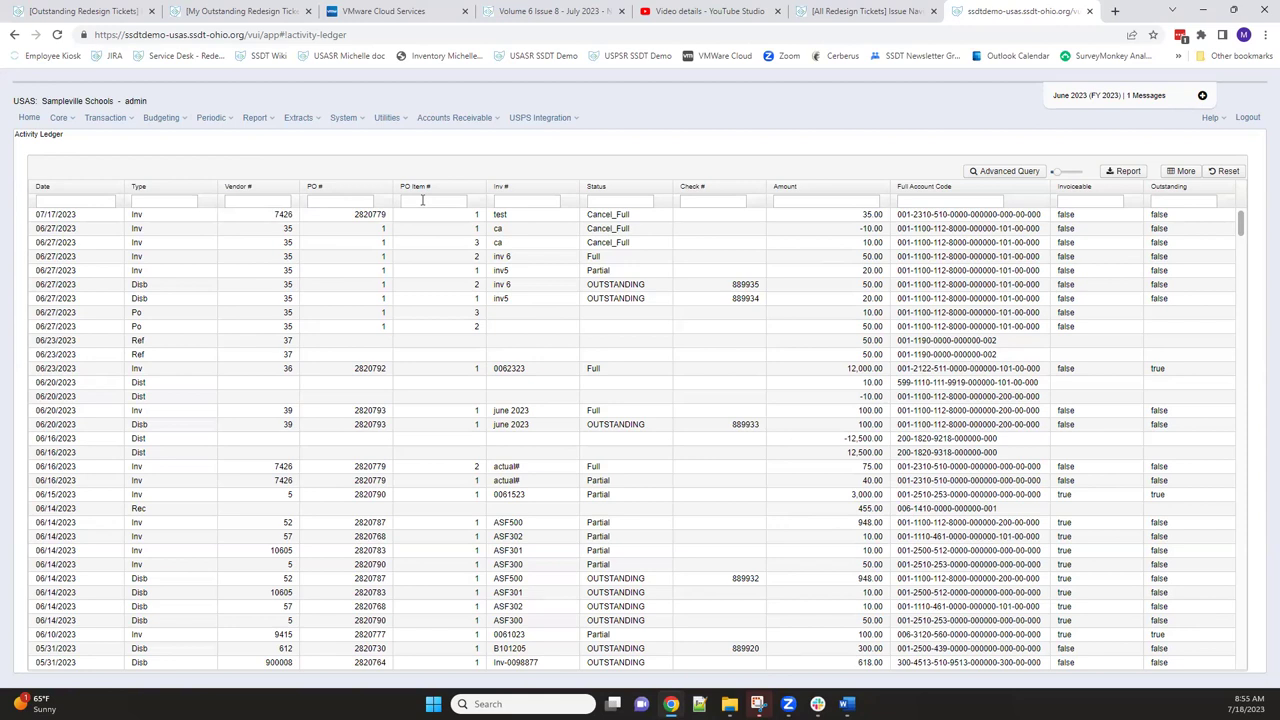
Step: Filter the ledger to Type inv and Outstanding true
{"action": "left_click", "coordinate": [160, 202]}
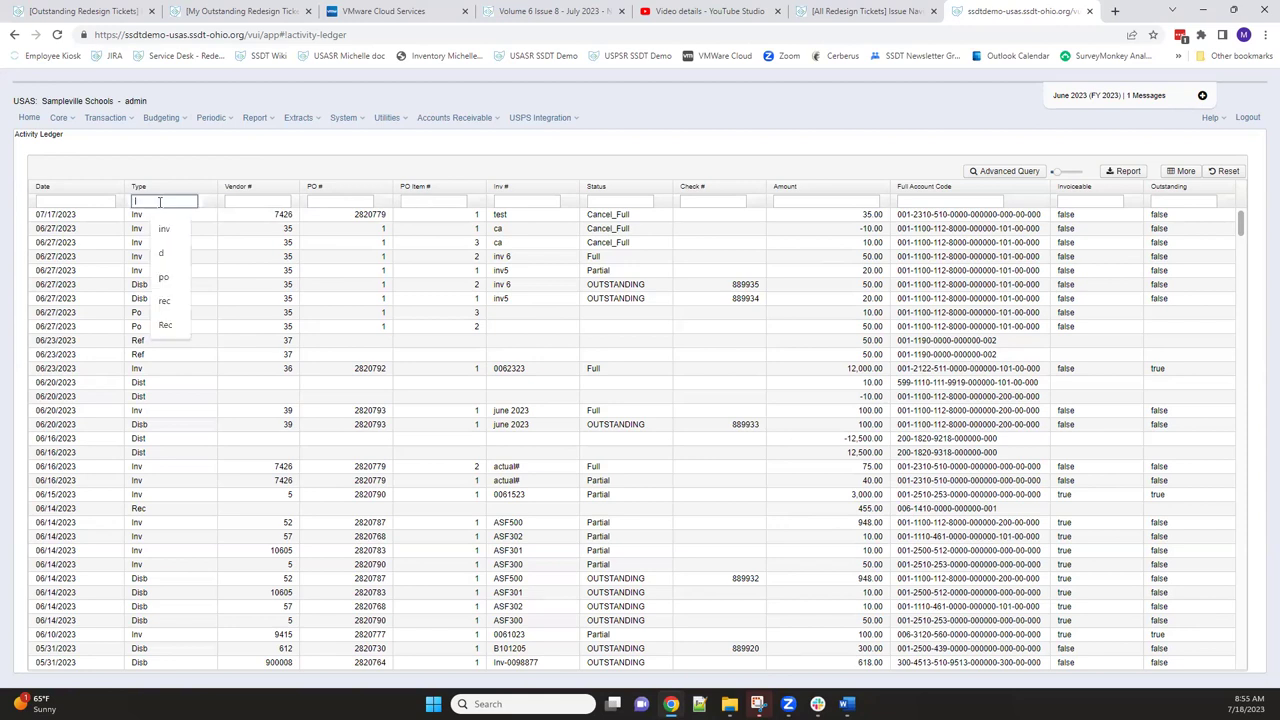
{"action": "type", "text": "inv"}
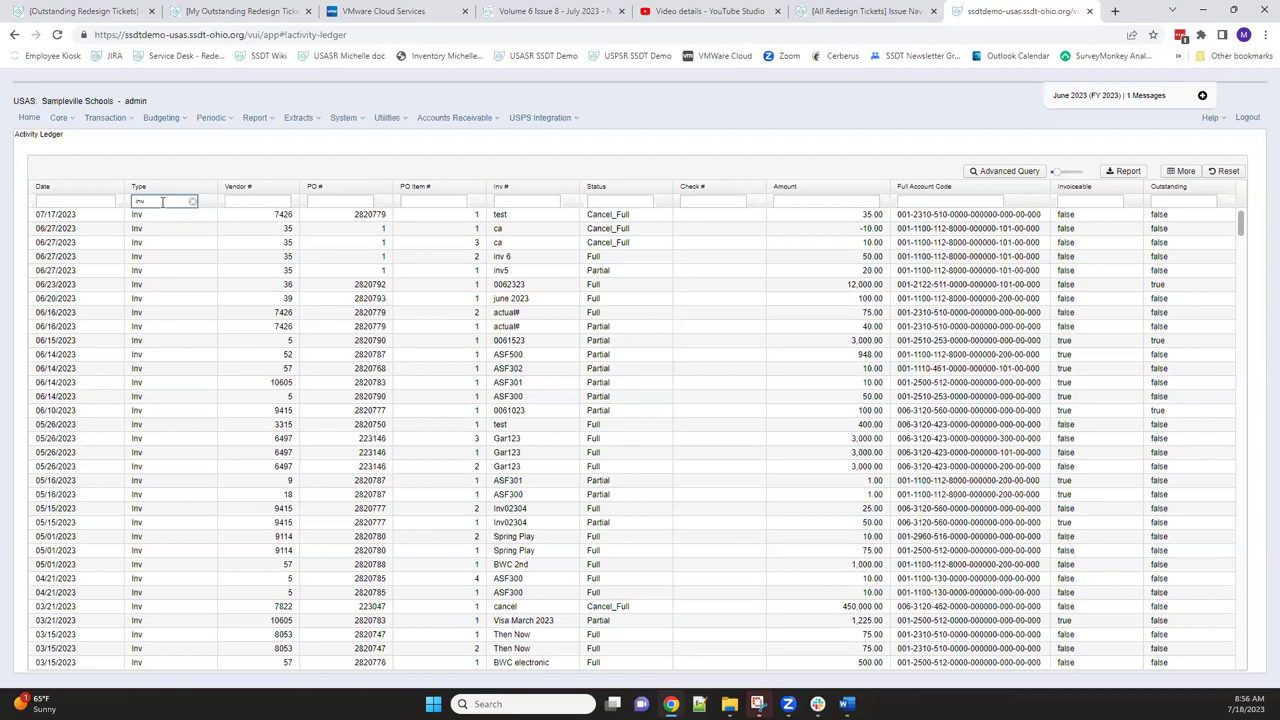
{"action": "left_click", "coordinate": [1163, 200]}
{"action": "type", "text": "true"}
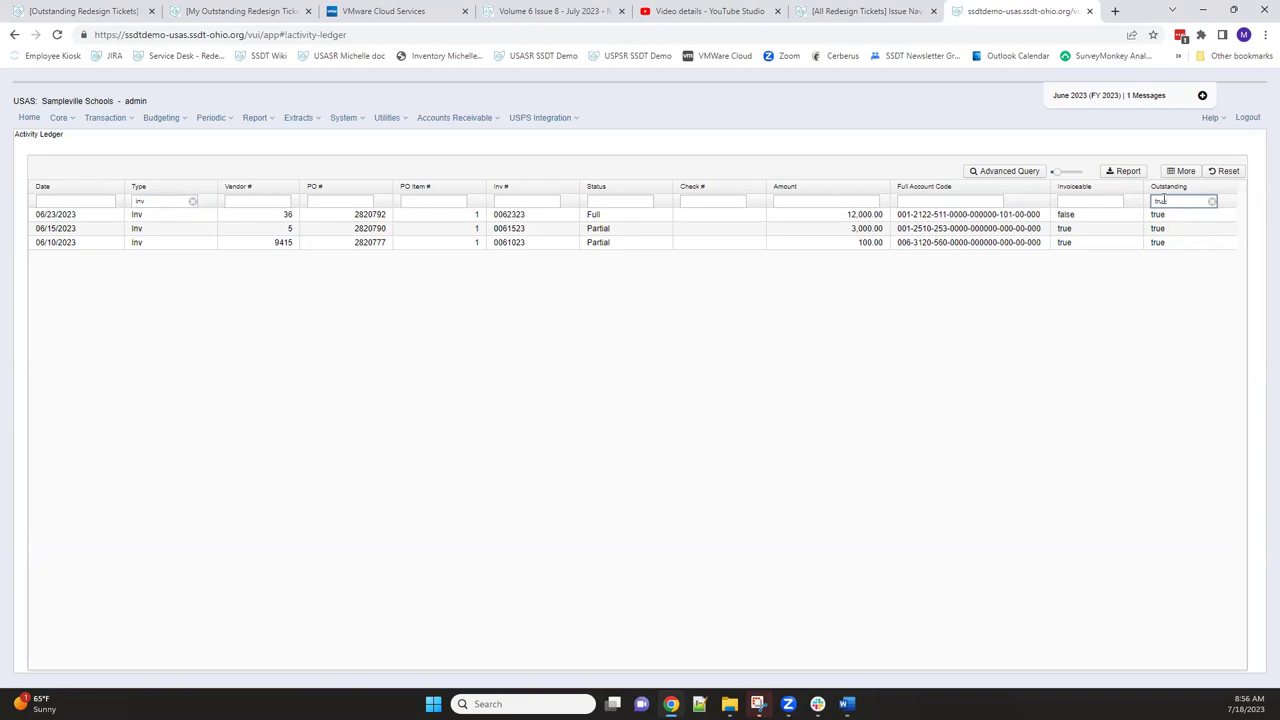
{"action": "type", "text": "e"}
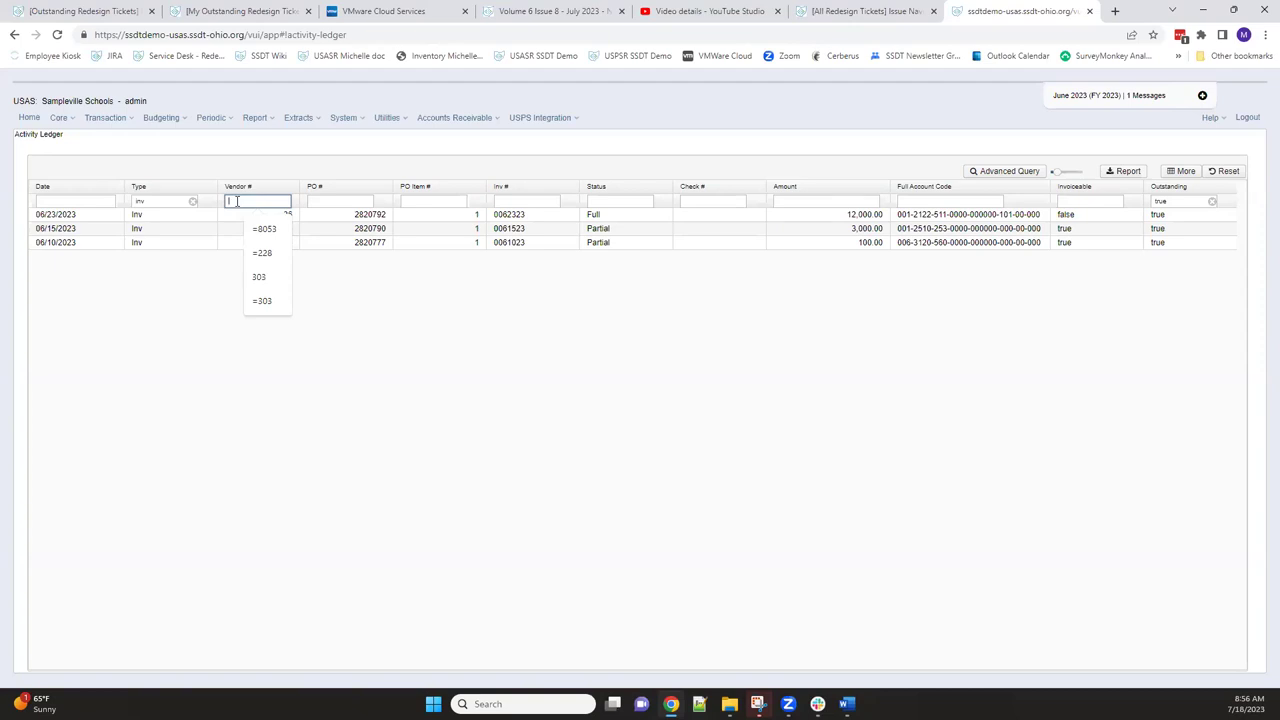
Step: Narrow the outstanding invoices to one vendor with the Vendor # filter =36
{"action": "left_click", "coordinate": [305, 405]}
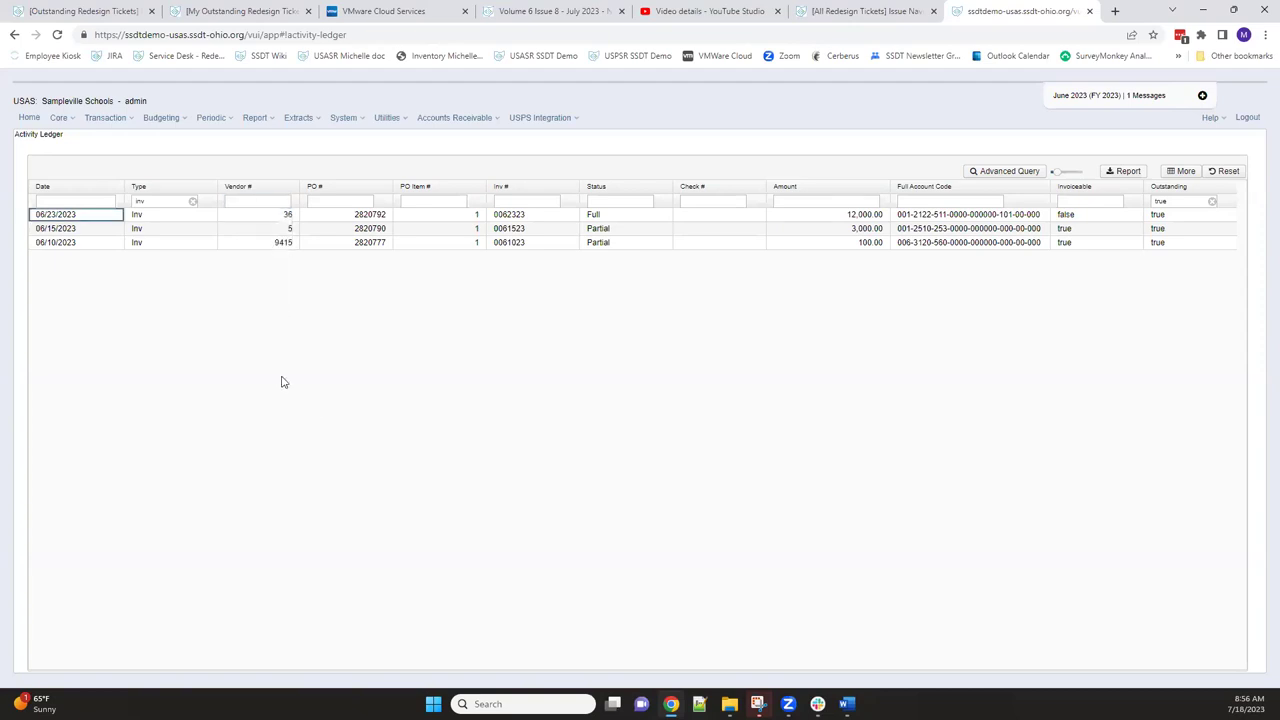
{"action": "left_click", "coordinate": [262, 201]}
{"action": "type", "text": "=36"}
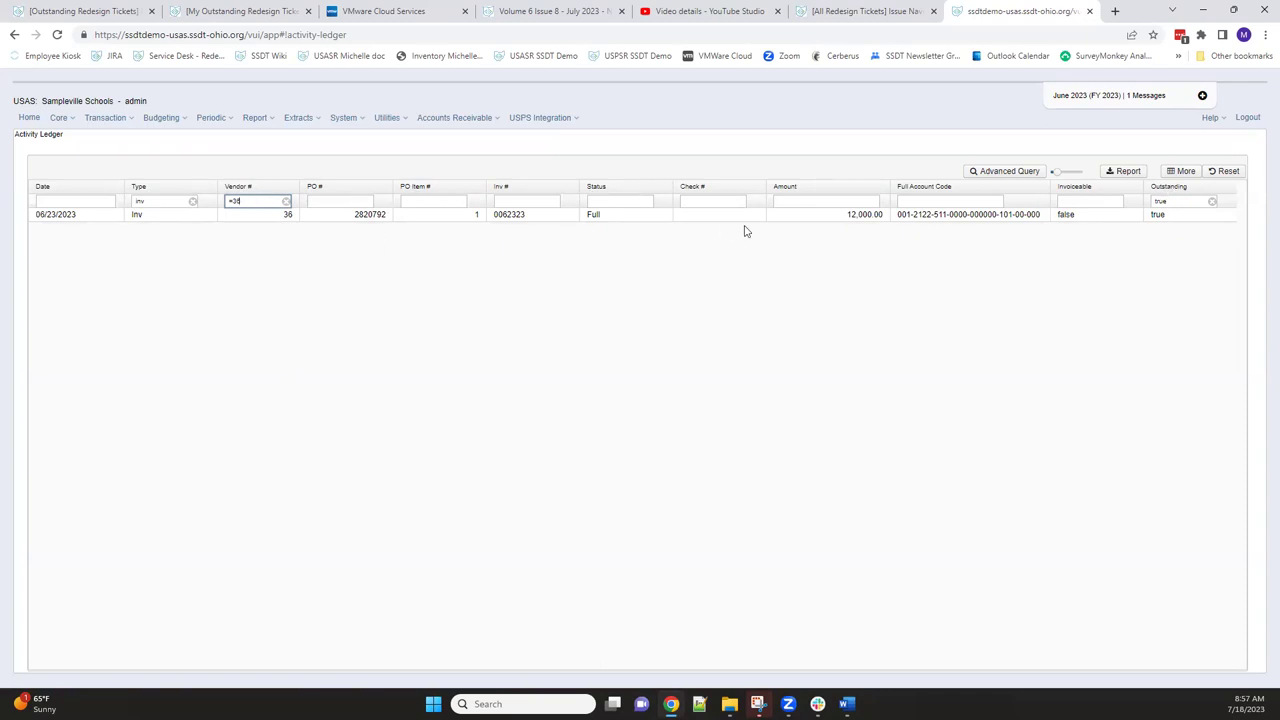
Step: Save the filtered grid as a report named O/S Invoices by Vendor
{"action": "left_click", "coordinate": [1125, 171]}
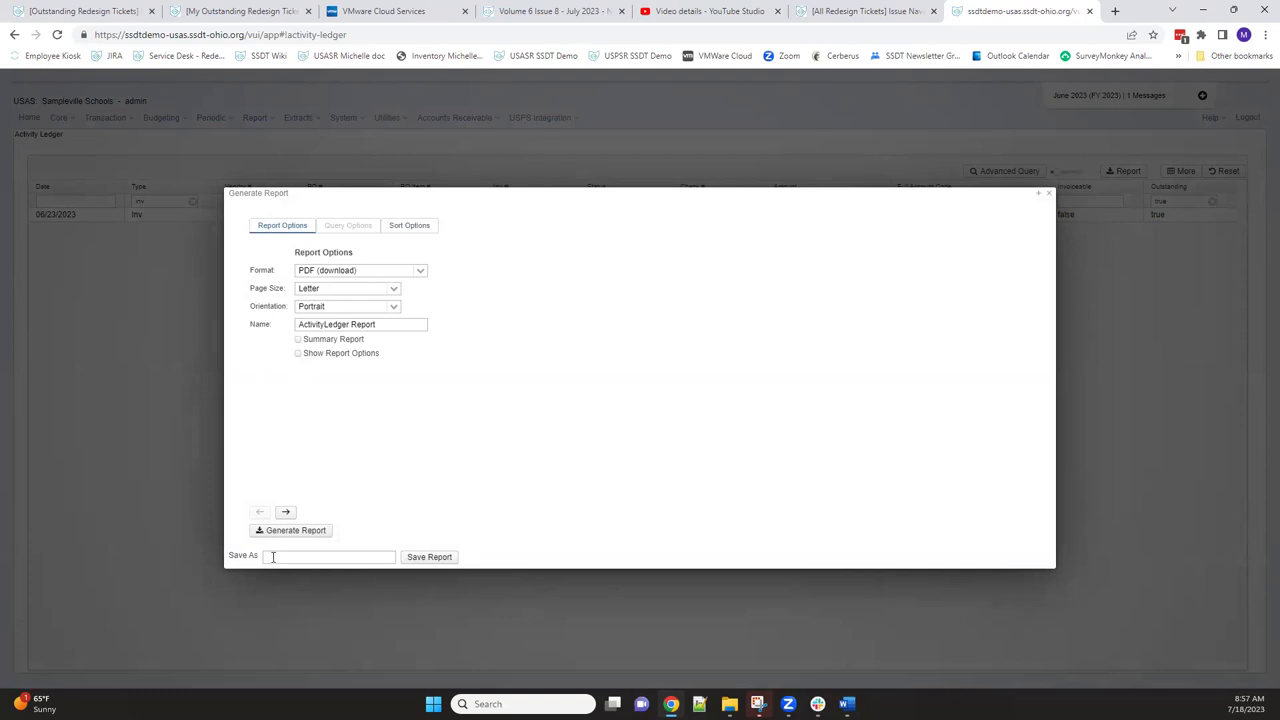
{"action": "left_click", "coordinate": [272, 557]}
{"action": "type", "text": "OS "}
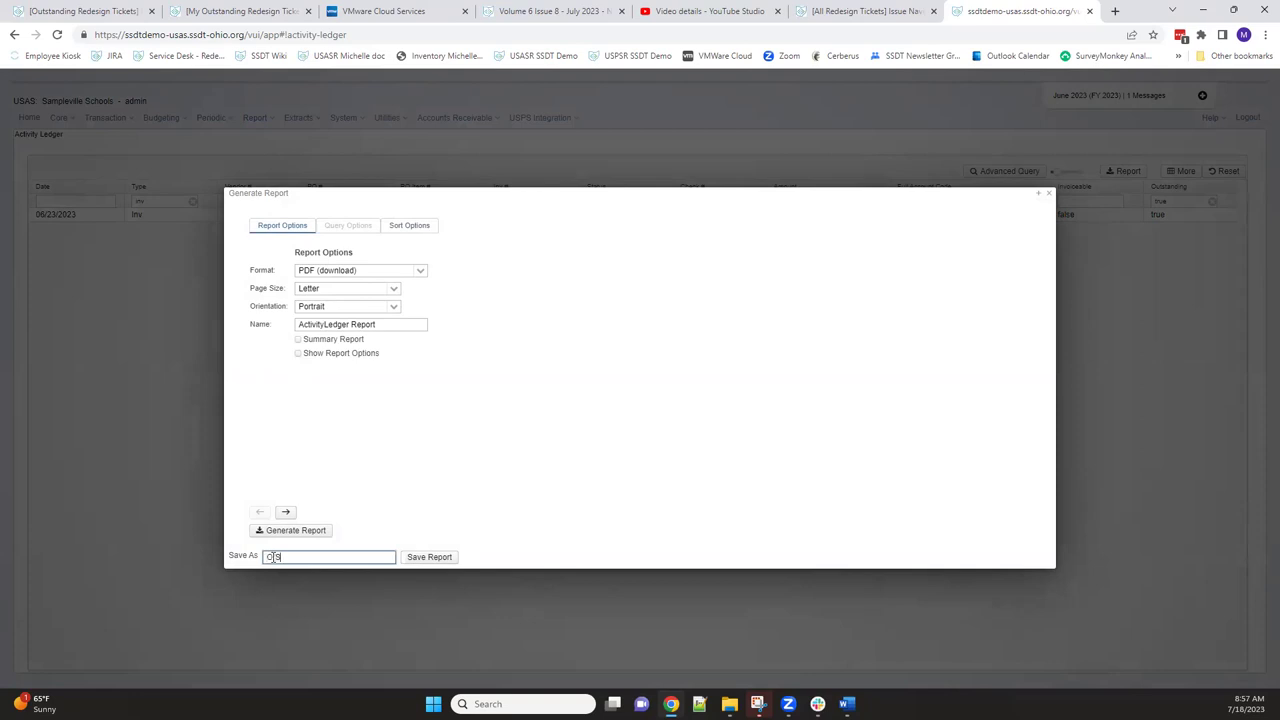
{"action": "type", "text": "V"}
{"action": "type", "text": "nvoices by Vendor"}
{"action": "left_click", "coordinate": [272, 557]}
{"action": "type", "text": "/"}
{"action": "left_click", "coordinate": [430, 557]}
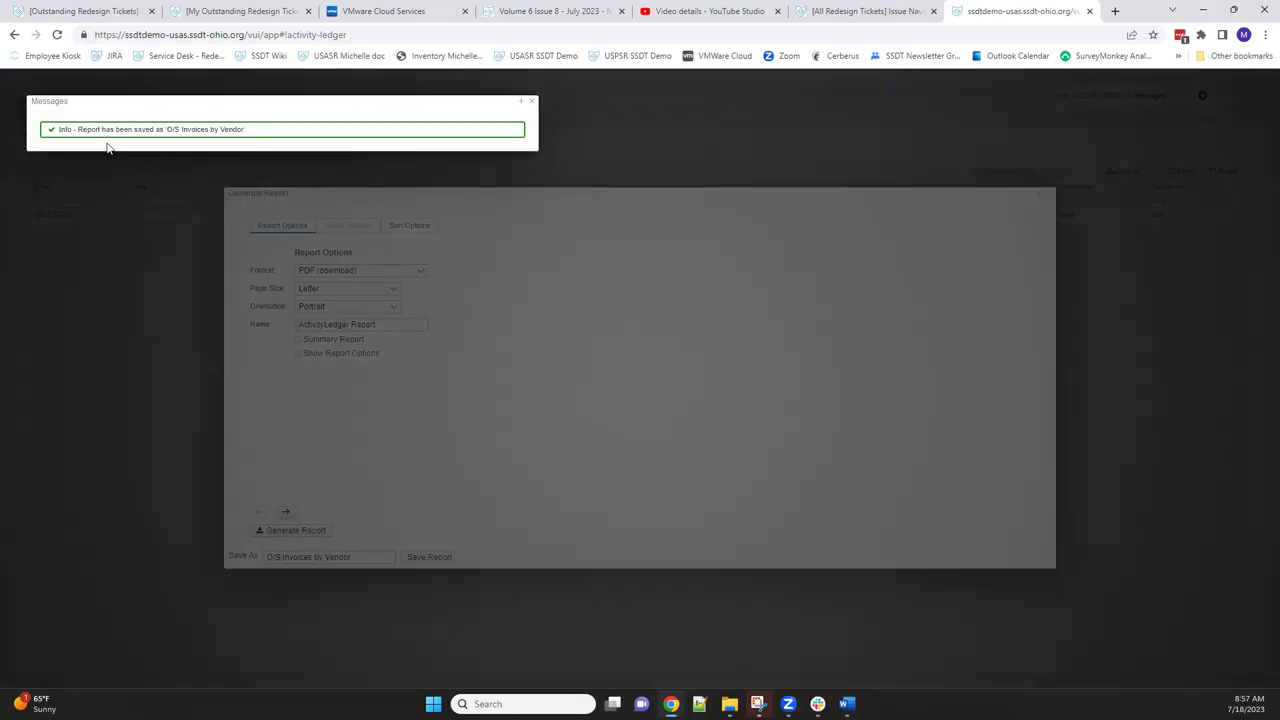
Step: Close the report dialogs and open the saved O/S Invoices by Vendor report from the Report Manager
{"action": "left_click", "coordinate": [534, 103]}
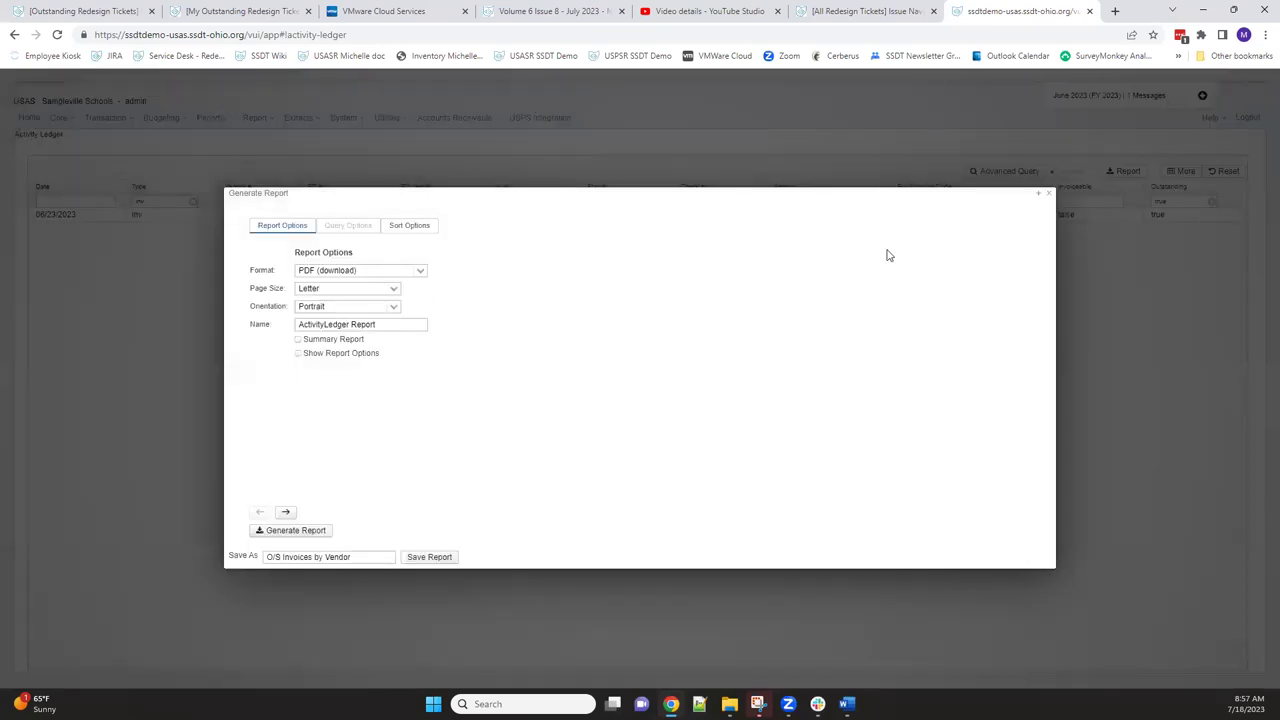
{"action": "left_click", "coordinate": [1050, 196]}
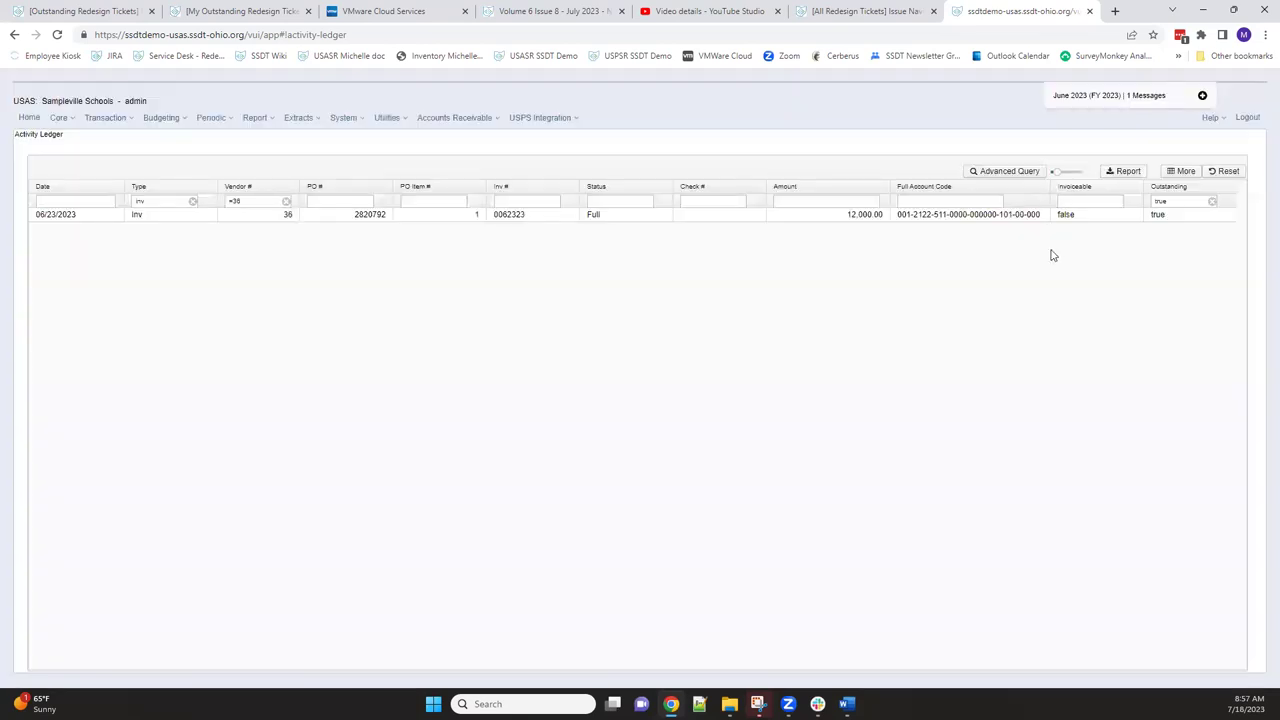
{"action": "left_click", "coordinate": [252, 121]}
{"action": "left_click", "coordinate": [258, 122]}
{"action": "left_click", "coordinate": [260, 125]}
{"action": "left_click", "coordinate": [265, 145]}
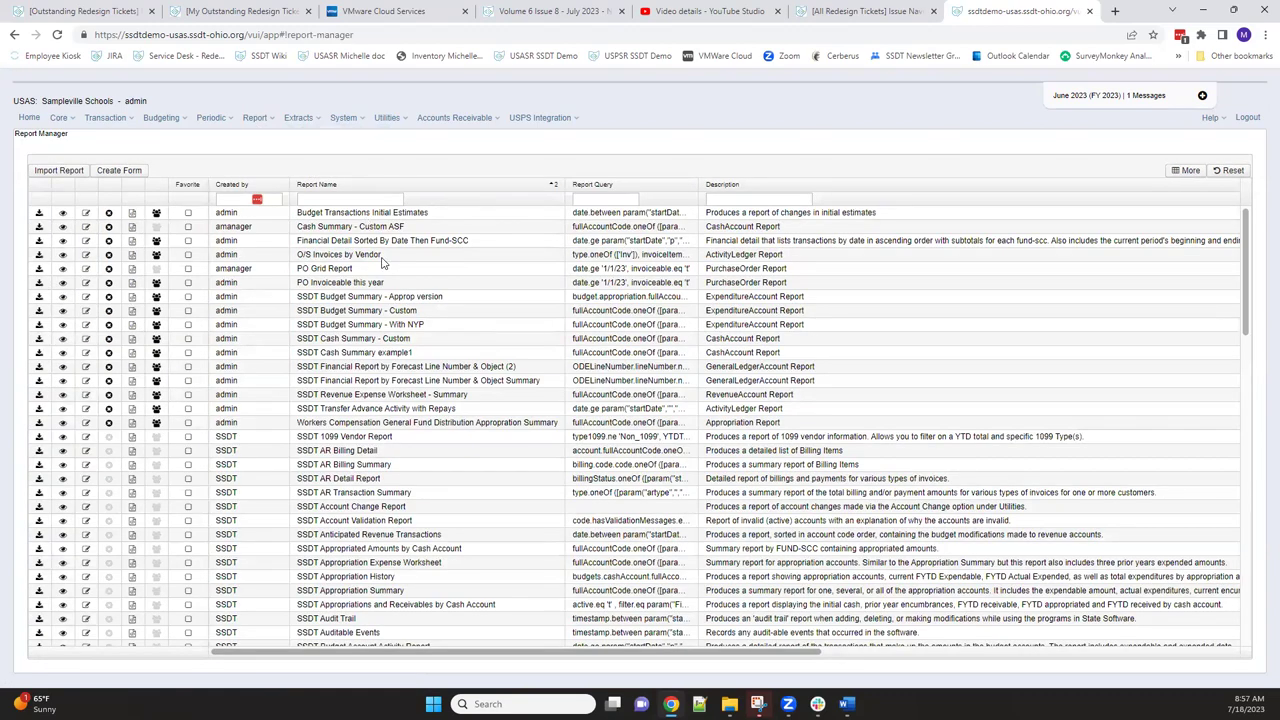
{"action": "left_click", "coordinate": [63, 256]}
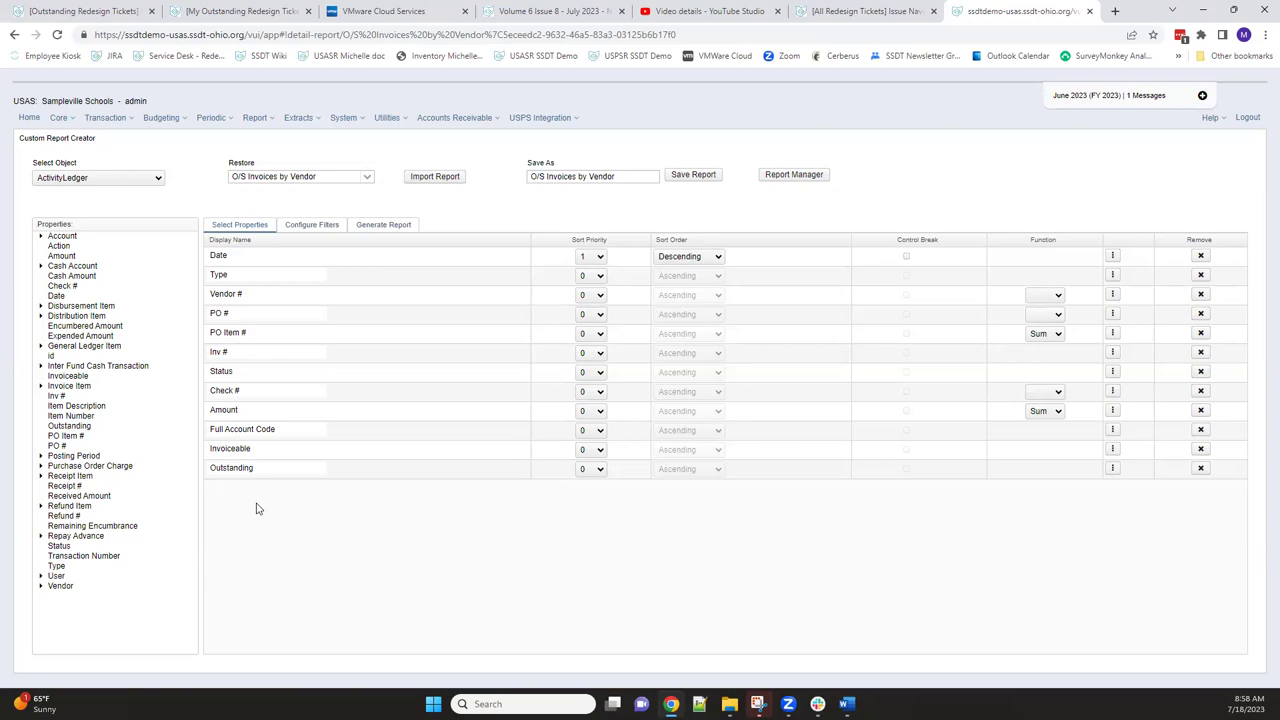
Step: Clear the vendor Number filter's value and set its operation to One of
{"action": "left_click", "coordinate": [310, 227]}
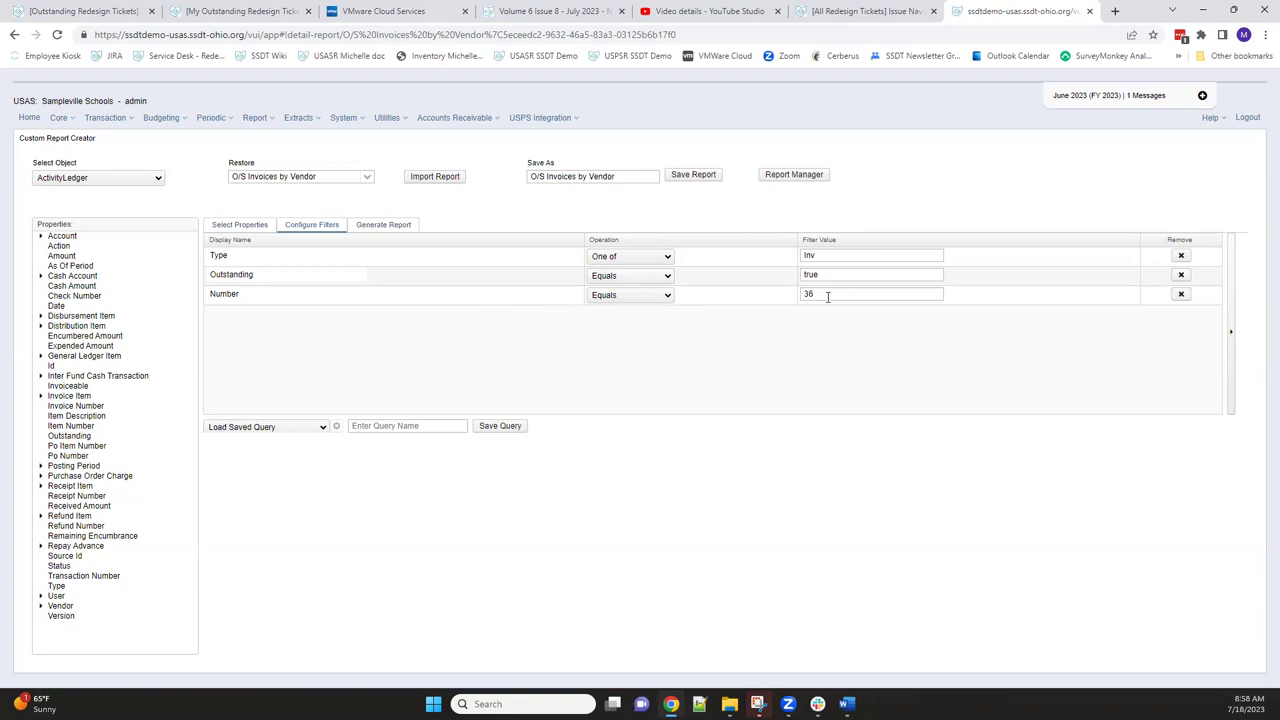
{"action": "left_click_drag", "start_coordinate": [853, 294], "coordinate": [768, 298]}
{"action": "key", "text": "BackSpace"}
{"action": "left_click", "coordinate": [666, 296]}
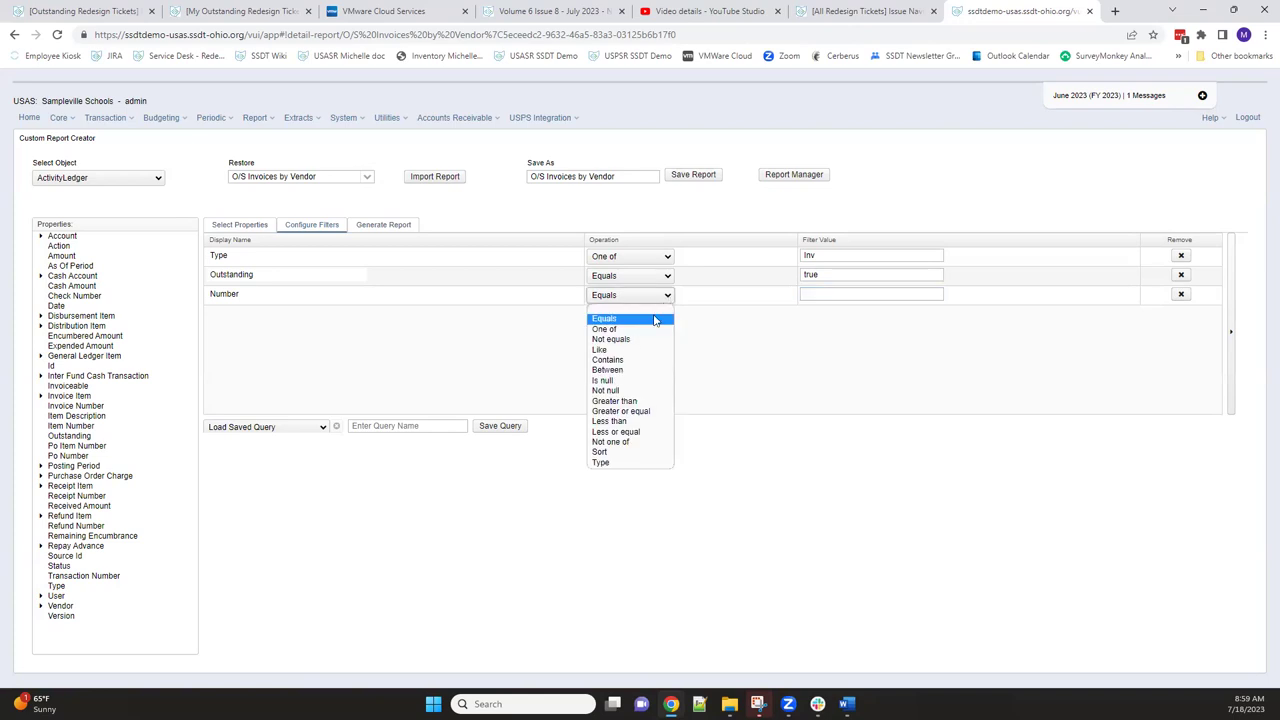
{"action": "left_click", "coordinate": [656, 329]}
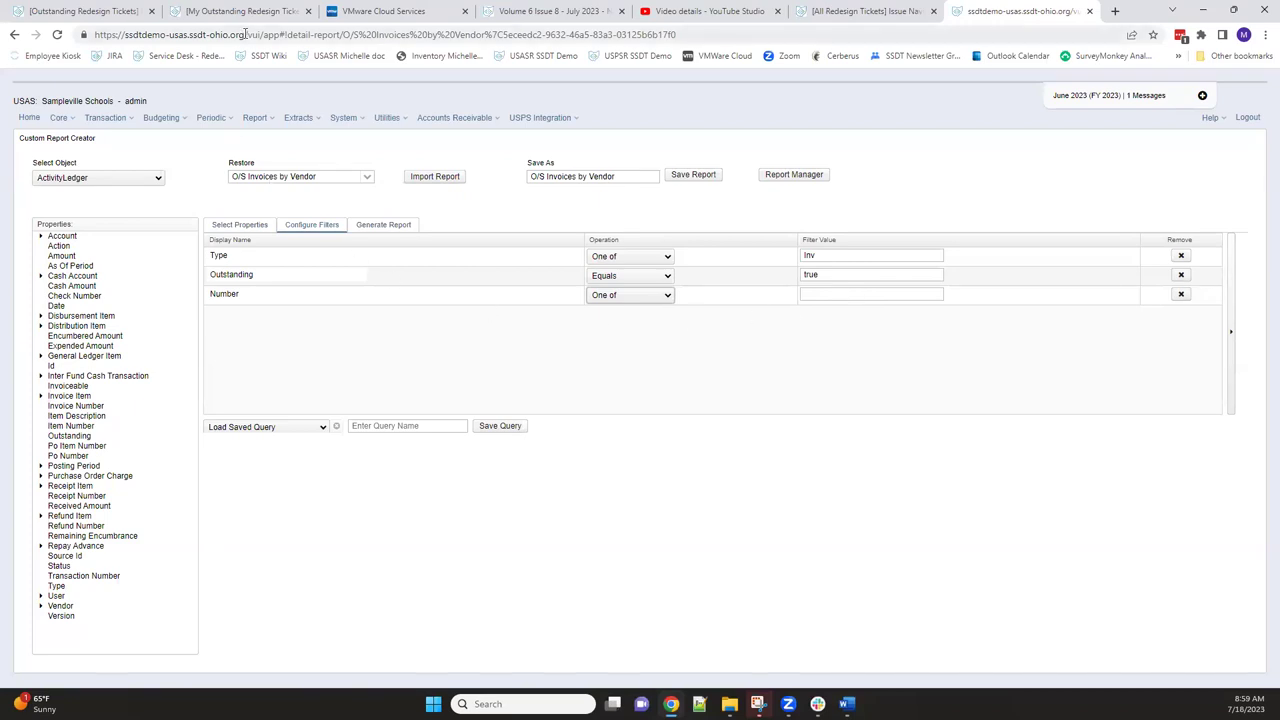
Step: Copy the site's base address, load it in a new browser tab, and open the Report Manager there
{"action": "left_click_drag", "start_coordinate": [245, 34], "coordinate": [94, 34]}
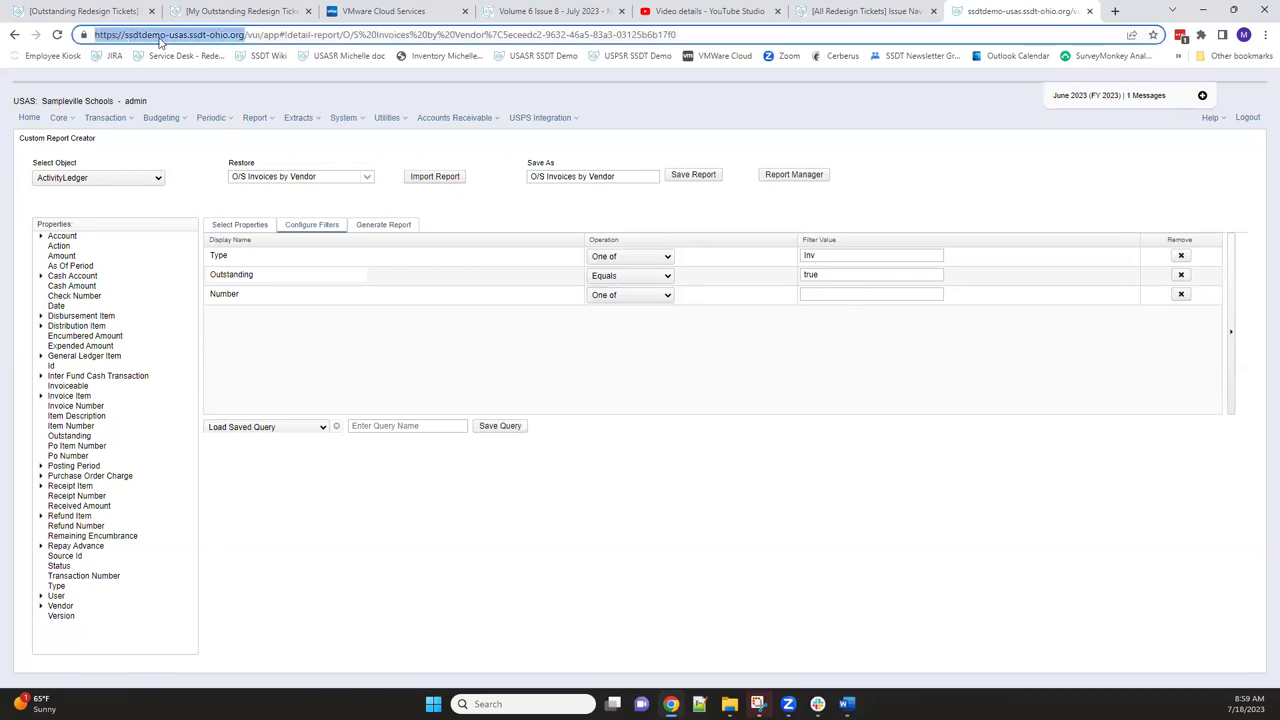
{"action": "right_click", "coordinate": [158, 40]}
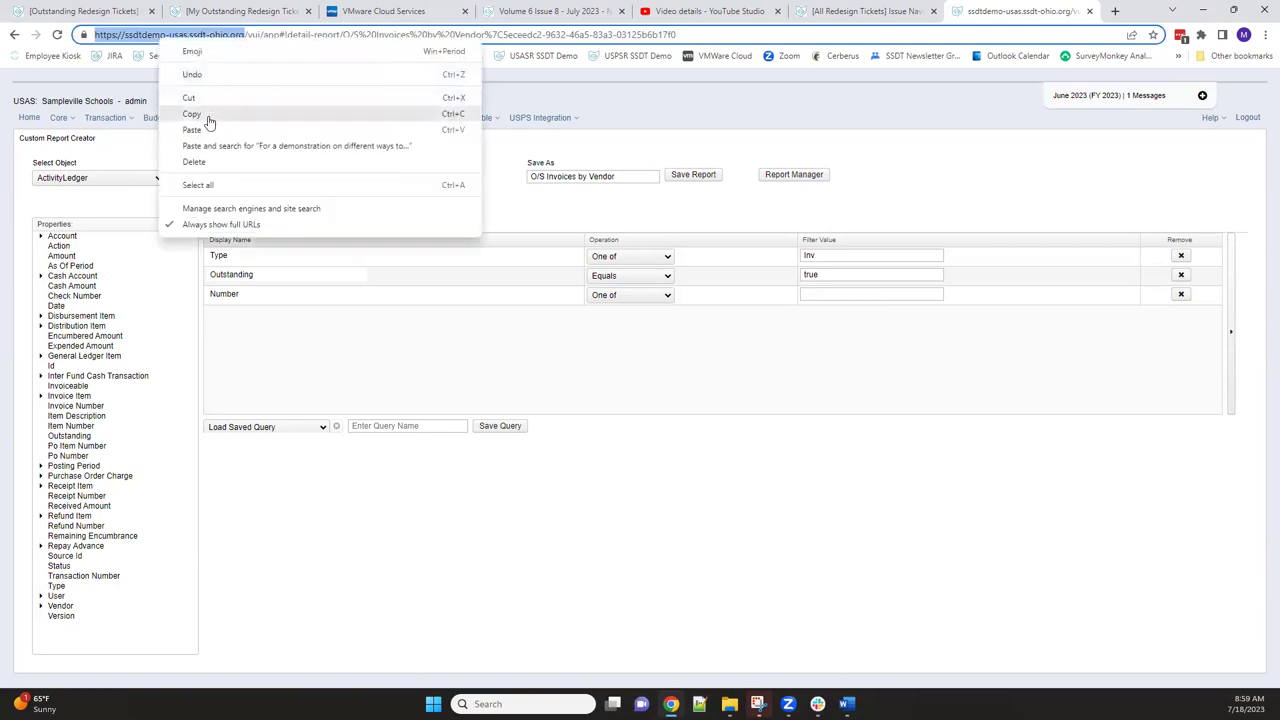
{"action": "left_click", "coordinate": [209, 116]}
{"action": "left_click", "coordinate": [1115, 11]}
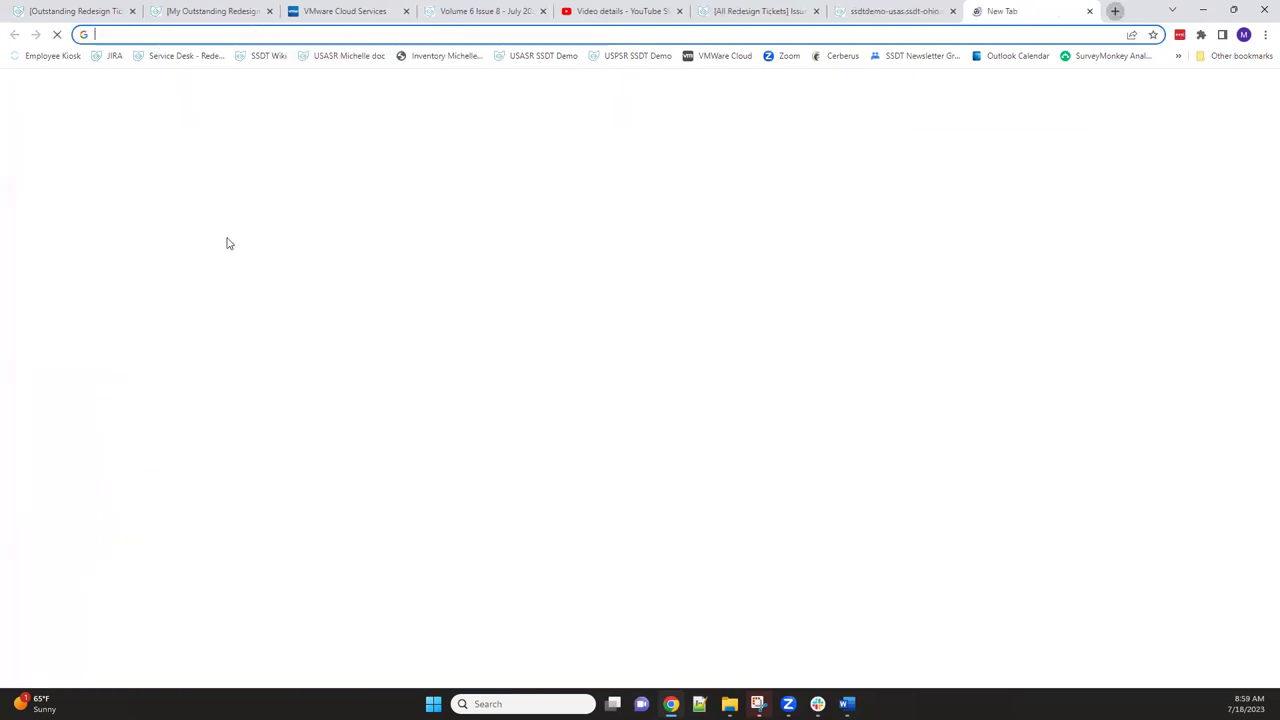
{"action": "key", "text": "ctrl+v"}
{"action": "key", "text": "Return"}
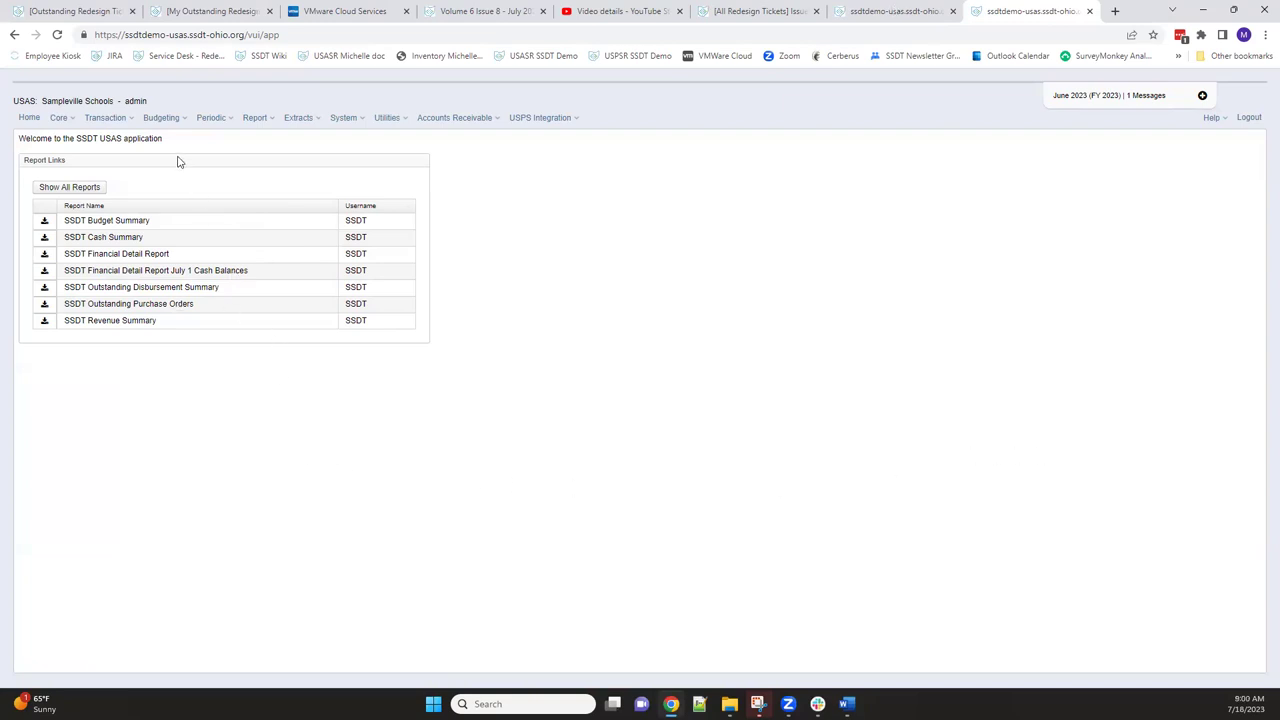
{"action": "left_click", "coordinate": [258, 121]}
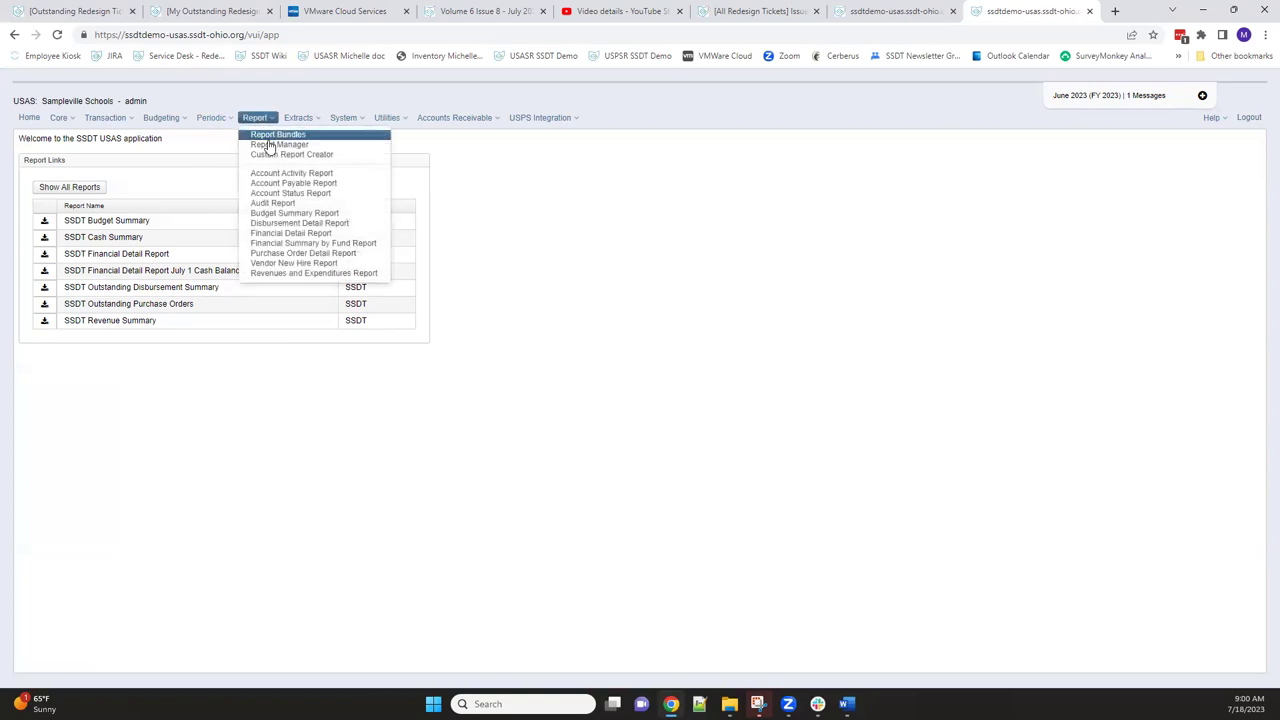
{"action": "left_click", "coordinate": [268, 146]}
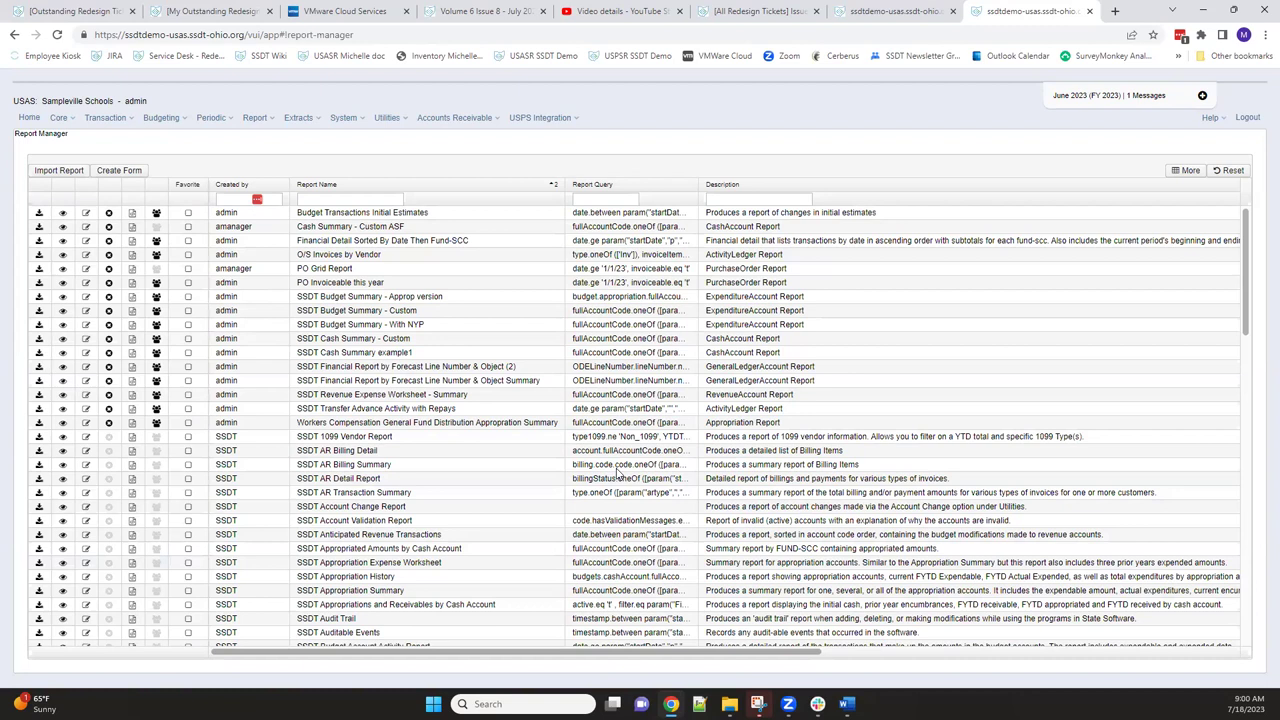
Step: Filter the report list's Report Query column by %vendor% and widen that column to read the queries
{"action": "left_click", "coordinate": [600, 199]}
{"action": "type", "text": "%vendor%"}
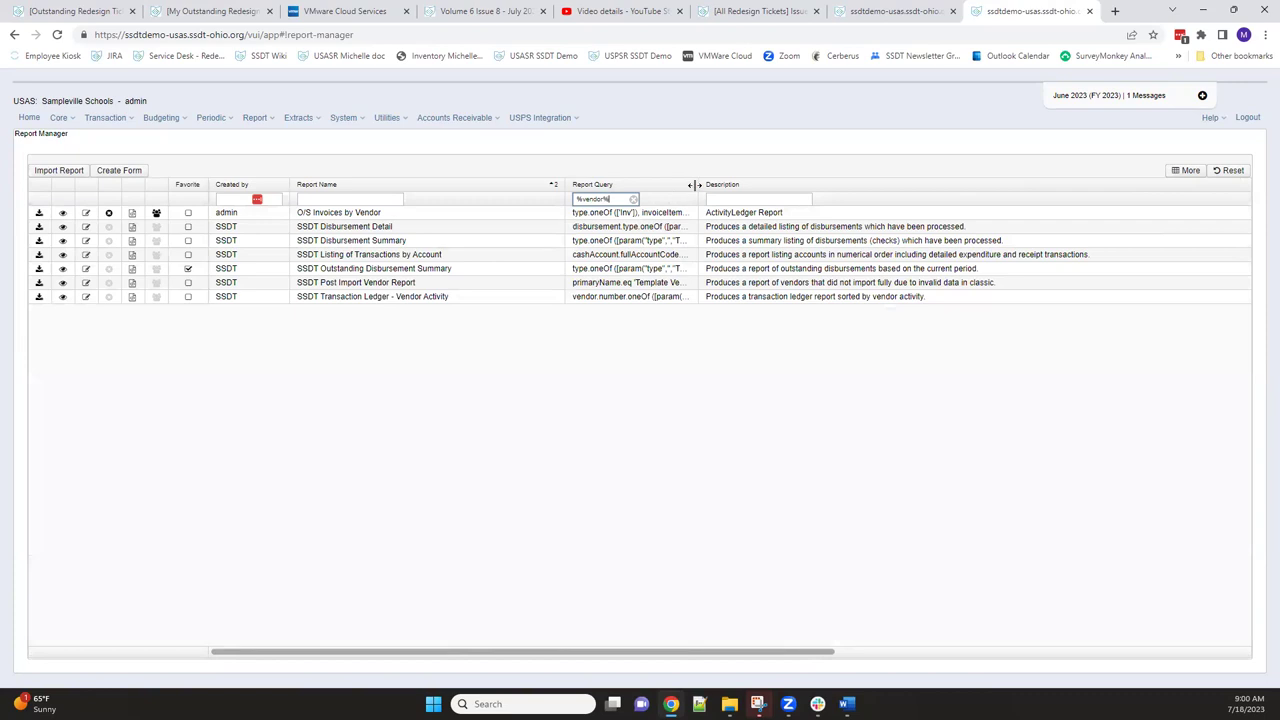
{"action": "left_click_drag", "start_coordinate": [698, 185], "coordinate": [926, 196]}
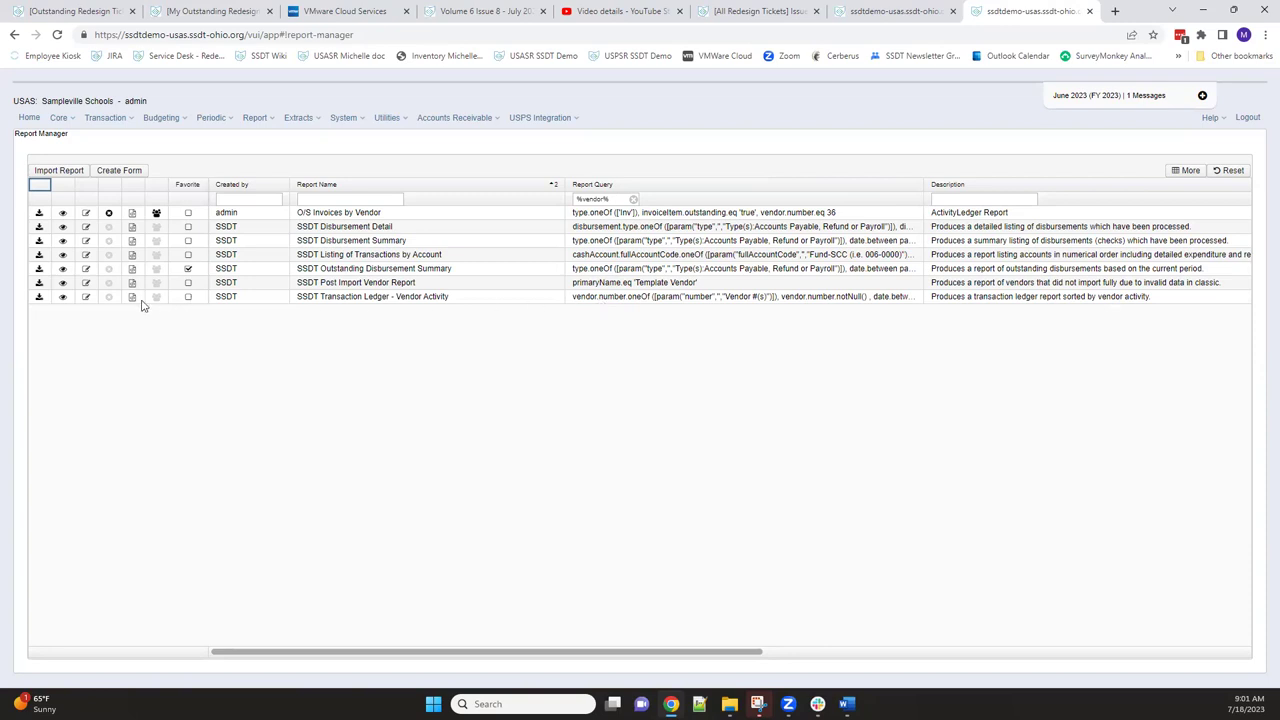
Step: Open the SSDT Transaction Ledger - Vendor Activity report and examine its query options and configured filters
{"action": "left_click", "coordinate": [62, 297]}
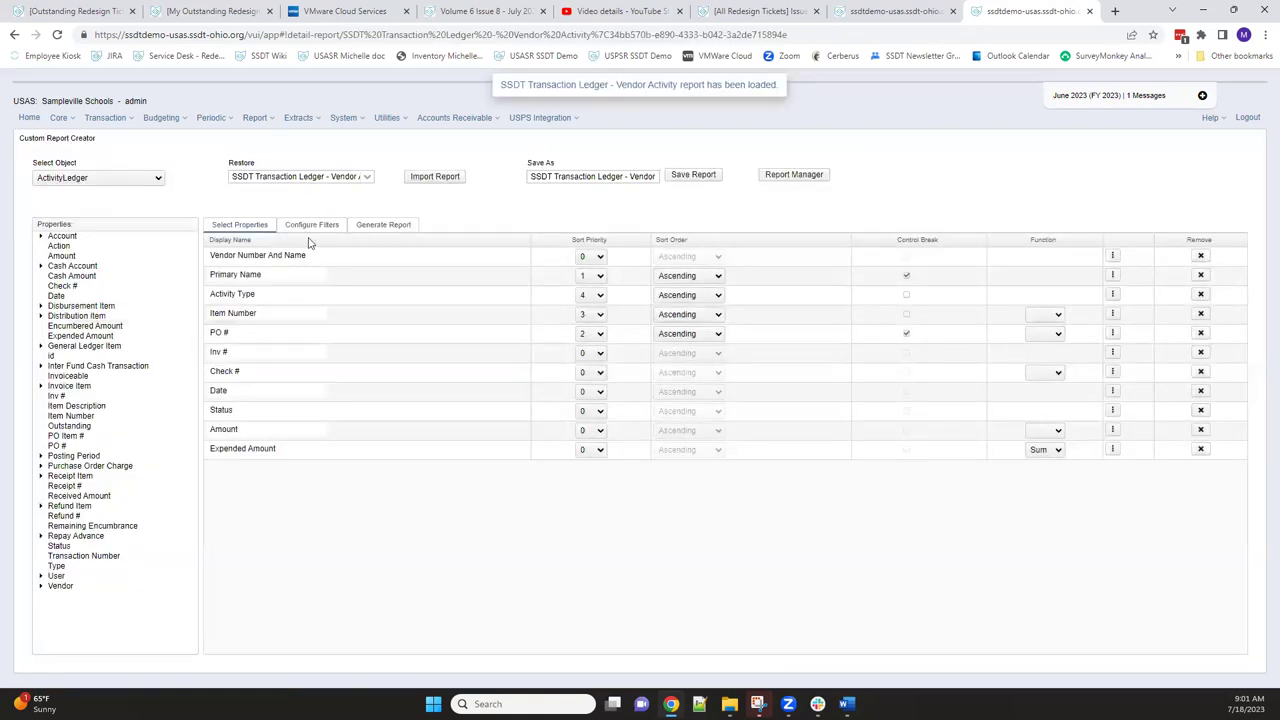
{"action": "left_click", "coordinate": [388, 225]}
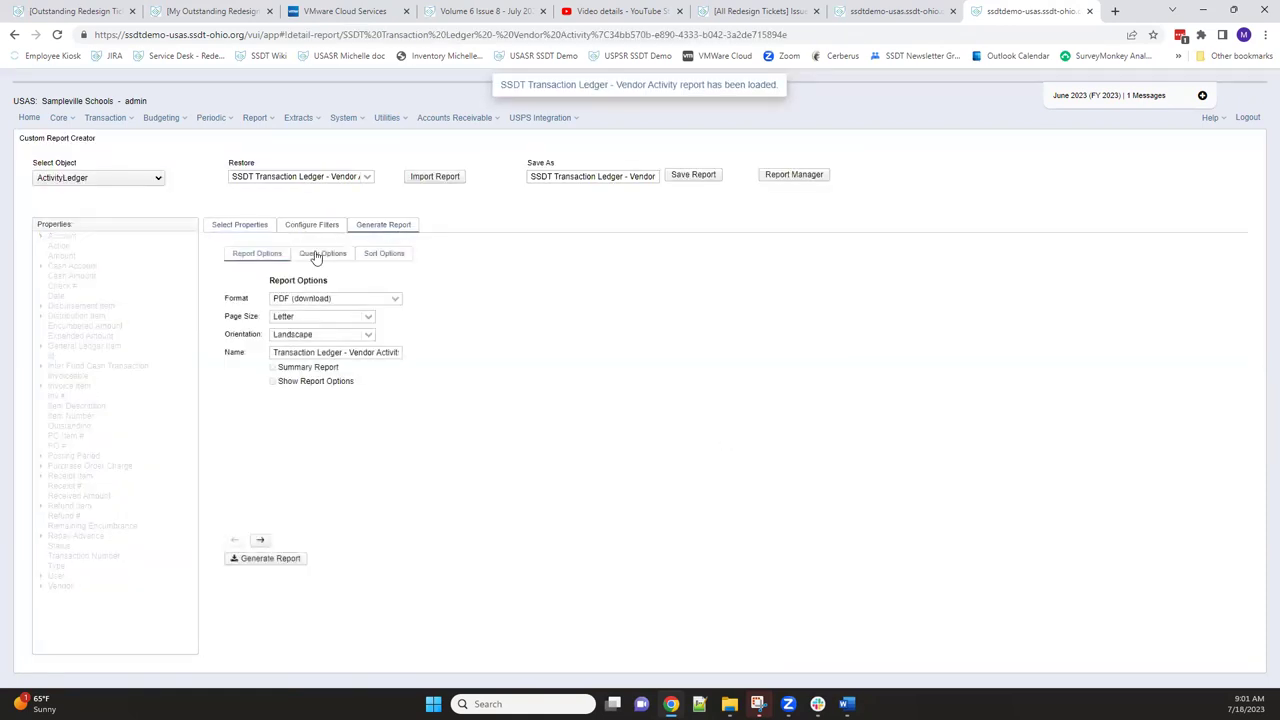
{"action": "left_click", "coordinate": [316, 255]}
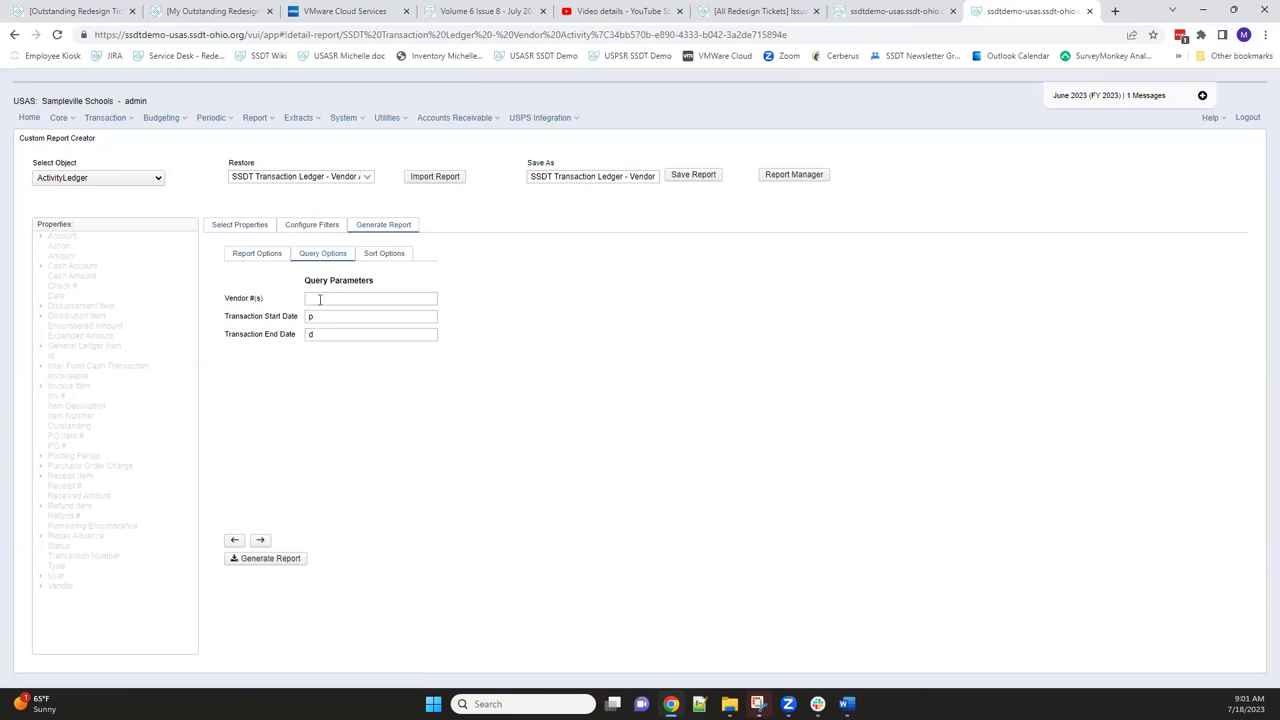
{"action": "left_click", "coordinate": [309, 227]}
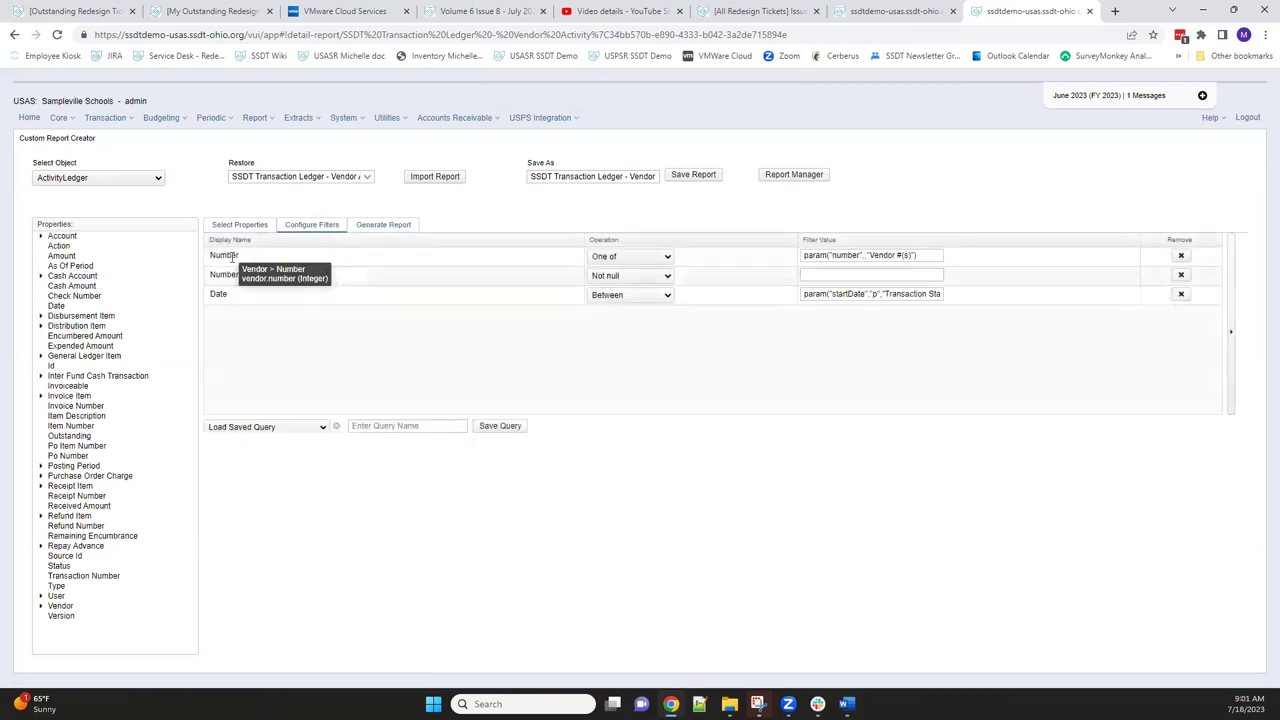
Step: Copy the vendor number parameter param("number",,"Vendor #(s)") into the O/S Invoices by Vendor report's Number filter value
{"action": "triple_click", "coordinate": [815, 257]}
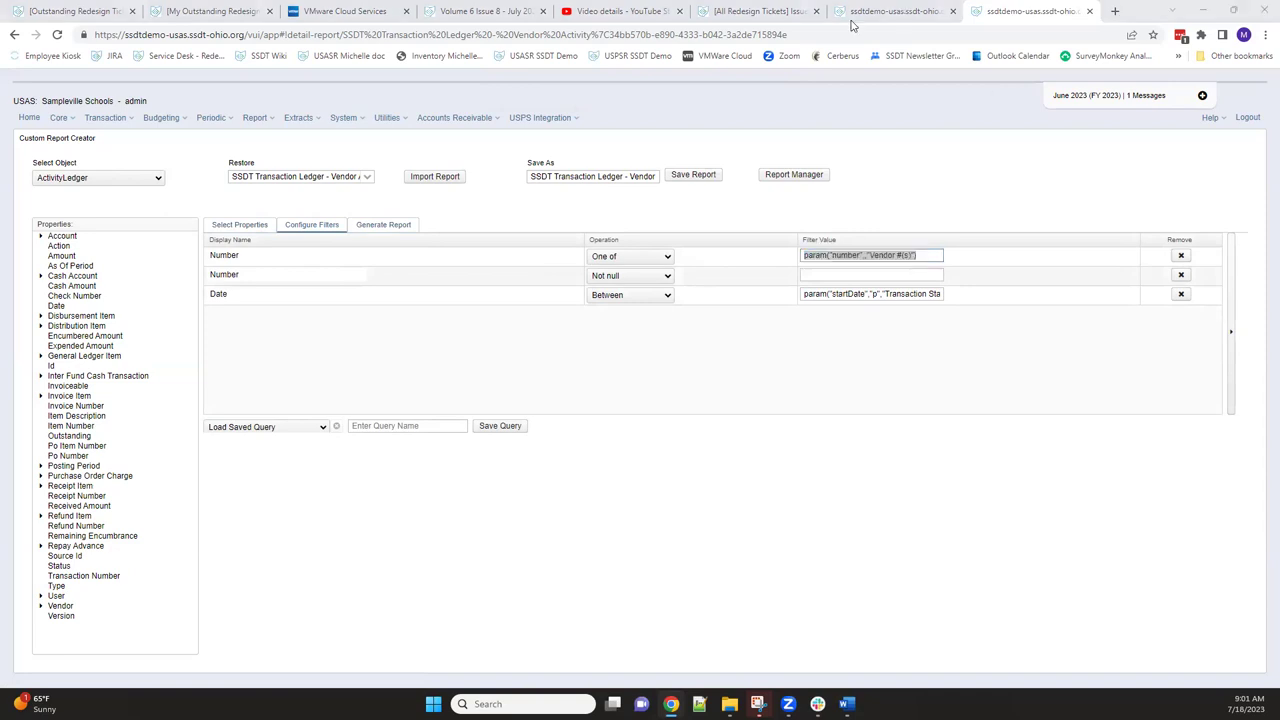
{"action": "left_click", "coordinate": [862, 12]}
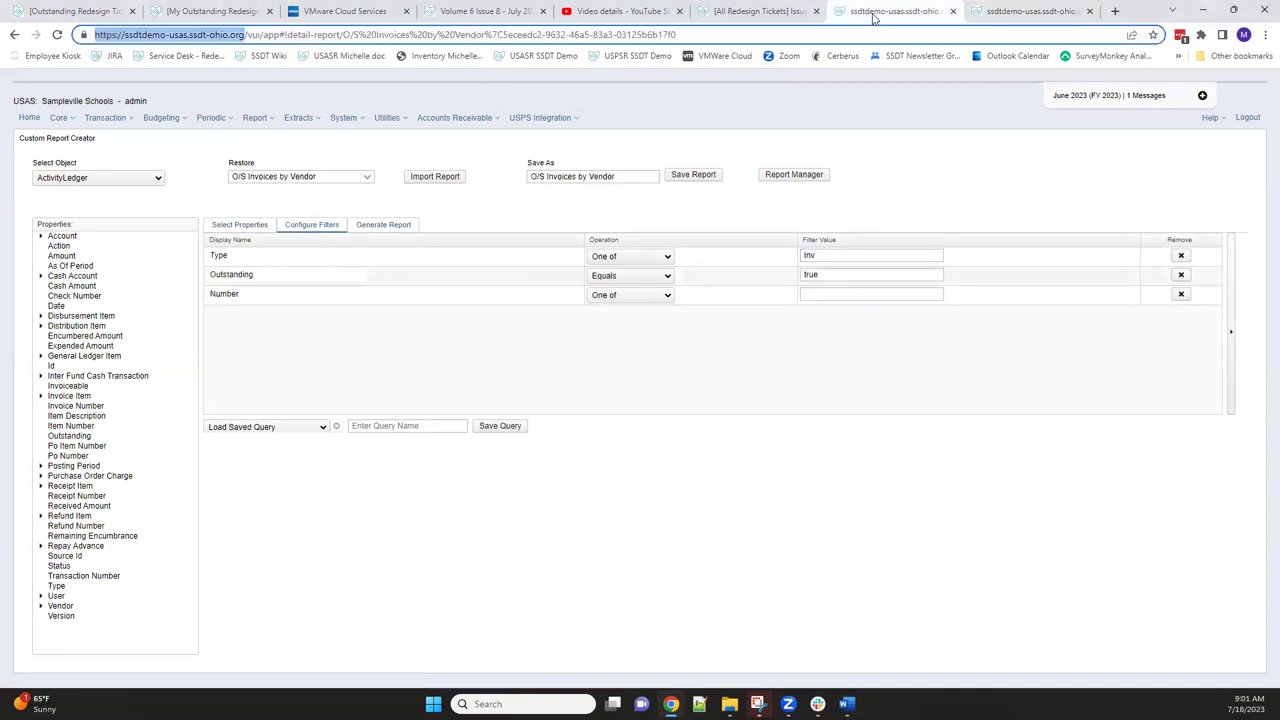
{"action": "left_click", "coordinate": [822, 293]}
{"action": "key", "text": "ctrl+v"}
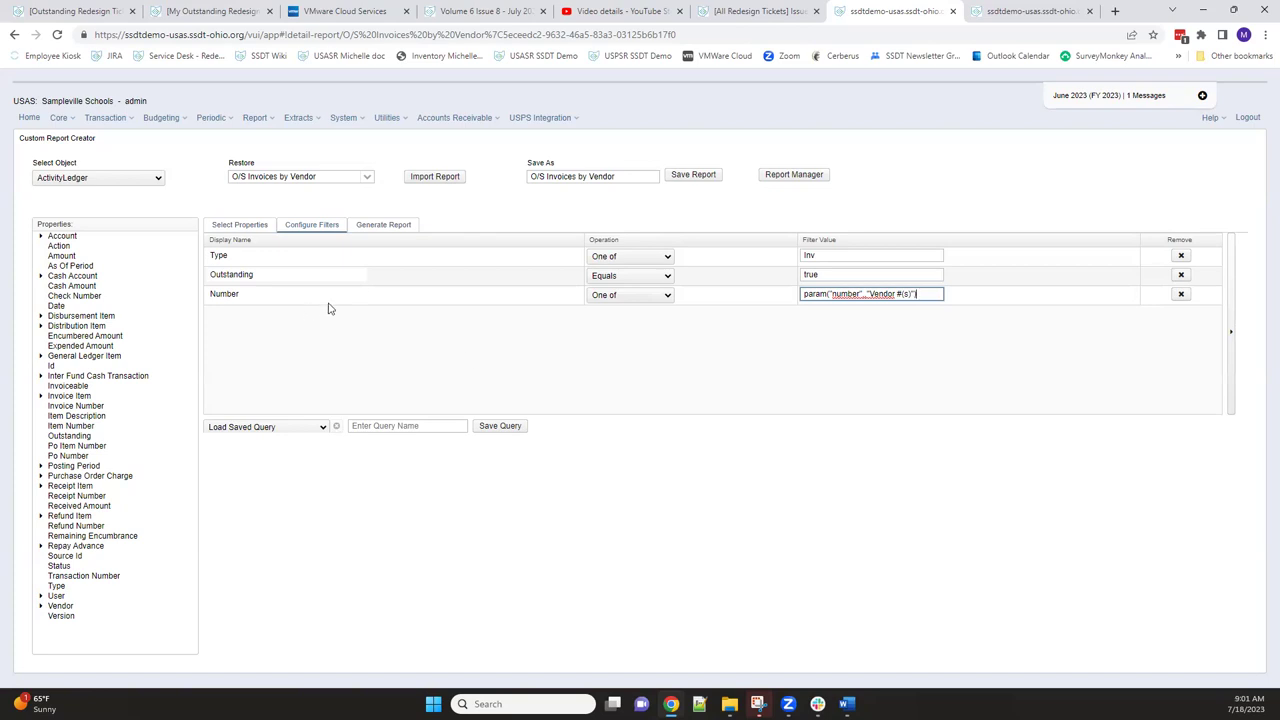
Step: Review the report's properties and filters, and set its name in the report options to O/S Invoices by Vendor
{"action": "left_click", "coordinate": [243, 226]}
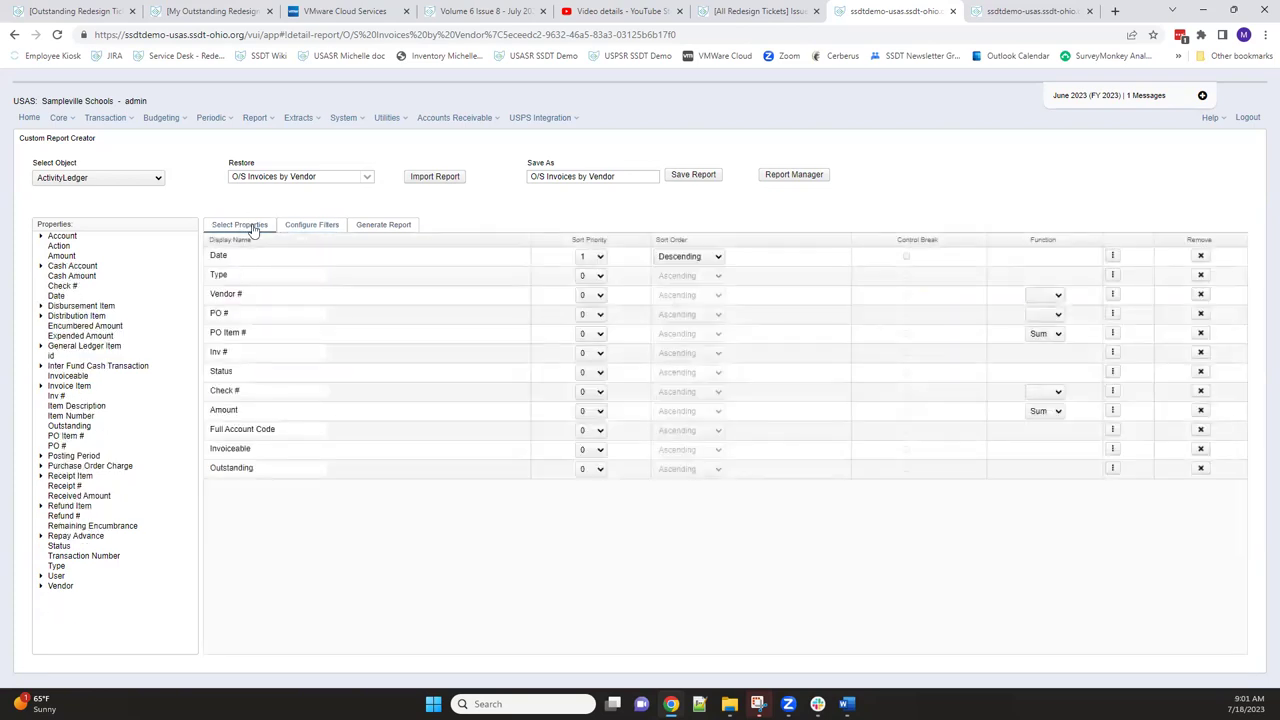
{"action": "left_click", "coordinate": [313, 227]}
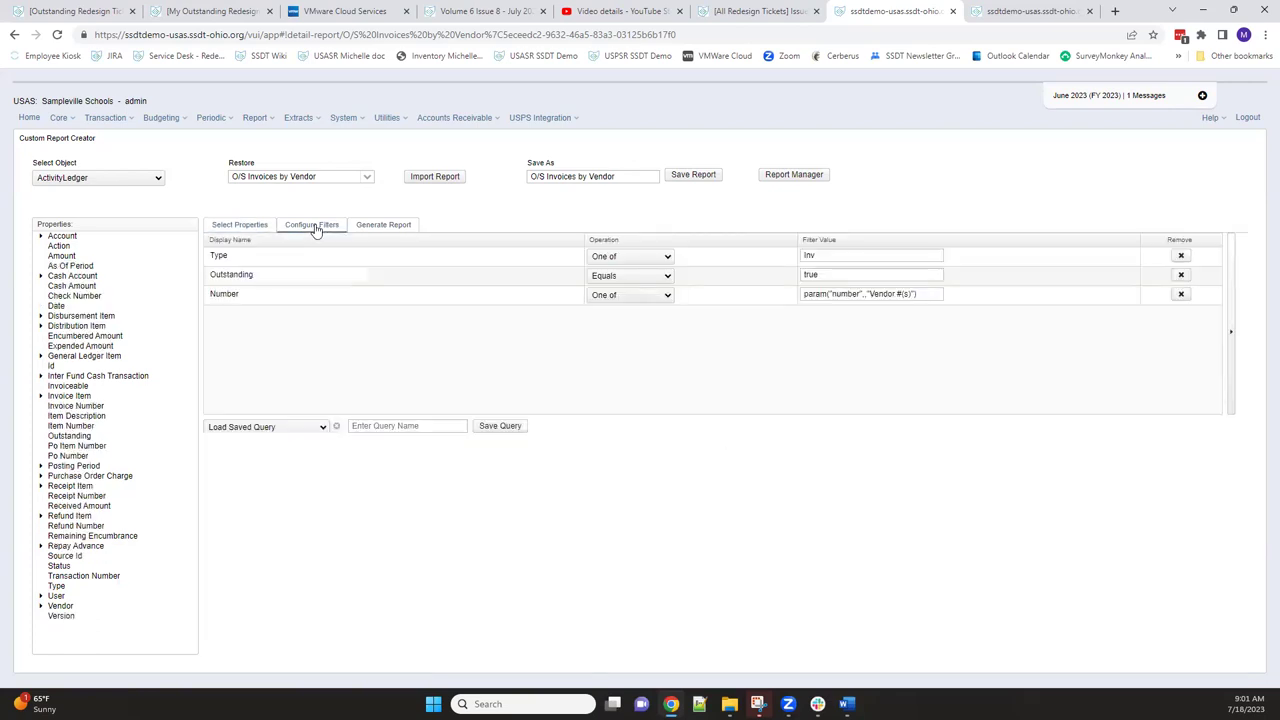
{"action": "left_click", "coordinate": [398, 228]}
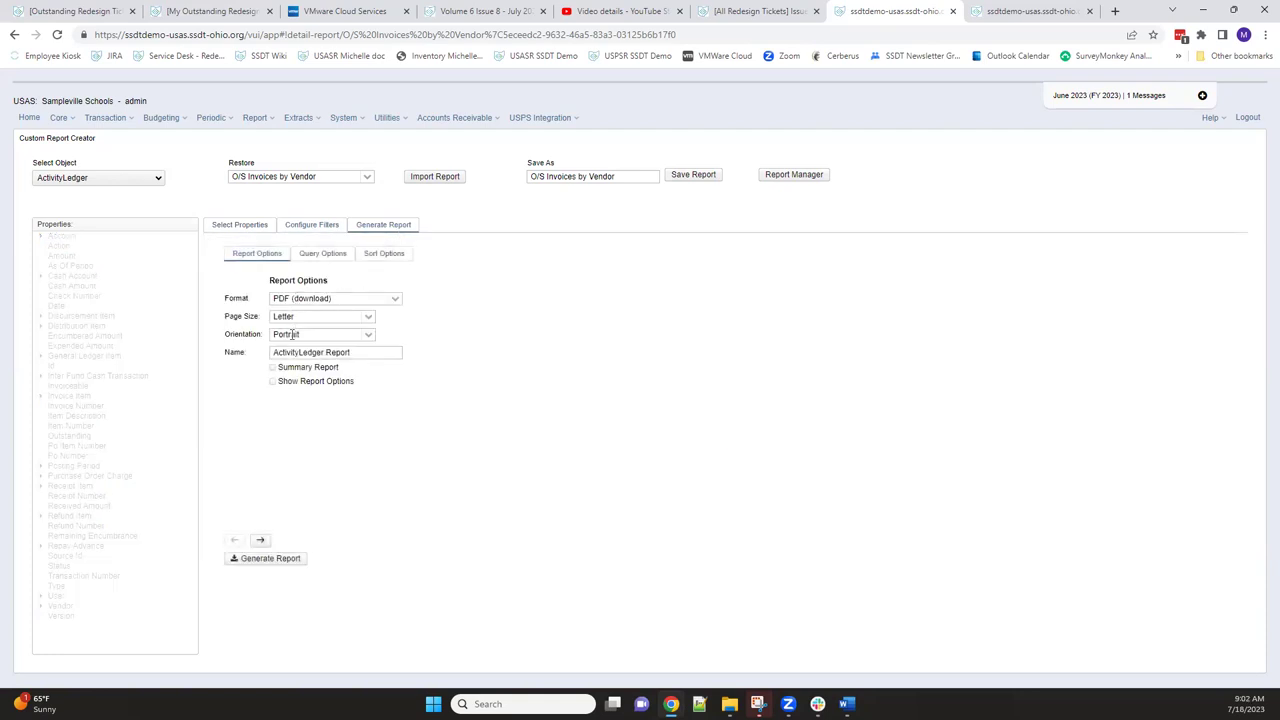
{"action": "left_click", "coordinate": [357, 353]}
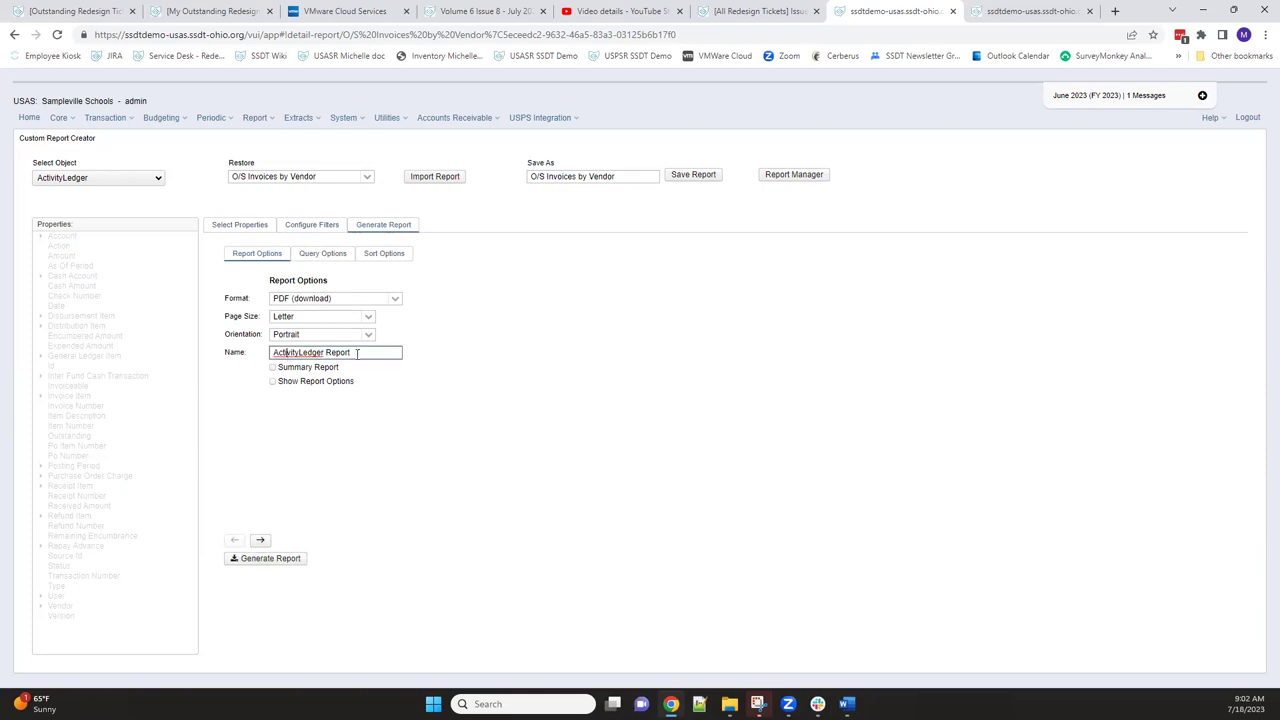
{"action": "left_click_drag", "start_coordinate": [357, 353], "coordinate": [263, 354]}
{"action": "type", "text": "O/S Invoices by Vendor"}
Step: Enter 9415 as the Vendor #(s) query parameter for the report
{"action": "left_click", "coordinate": [323, 256]}
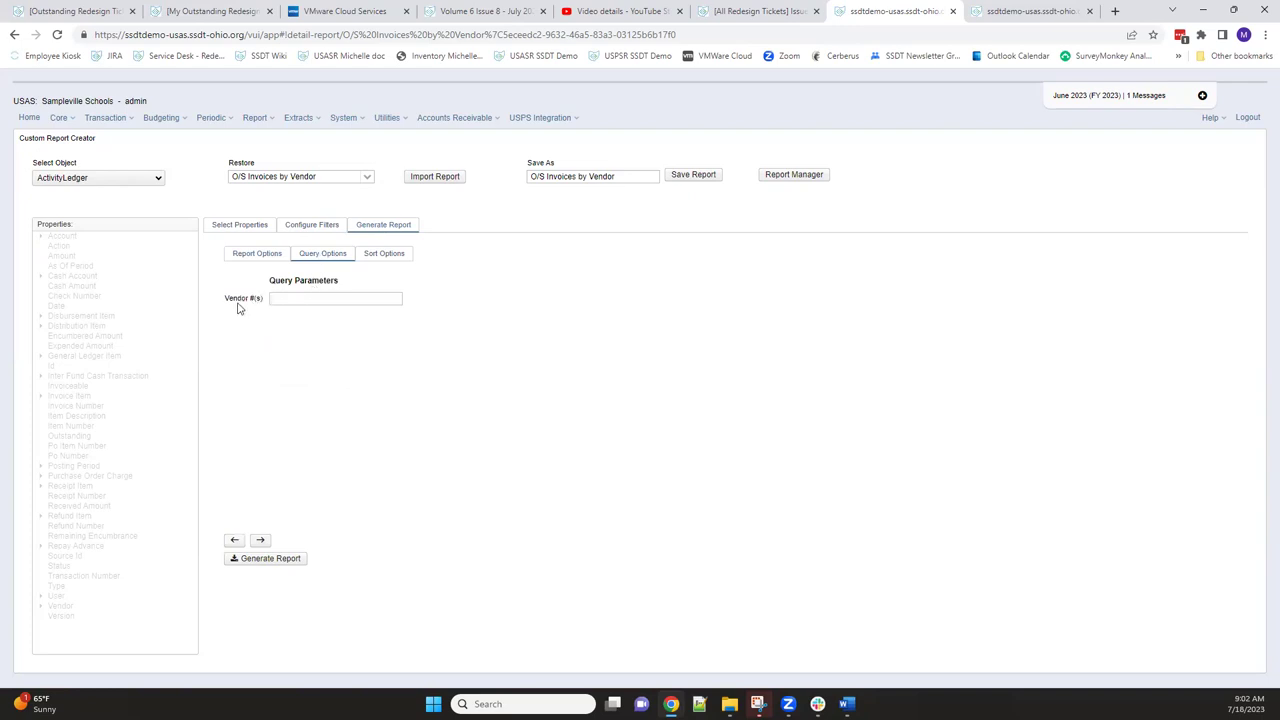
{"action": "left_click", "coordinate": [295, 298]}
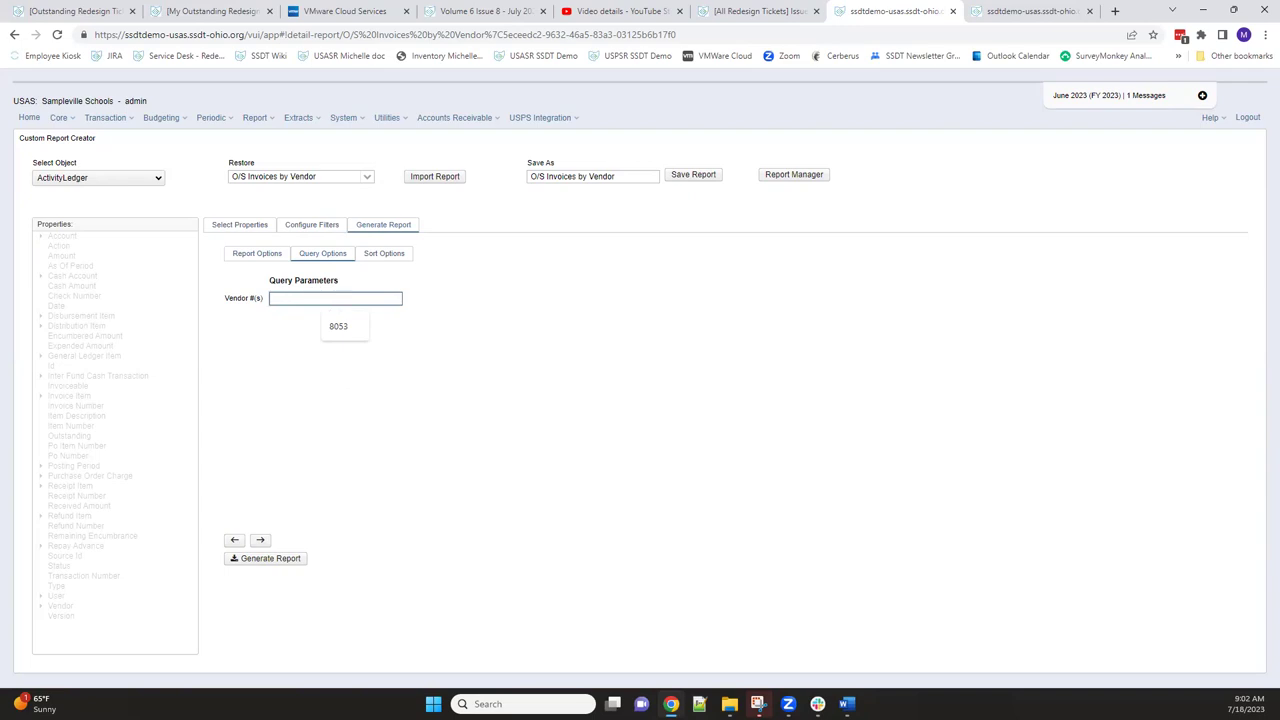
{"action": "type", "text": "9415"}
Step: Replace the Date sort with ascending Vendor # followed by Inv #, and enable a control break on Vendor #
{"action": "left_click", "coordinate": [389, 258]}
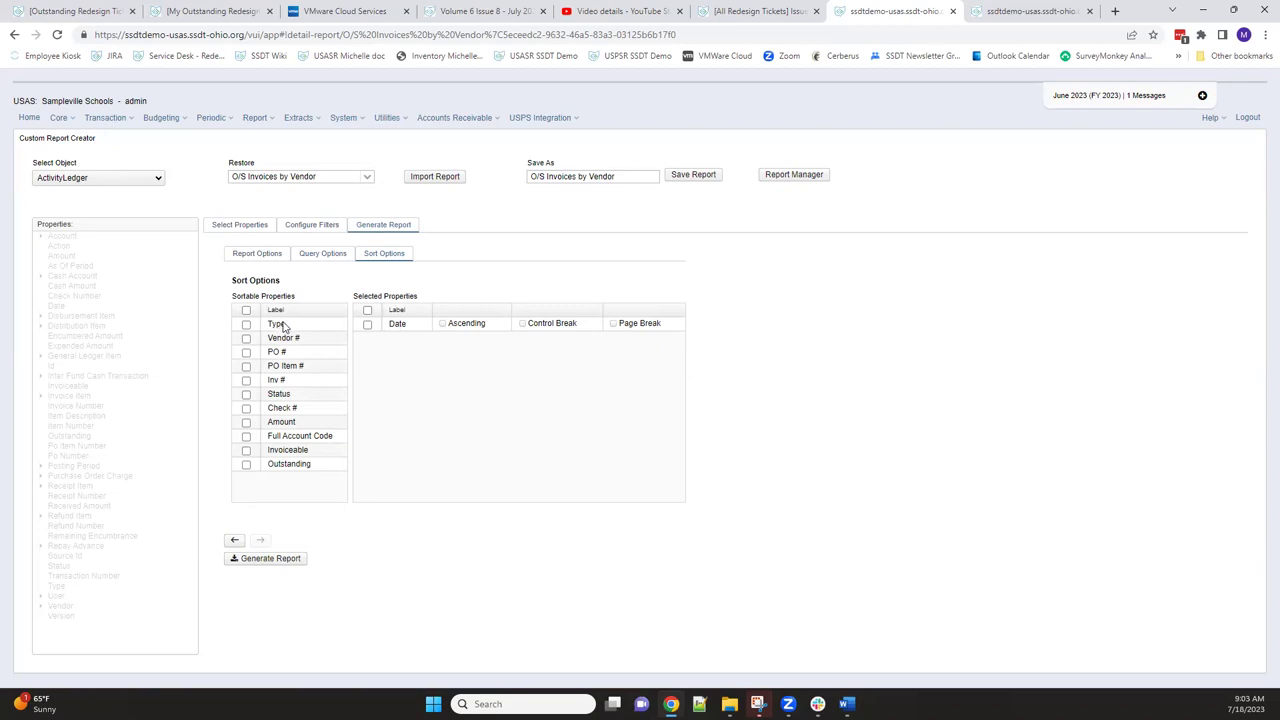
{"action": "left_click_drag", "start_coordinate": [282, 325], "coordinate": [418, 353]}
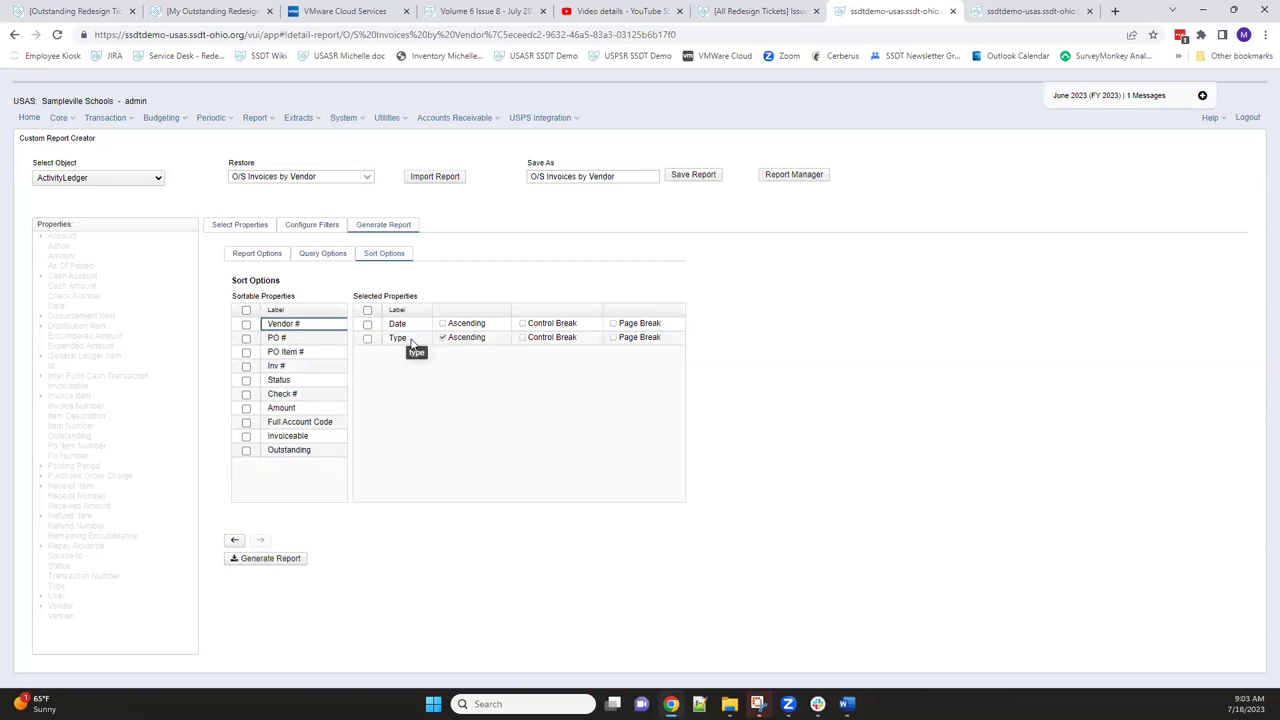
{"action": "left_click_drag", "start_coordinate": [415, 341], "coordinate": [278, 468]}
{"action": "left_click_drag", "start_coordinate": [270, 367], "coordinate": [460, 362]}
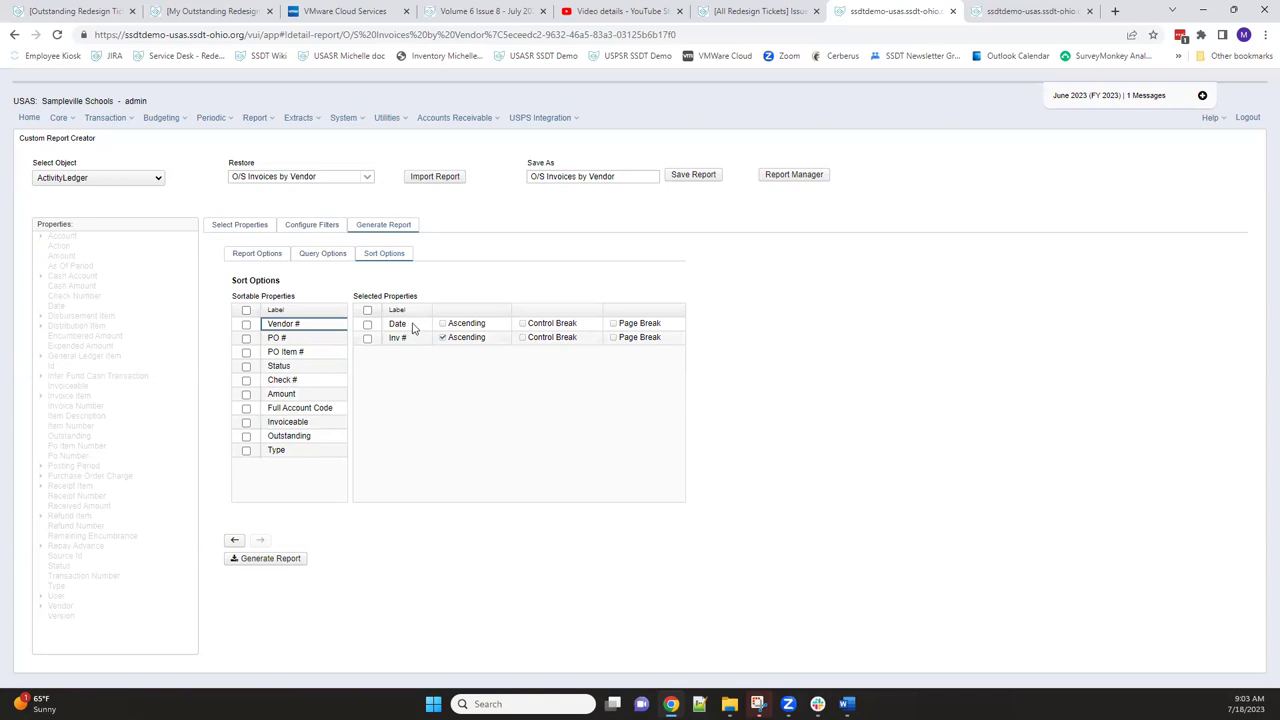
{"action": "left_click", "coordinate": [412, 328]}
{"action": "left_click_drag", "start_coordinate": [412, 328], "coordinate": [279, 468]}
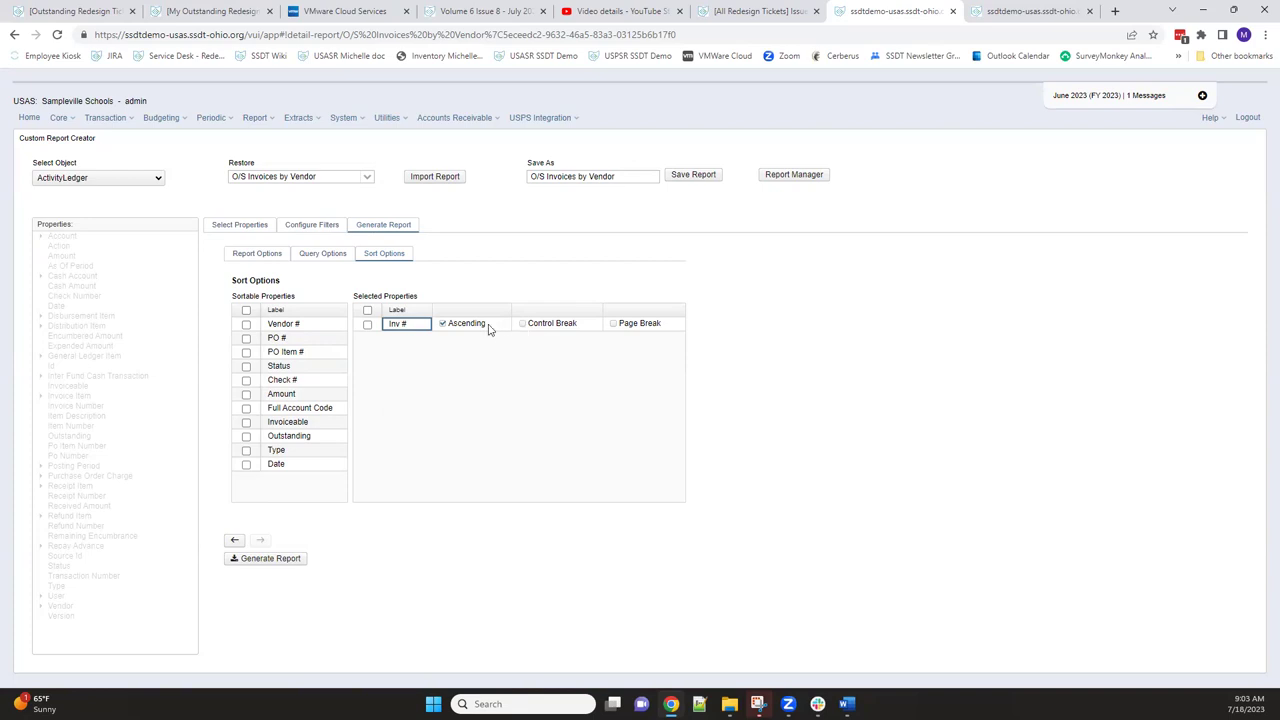
{"action": "left_click_drag", "start_coordinate": [282, 328], "coordinate": [418, 319]}
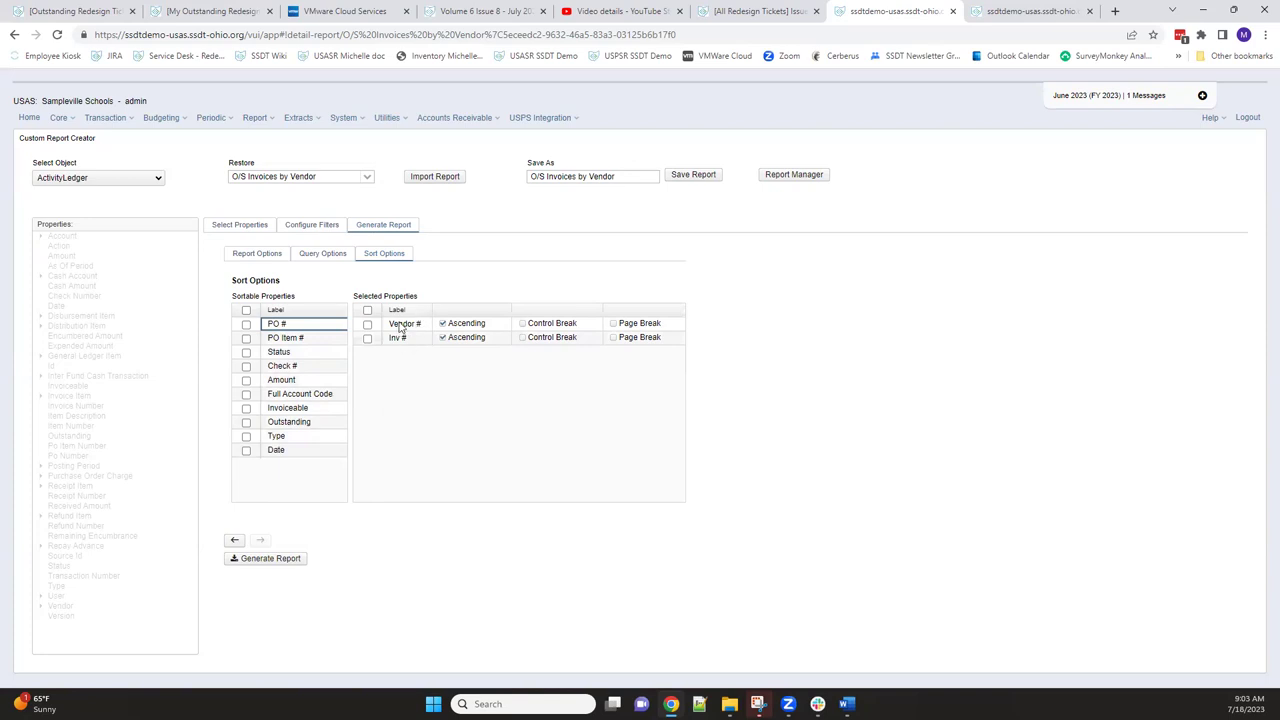
{"action": "left_click", "coordinate": [522, 324]}
Step: Generate the O/S Invoices by Vendor report and save the PDF file under the suggested name
{"action": "left_click", "coordinate": [270, 558]}
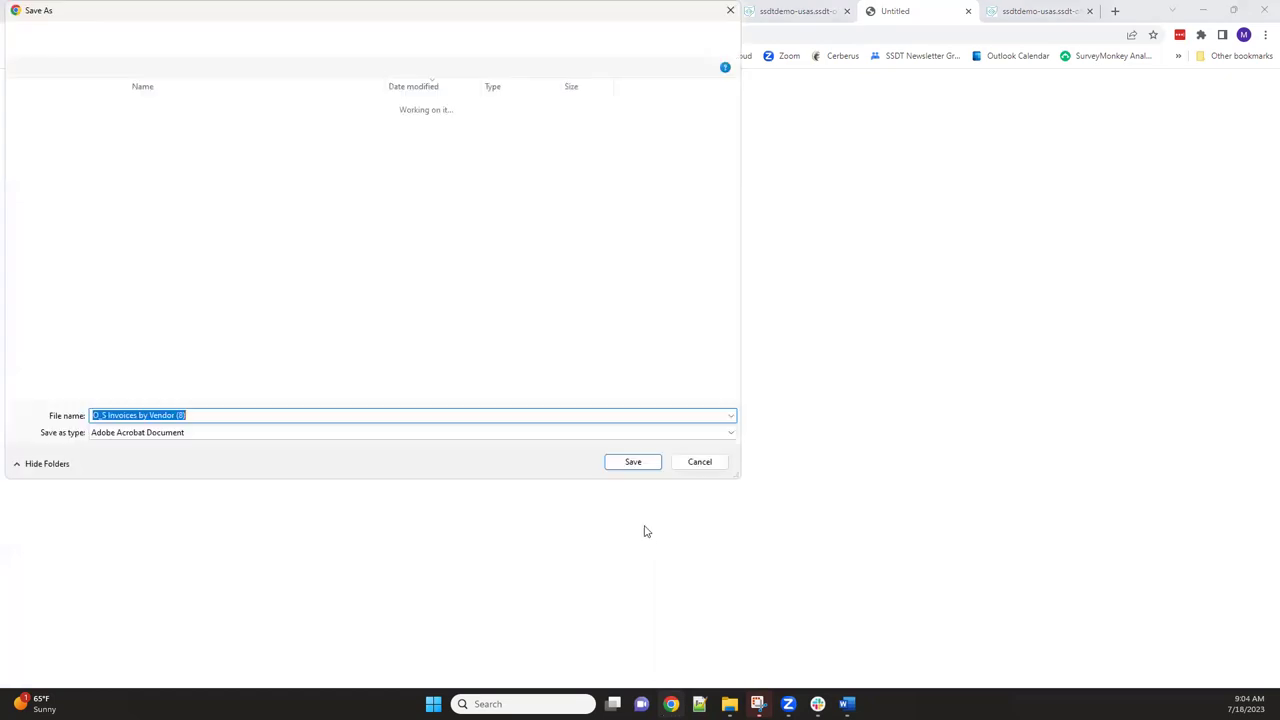
{"action": "left_click", "coordinate": [633, 463]}
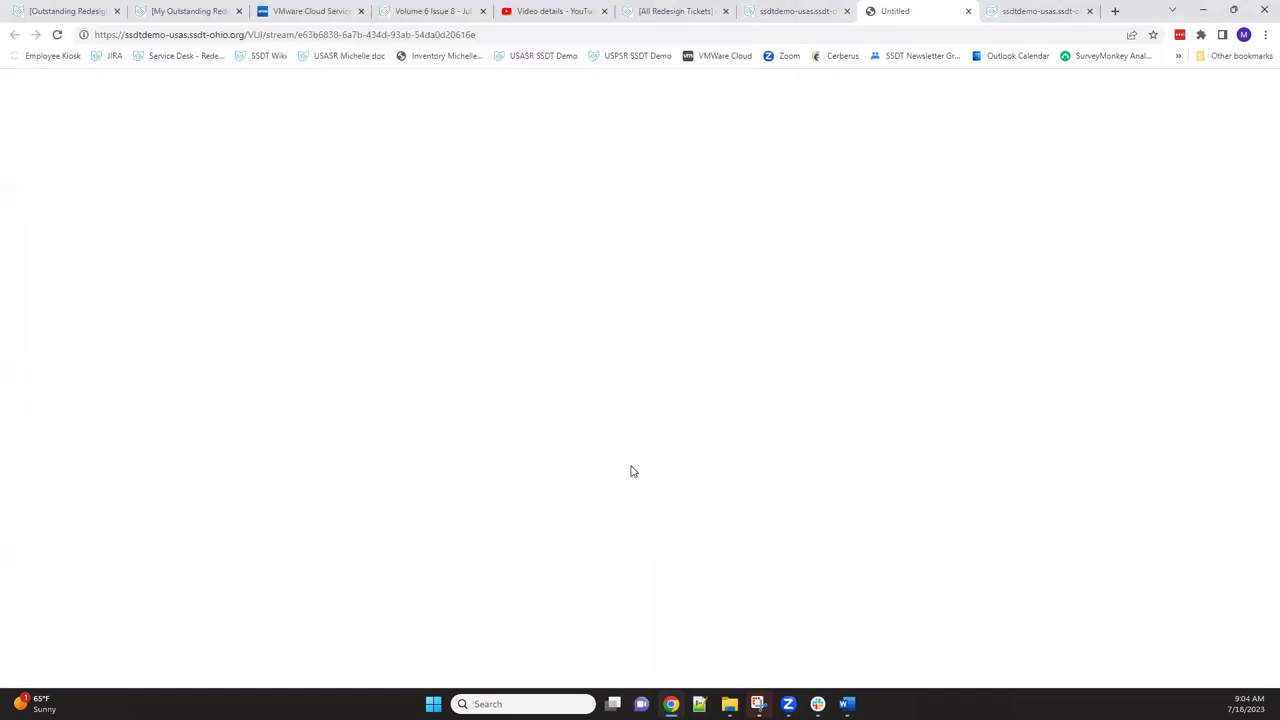
Step: Open the saved O/S Invoices by Vendor PDF to review it, and return to the report creator
{"action": "left_click", "coordinate": [97, 676]}
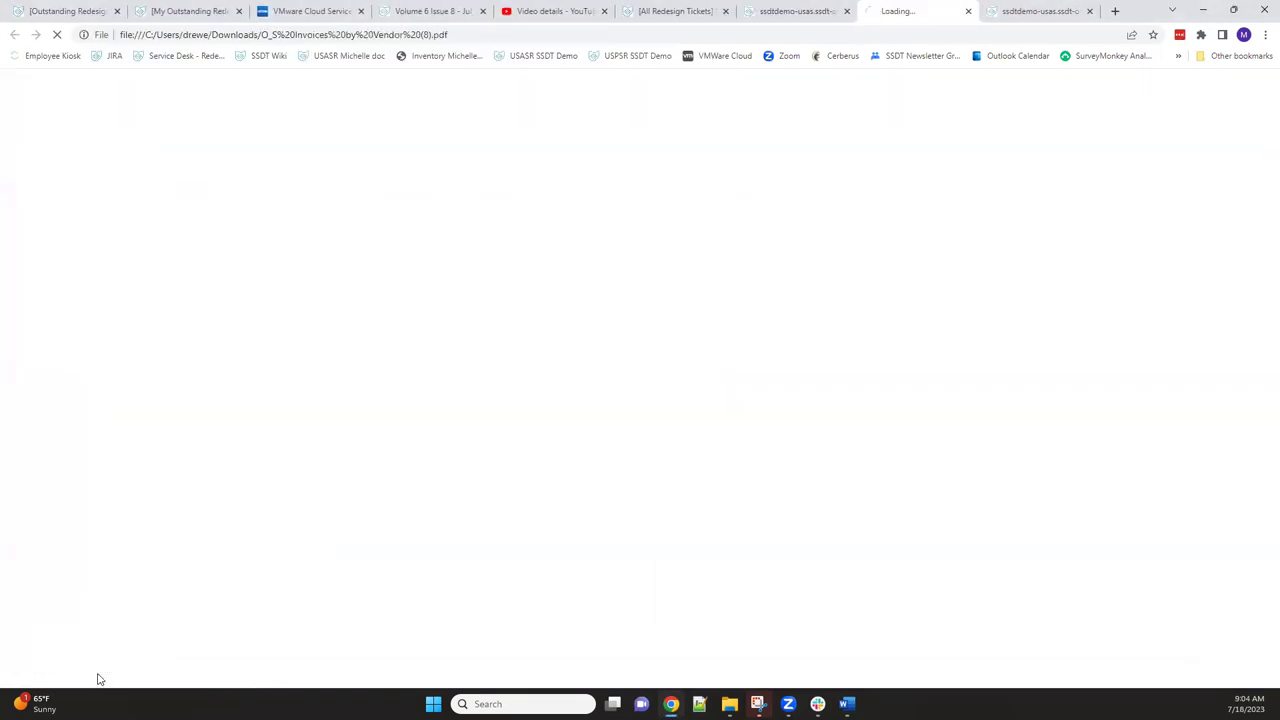
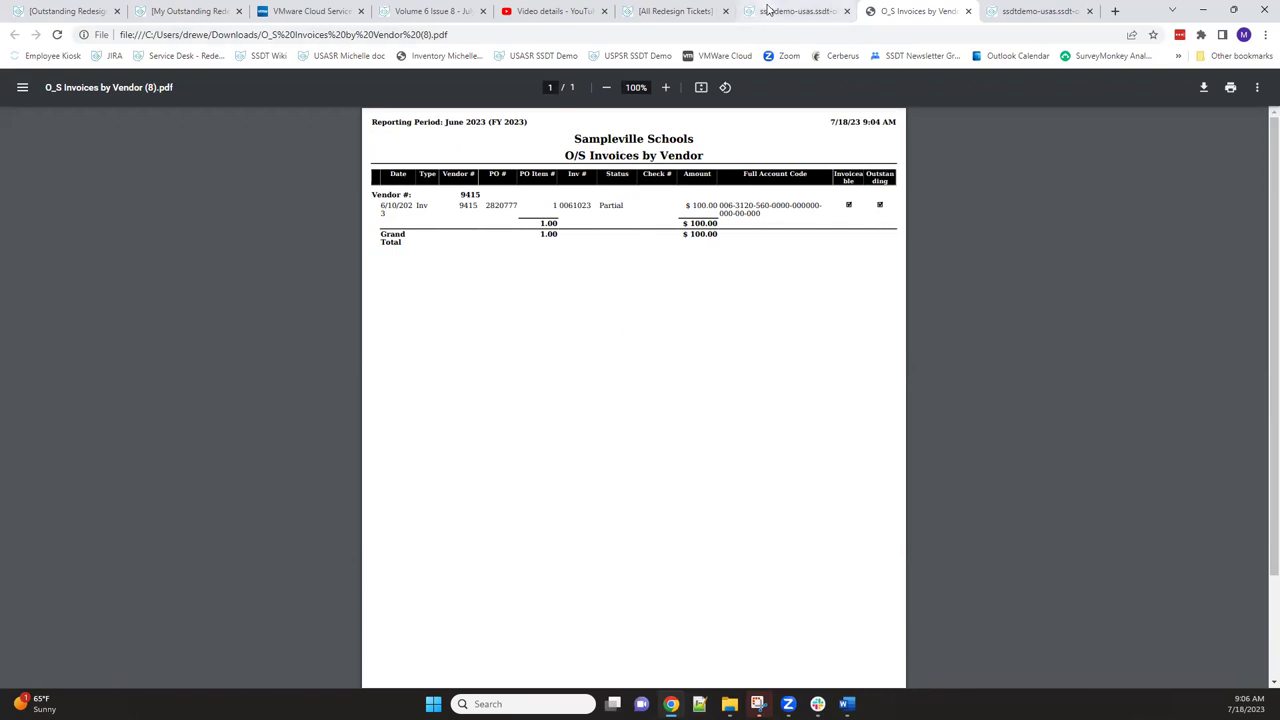
{"action": "left_click", "coordinate": [769, 10]}
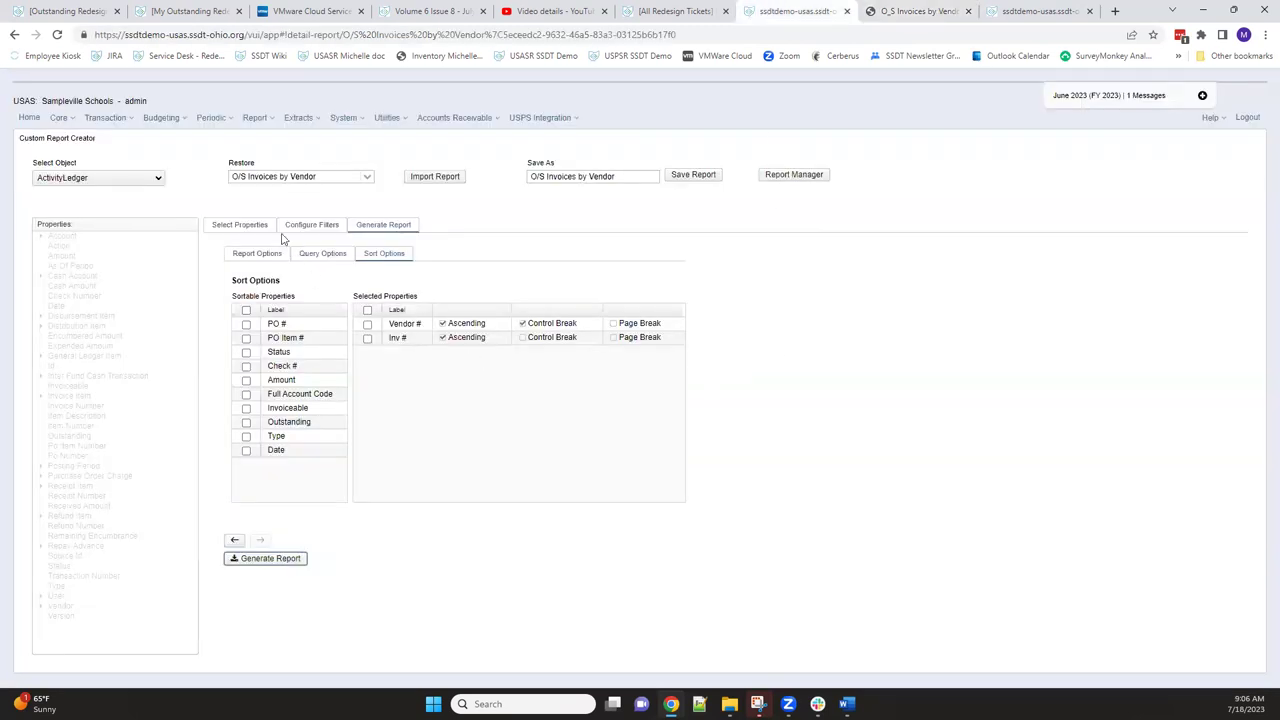
Step: Remove the Type, Check #, Invoiceable and Outstanding properties from the report
{"action": "left_click", "coordinate": [237, 228]}
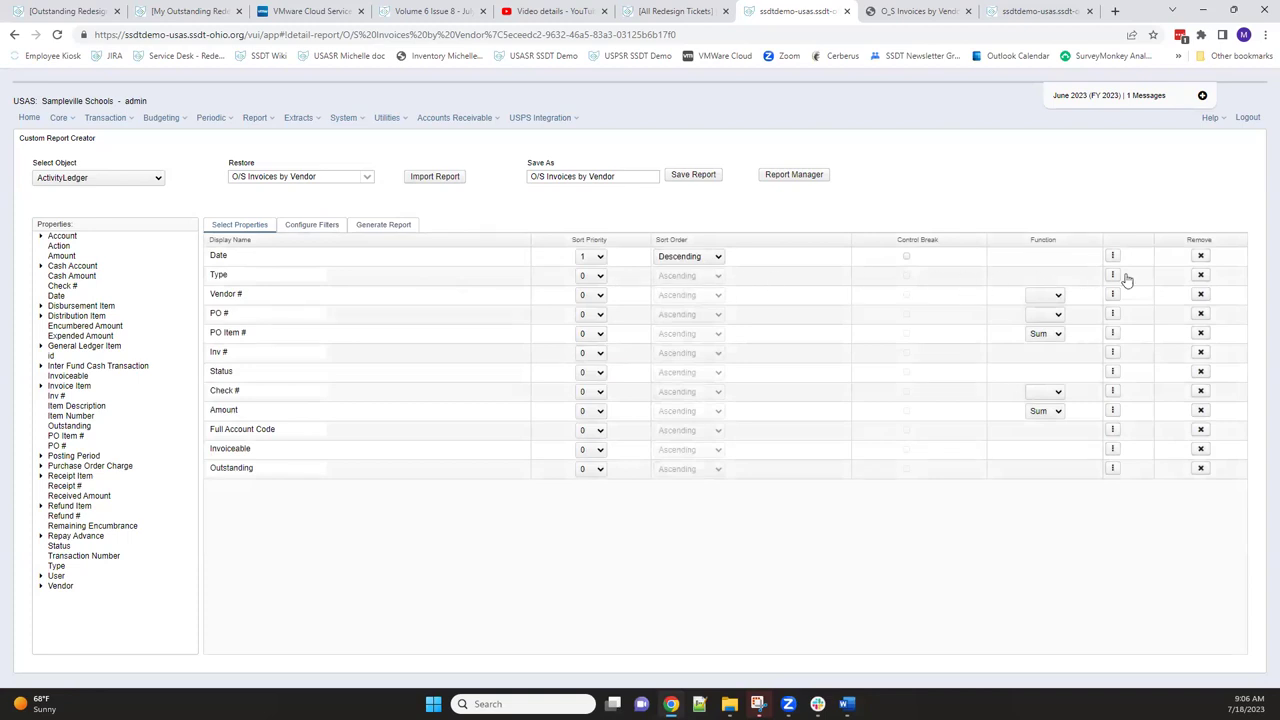
{"action": "left_click", "coordinate": [1201, 276]}
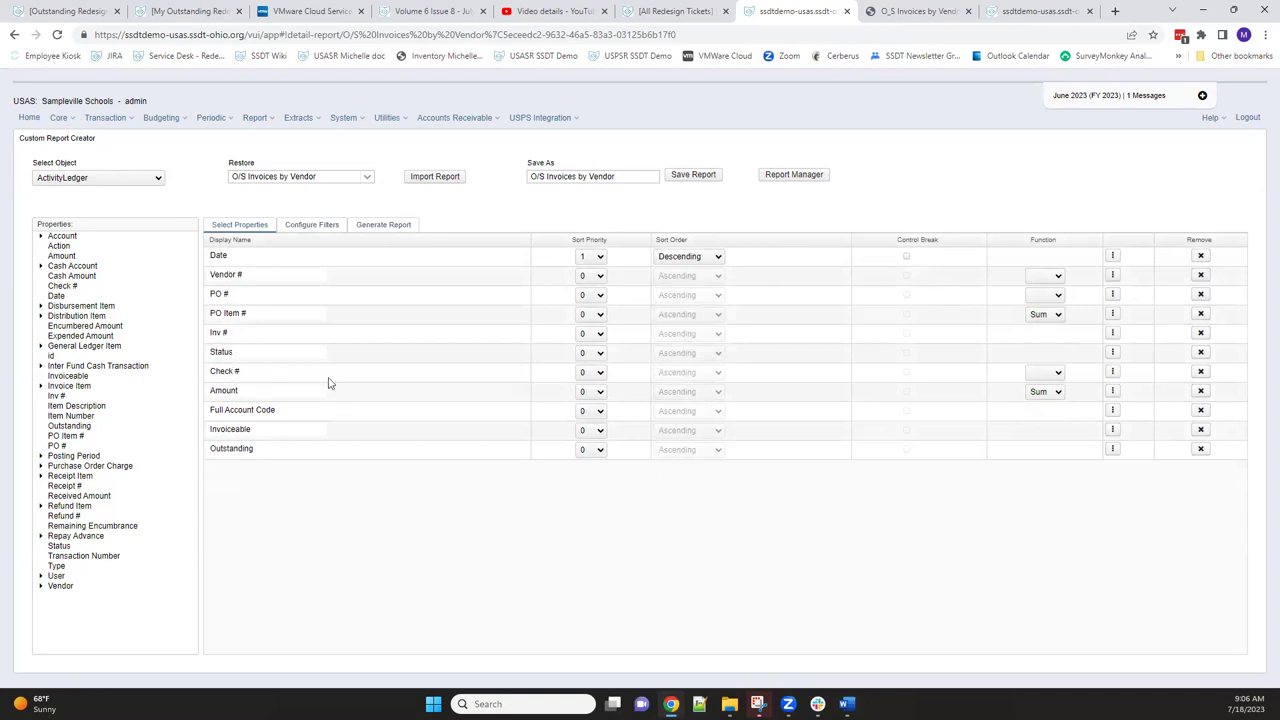
{"action": "left_click", "coordinate": [1200, 371]}
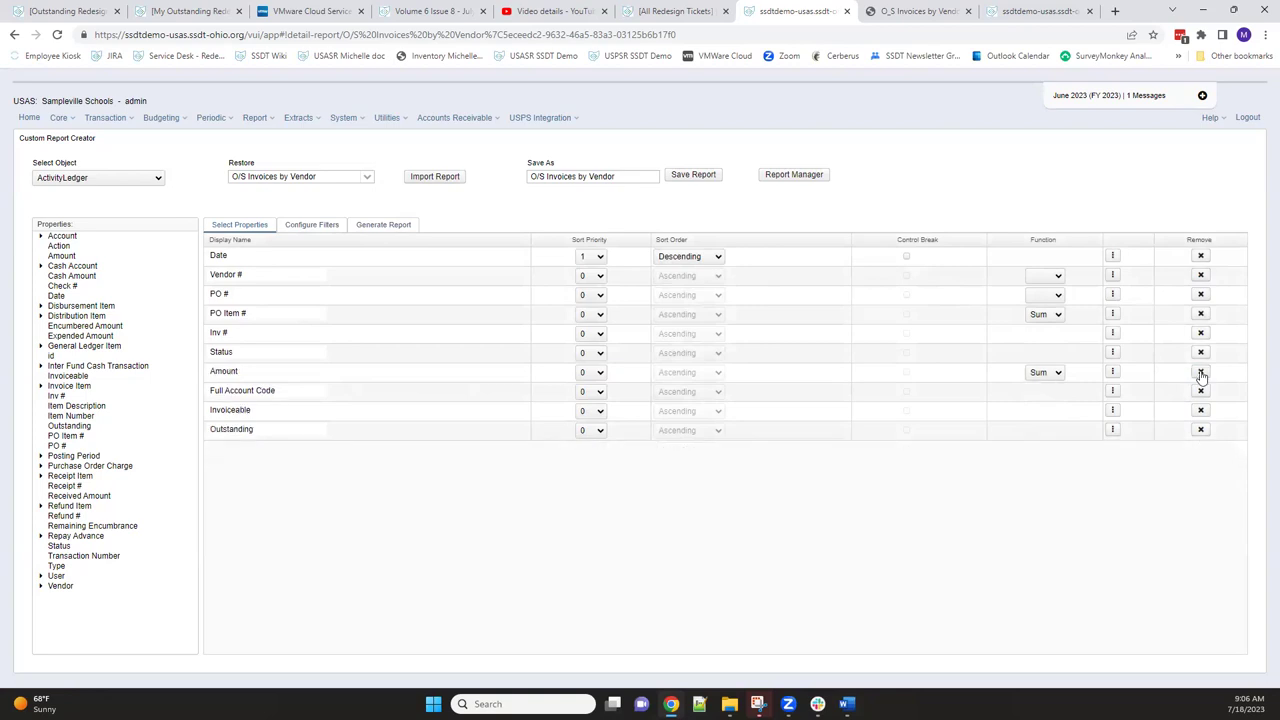
{"action": "left_click", "coordinate": [1201, 411]}
{"action": "left_click", "coordinate": [1201, 410]}
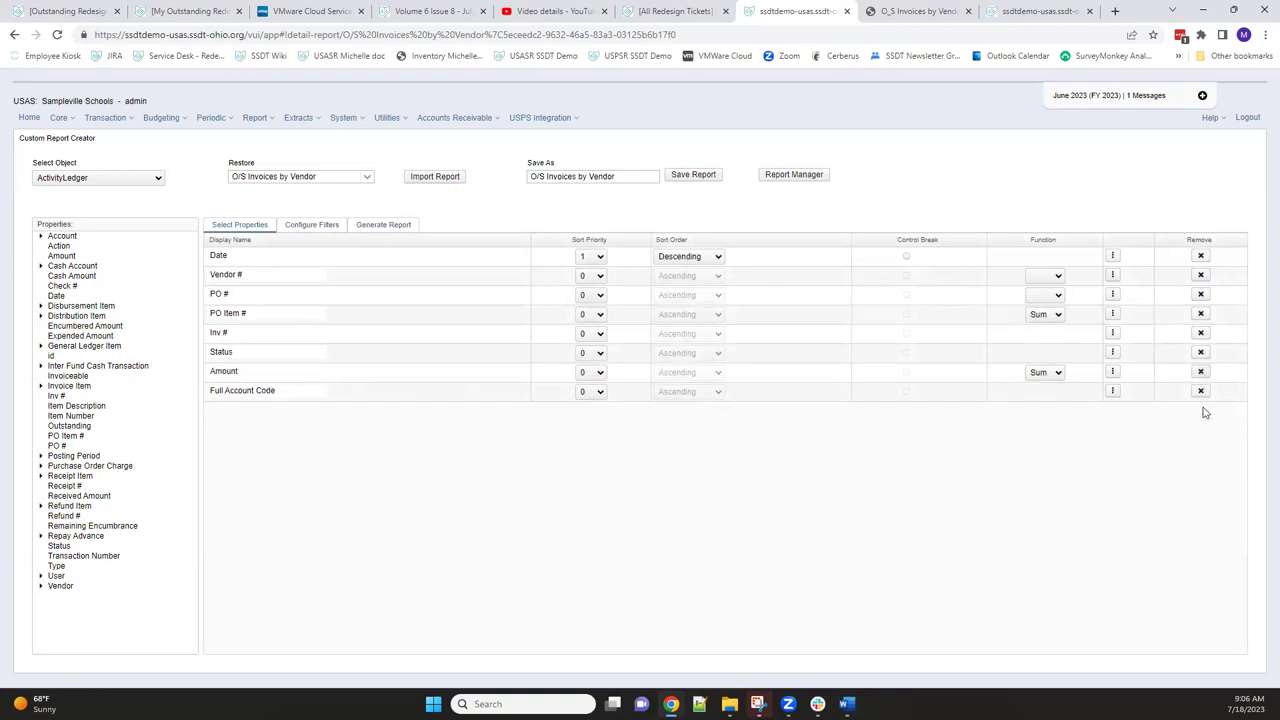
Step: Generate the report with the Vendor #(s) parameter left blank, and open the PDF saved under the suggested name
{"action": "left_click", "coordinate": [390, 226]}
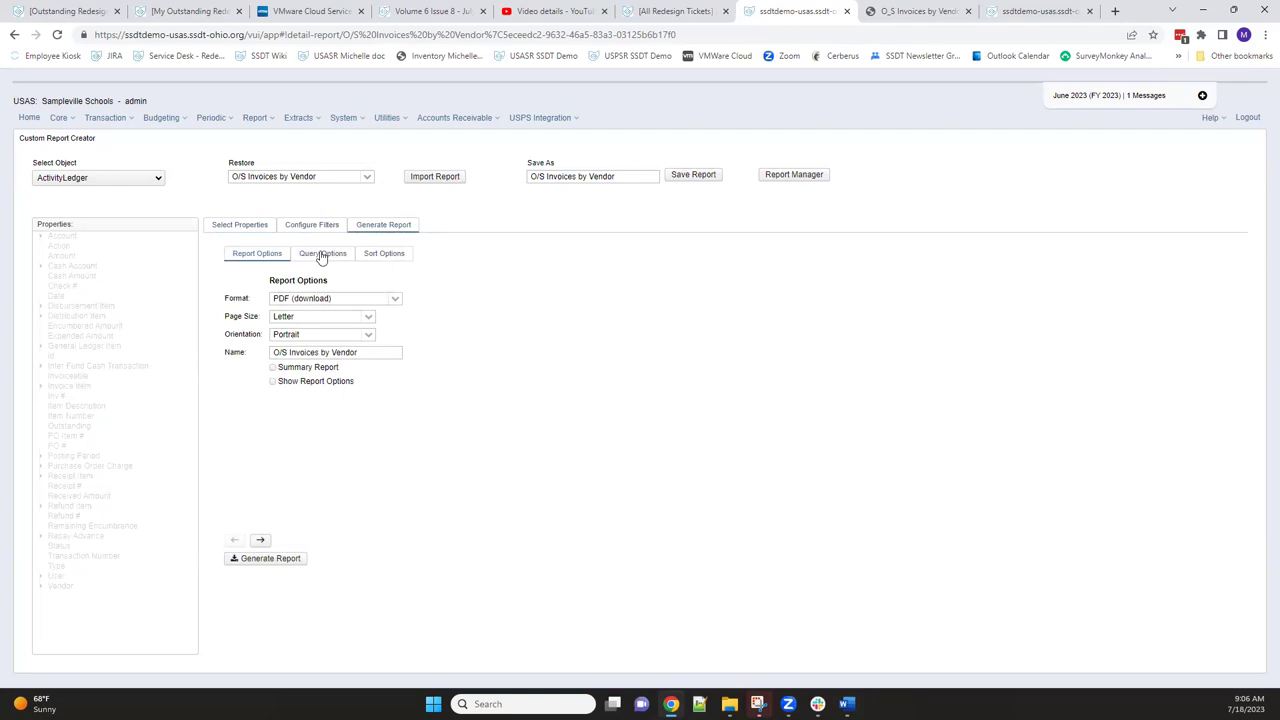
{"action": "left_click", "coordinate": [322, 255]}
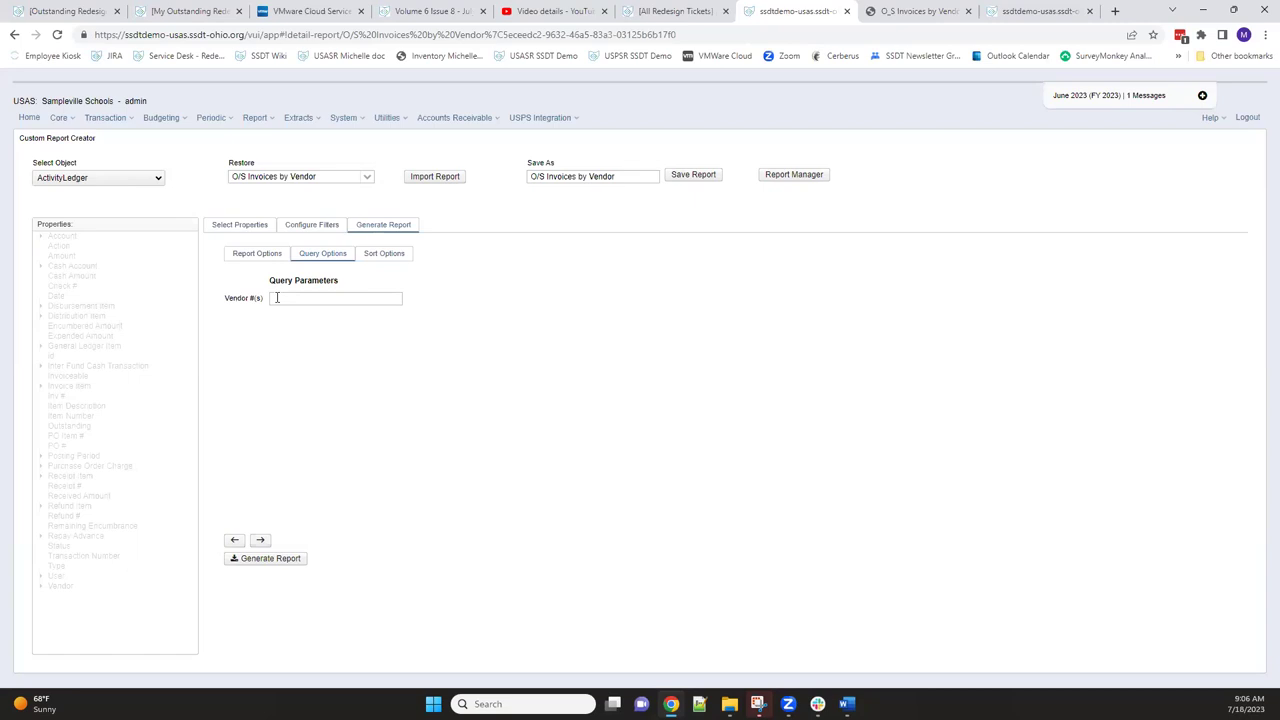
{"action": "left_click", "coordinate": [279, 562]}
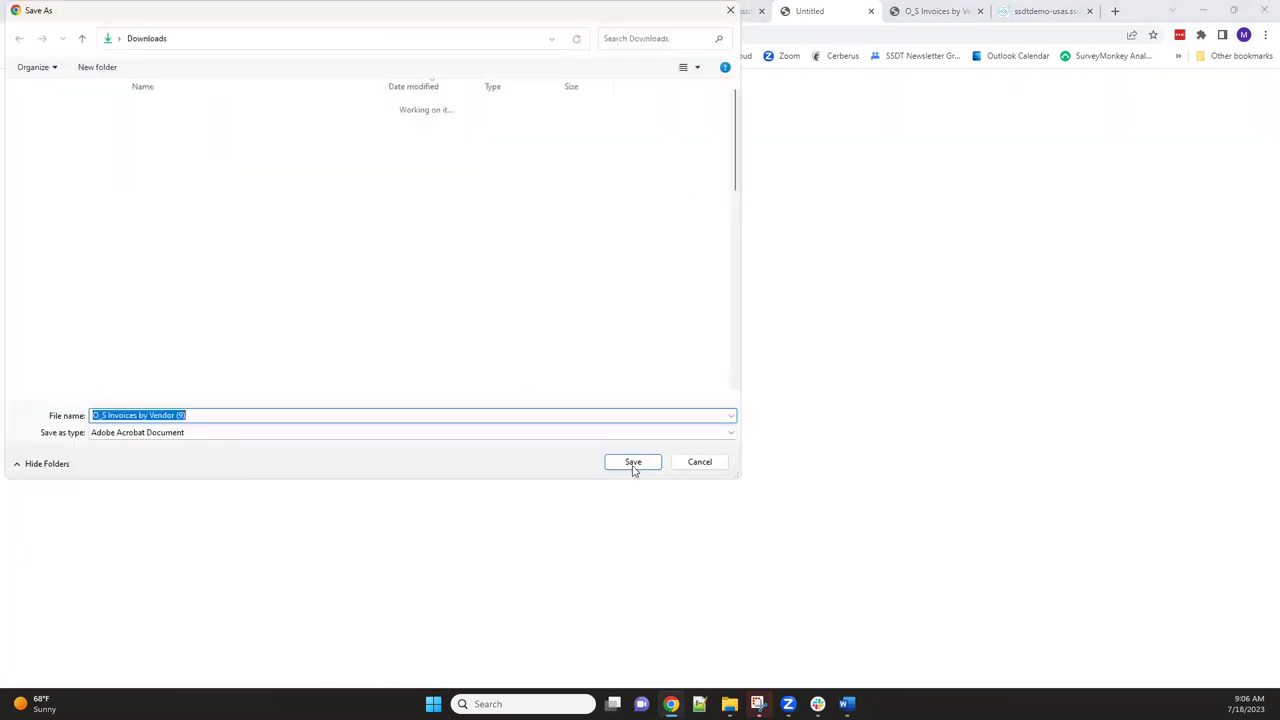
{"action": "left_click", "coordinate": [632, 463]}
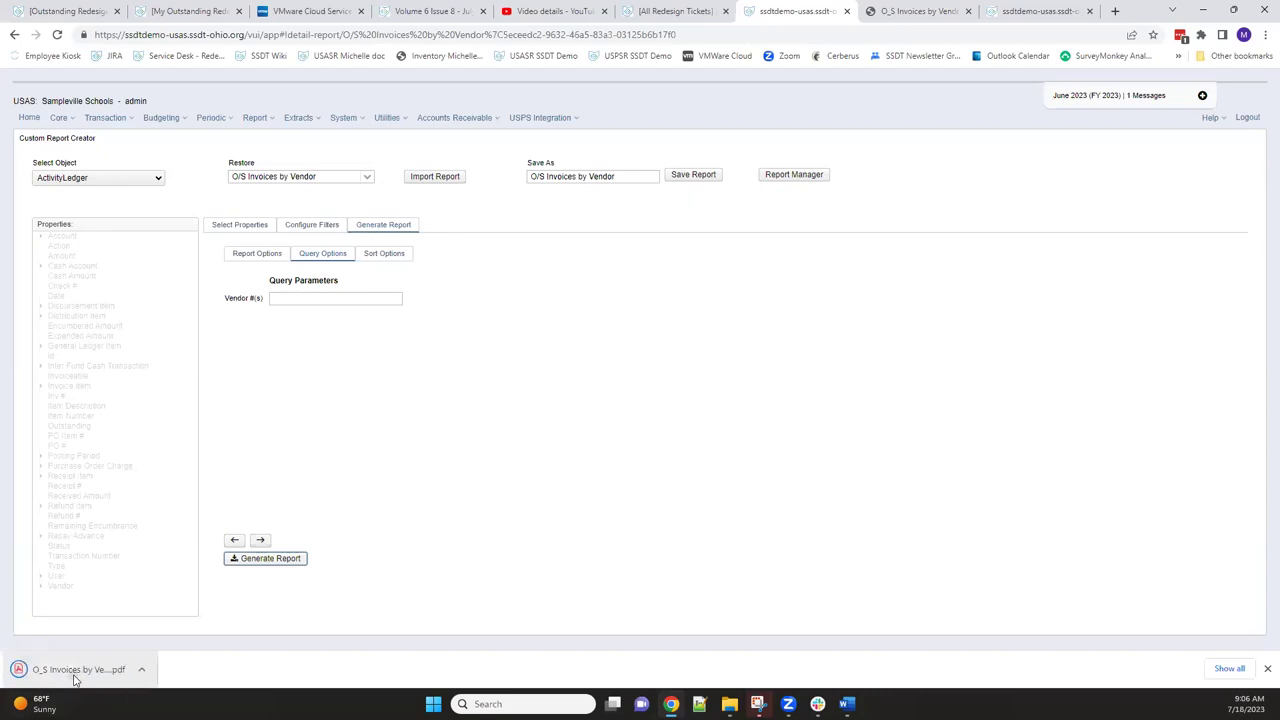
{"action": "left_click", "coordinate": [73, 676]}
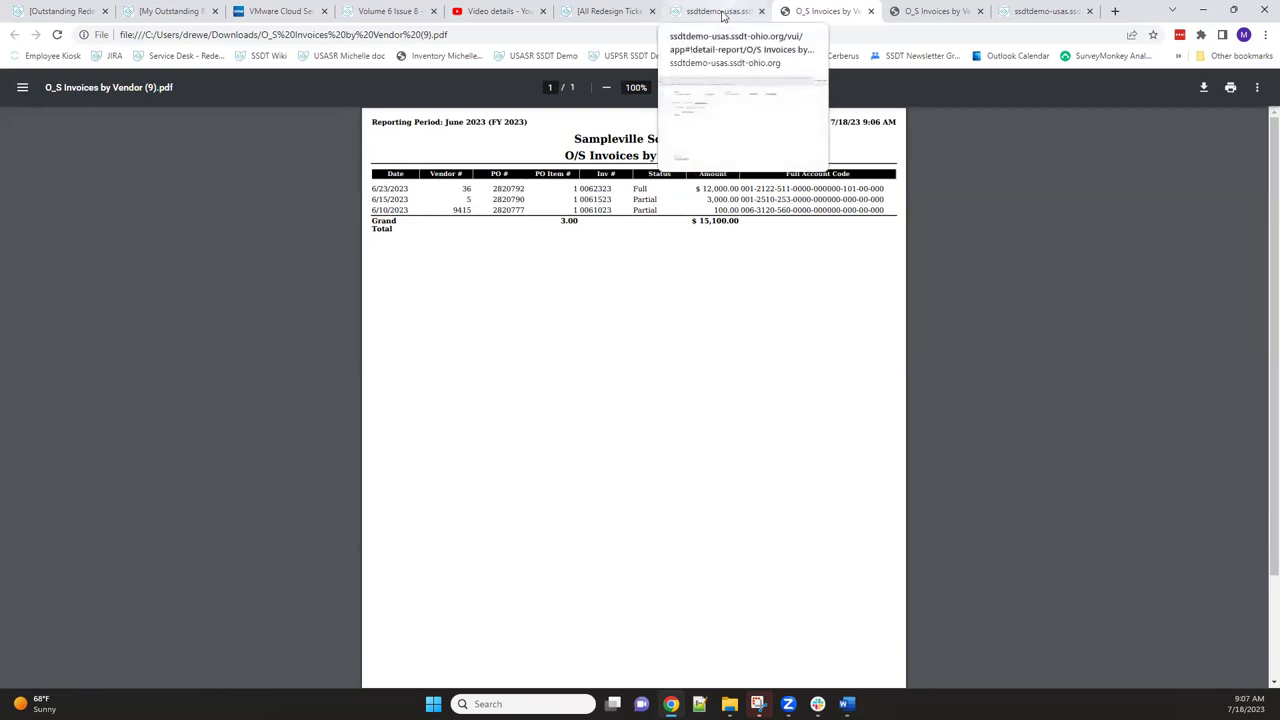
Step: Replace the Date sort with ascending Vendor # and Inv #, enable a control break on Vendor #, and save the report as O/S Invoices by Vendor
{"action": "left_click", "coordinate": [724, 13]}
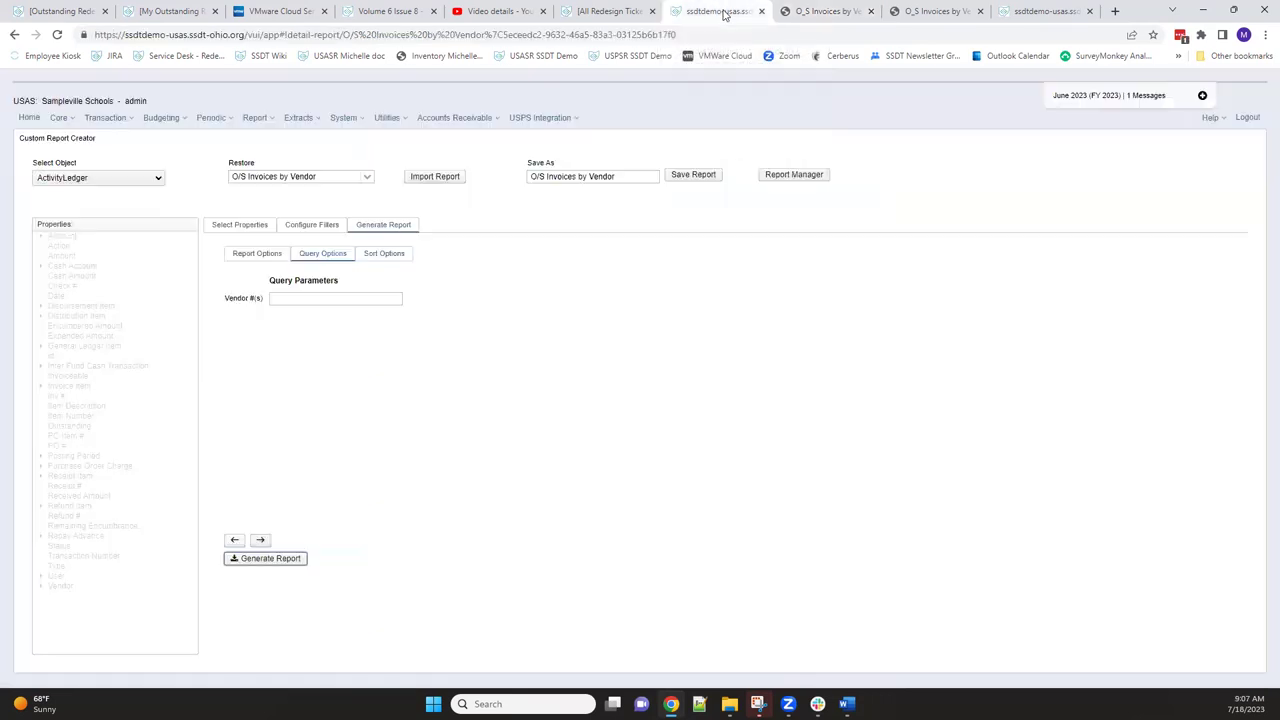
{"action": "left_click", "coordinate": [389, 256]}
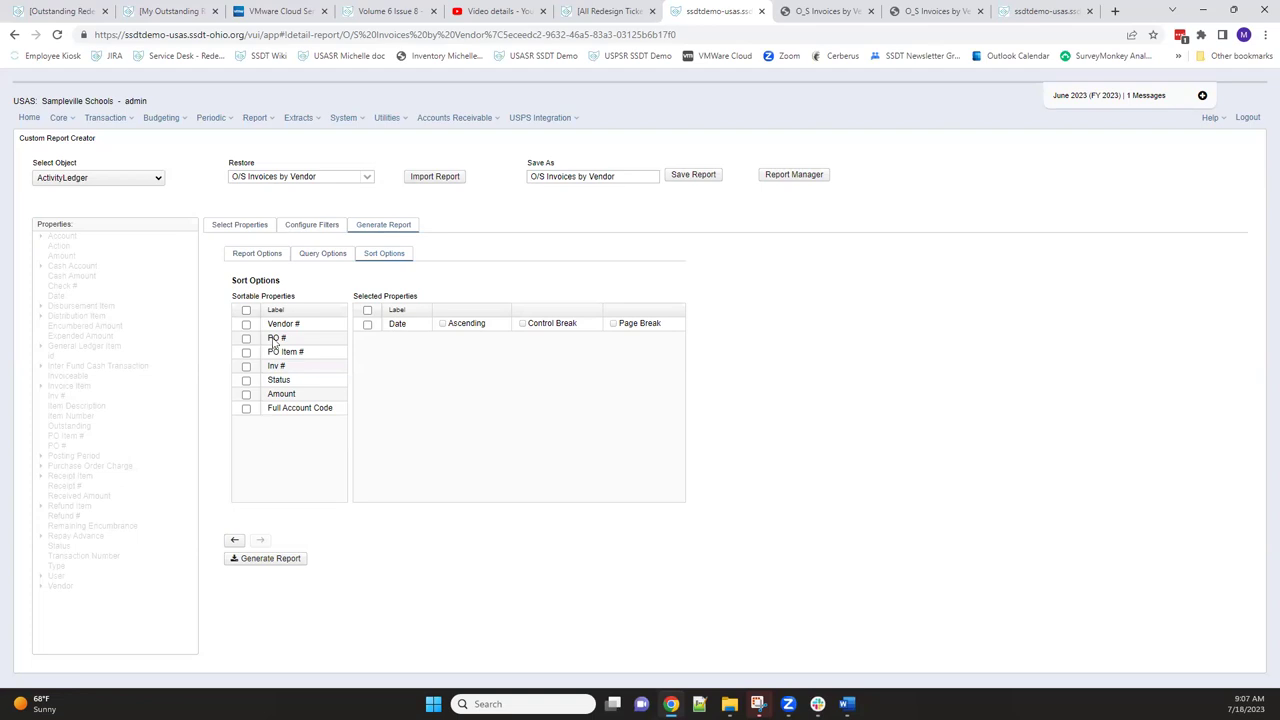
{"action": "left_click_drag", "start_coordinate": [285, 327], "coordinate": [394, 343]}
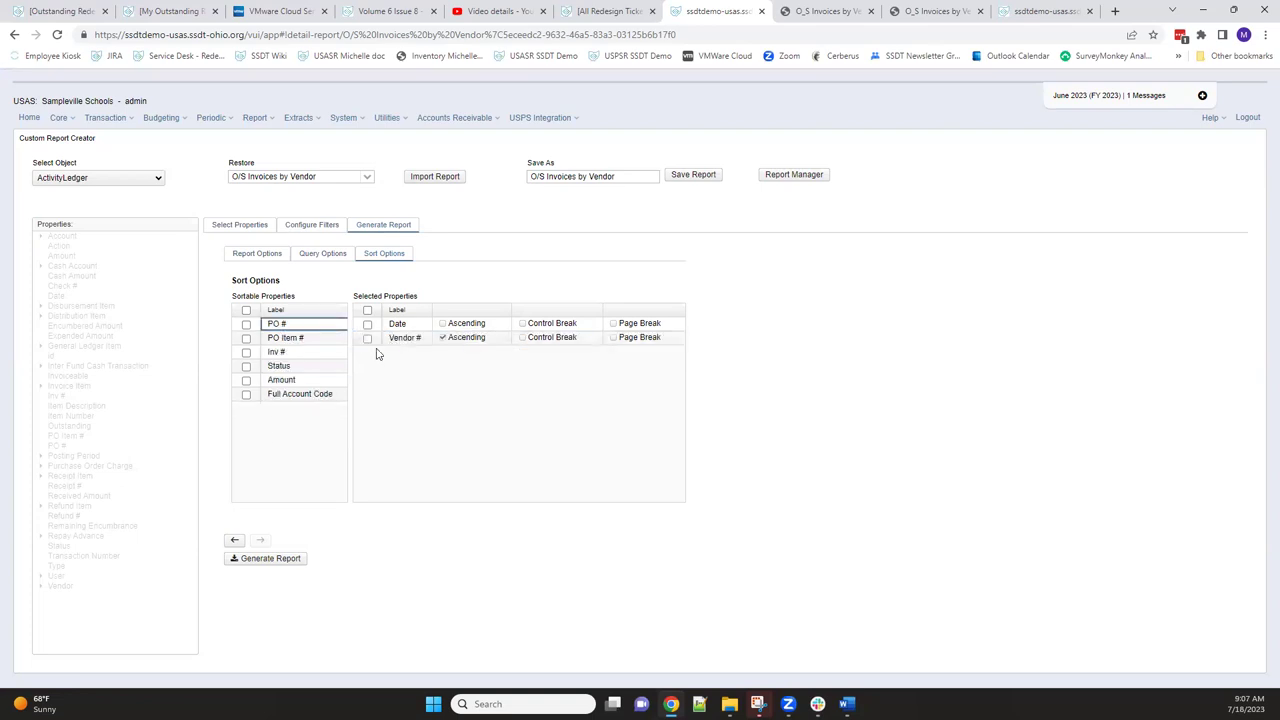
{"action": "left_click_drag", "start_coordinate": [277, 352], "coordinate": [405, 351]}
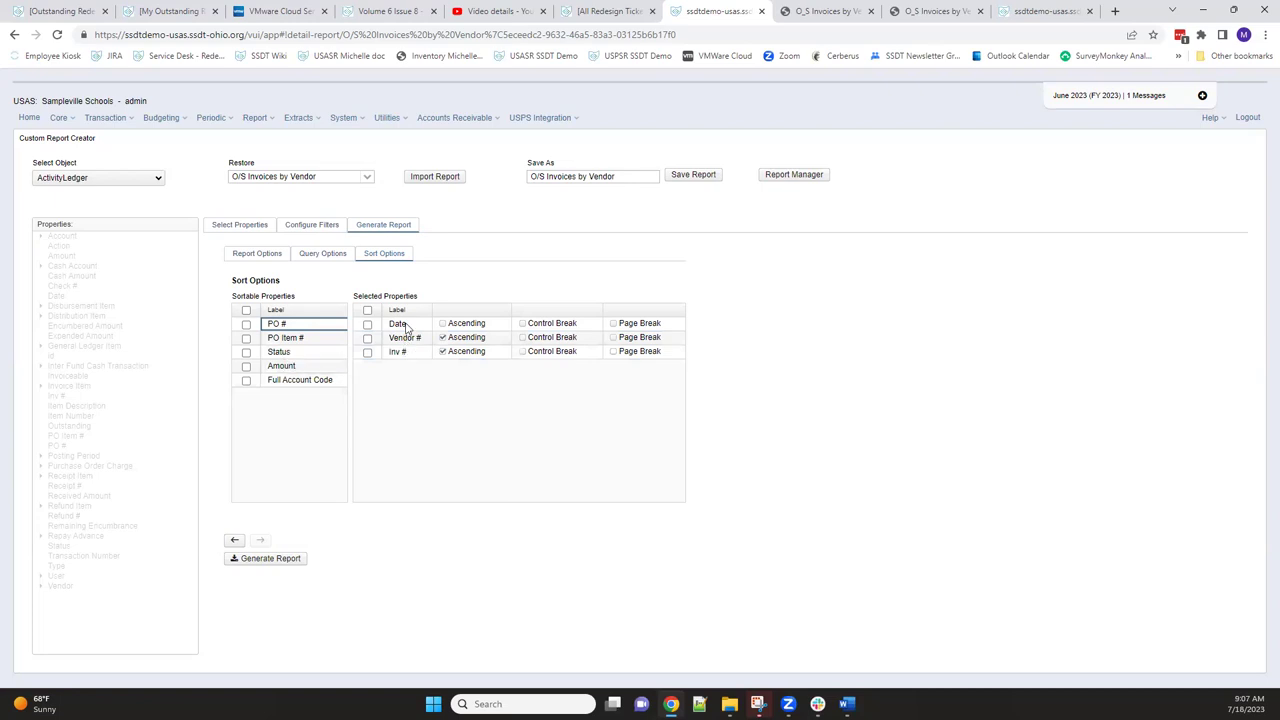
{"action": "key", "text": "Delete"}
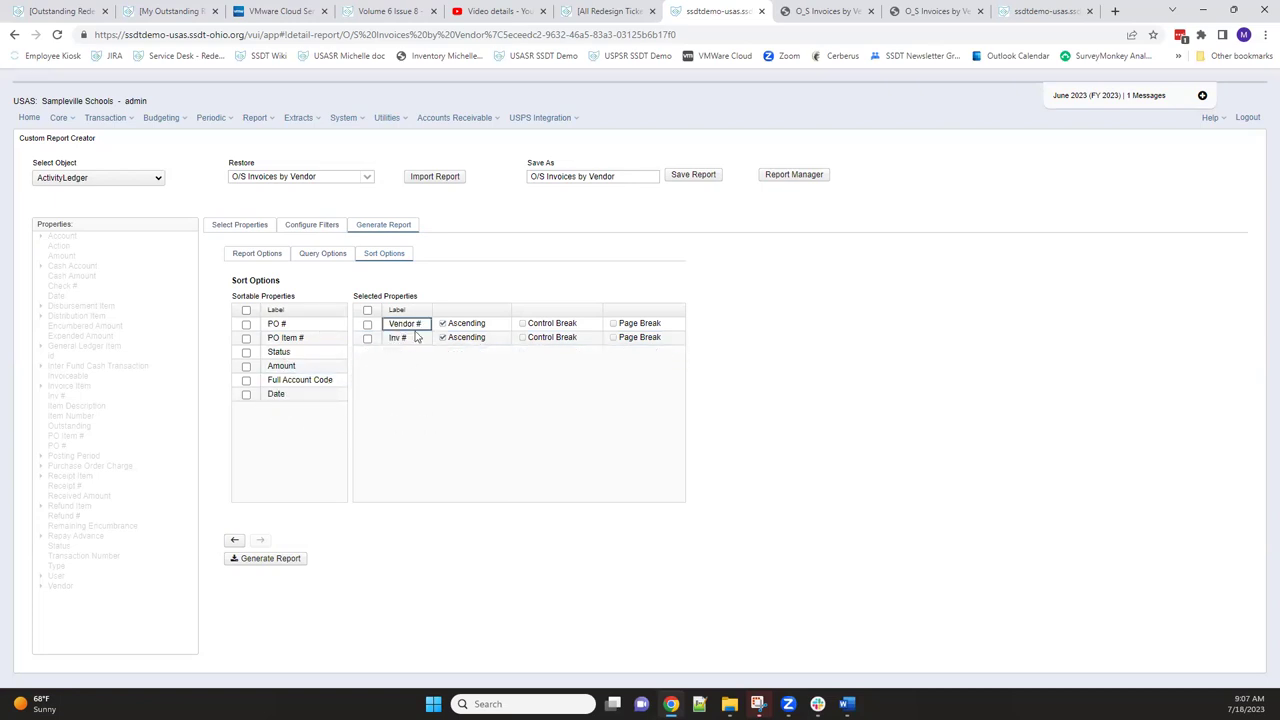
{"action": "left_click", "coordinate": [522, 324]}
{"action": "left_click", "coordinate": [691, 176]}
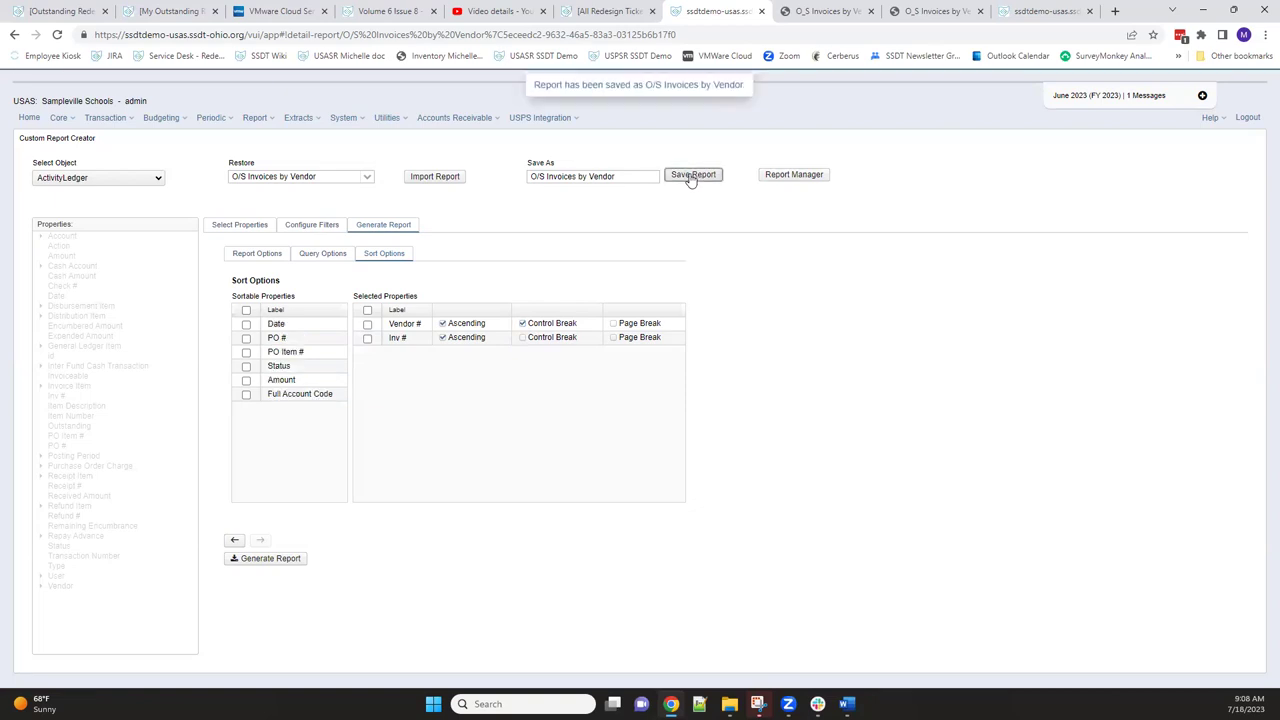
Step: Generate the re-sorted O/S Invoices by Vendor report and open the PDF saved under the suggested name
{"action": "left_click", "coordinate": [270, 558]}
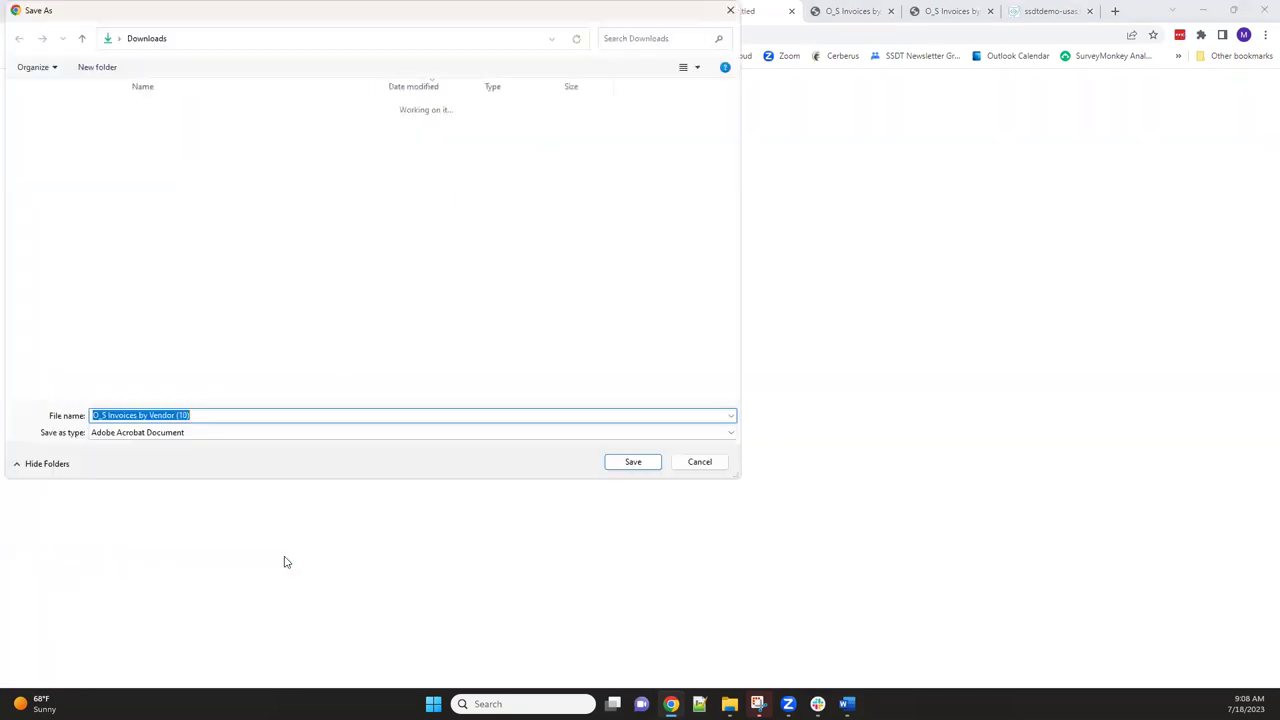
{"action": "left_click", "coordinate": [633, 463]}
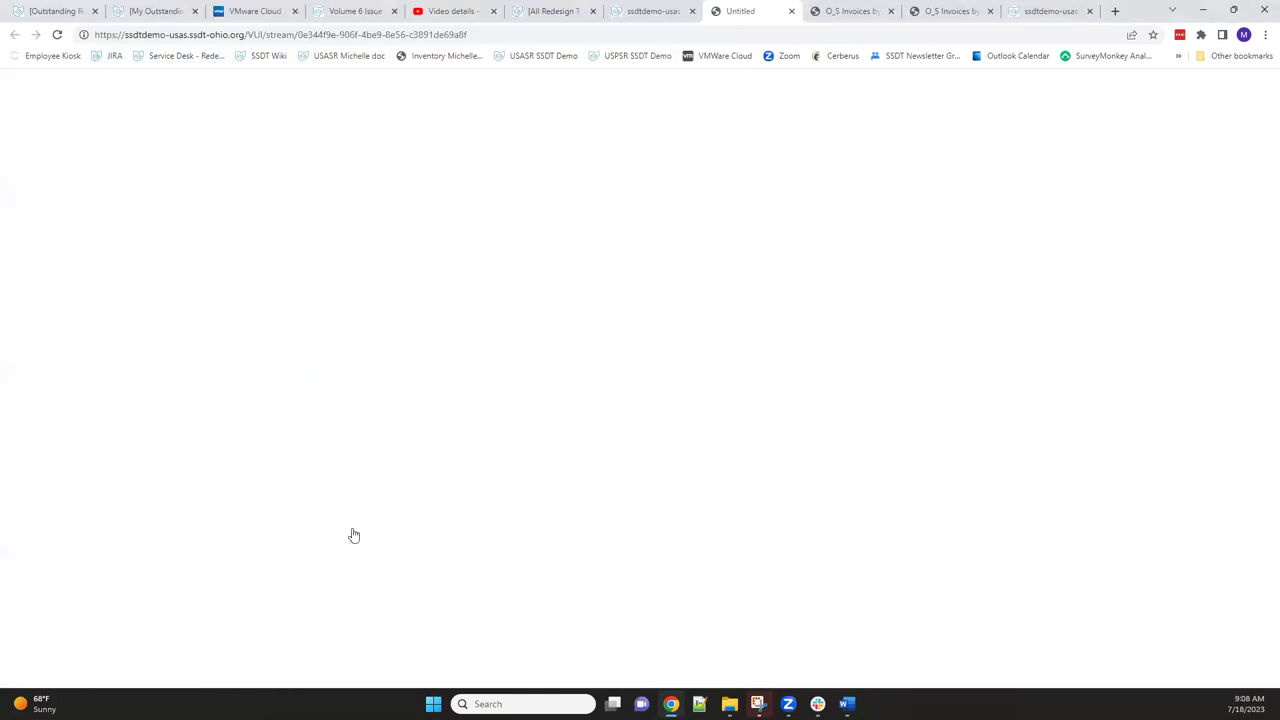
{"action": "left_click", "coordinate": [85, 670]}
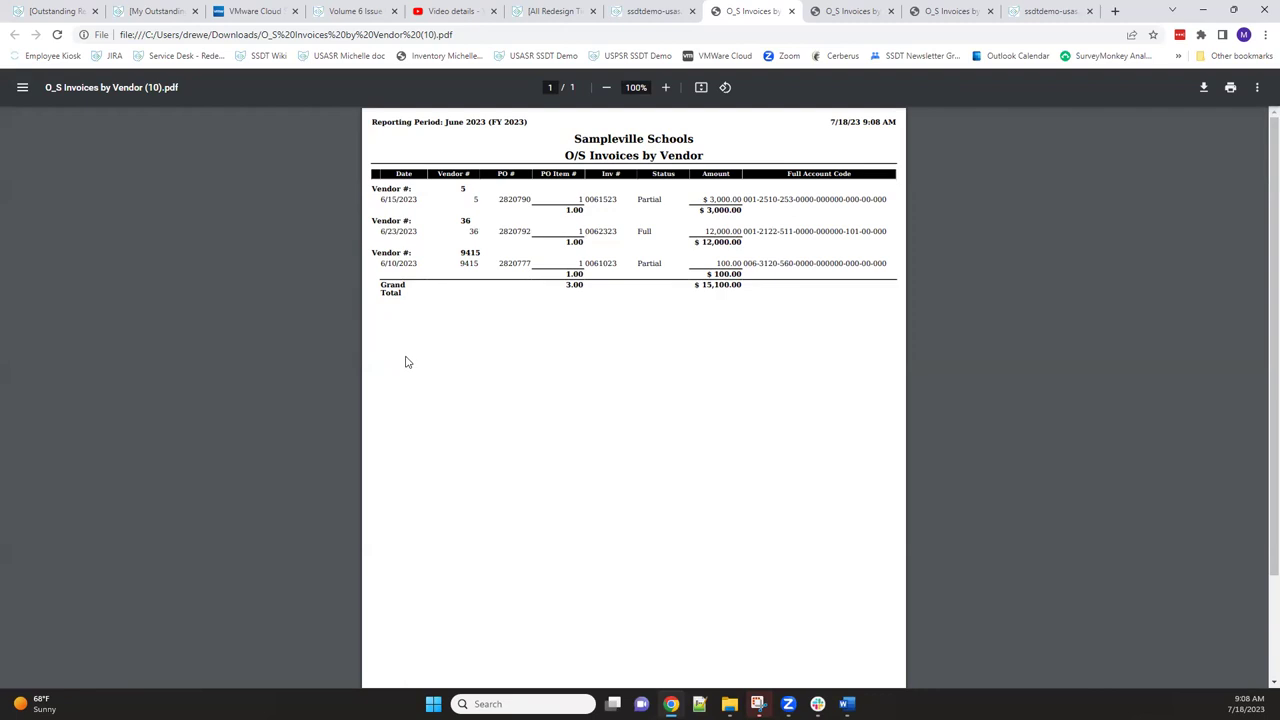
Step: Return to the accounting application and open the Activity Ledger Query grid
{"action": "left_click", "coordinate": [650, 12]}
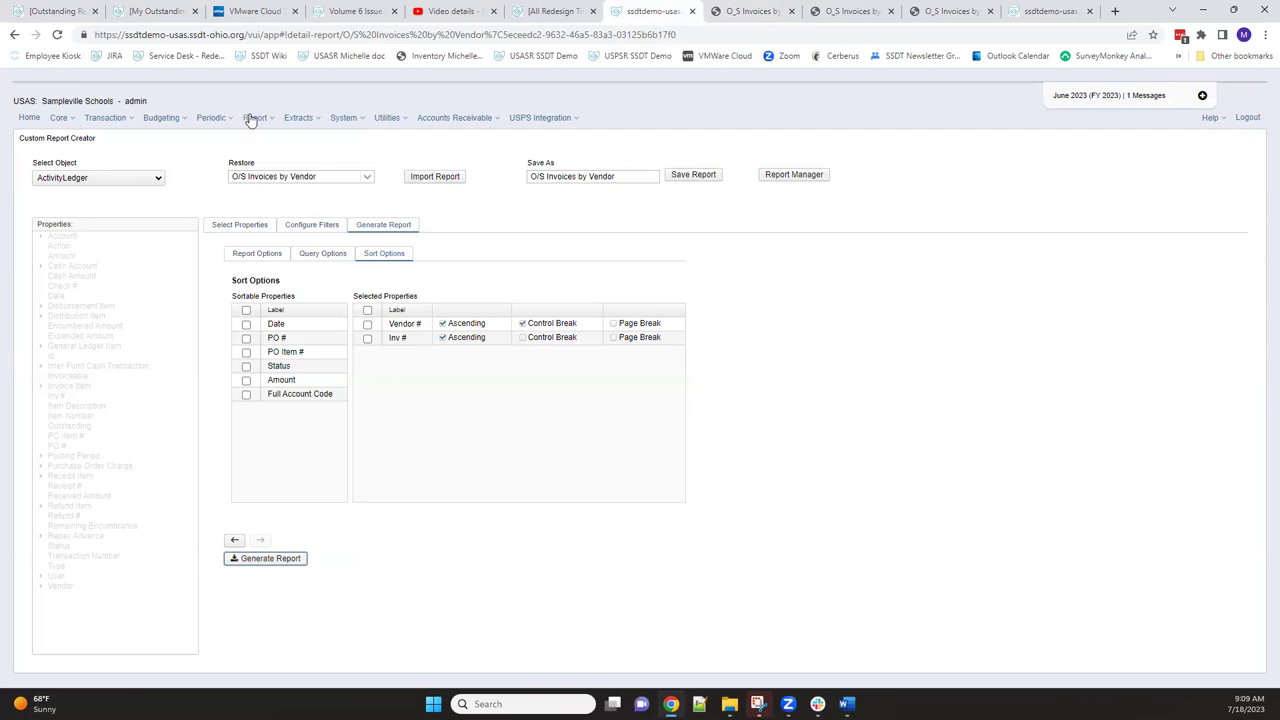
{"action": "left_click", "coordinate": [118, 119]}
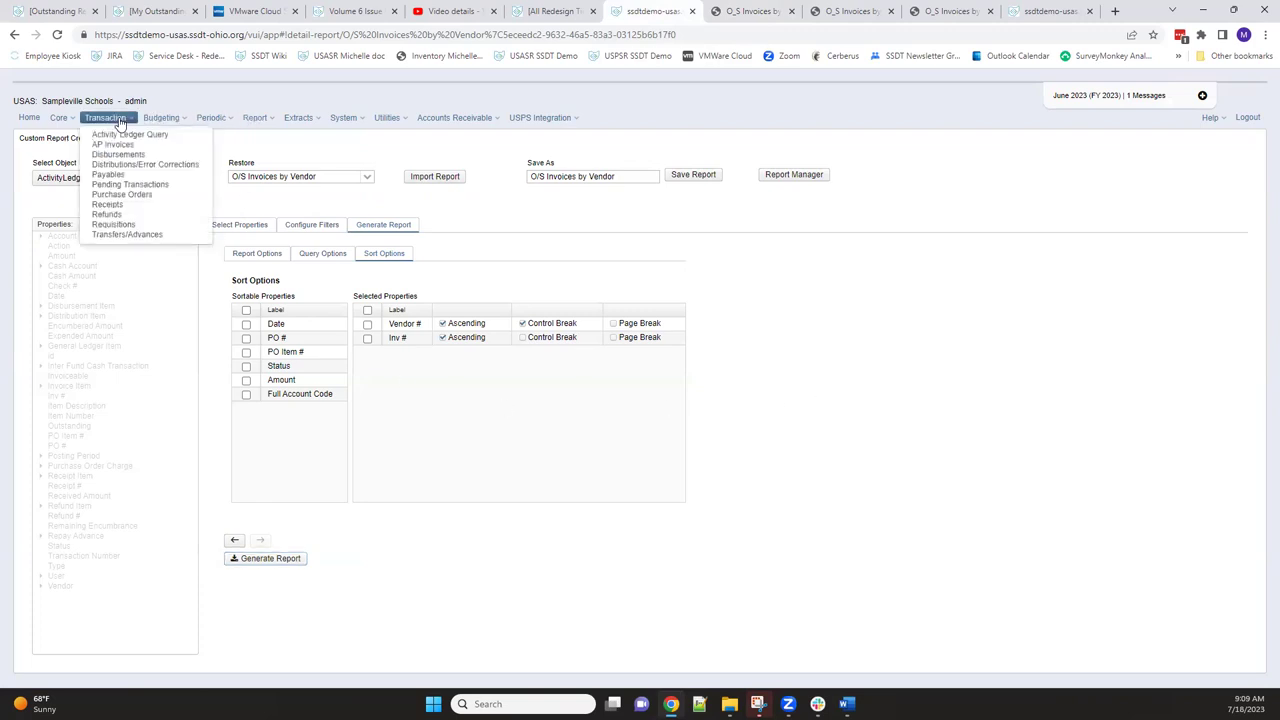
{"action": "left_click", "coordinate": [124, 136]}
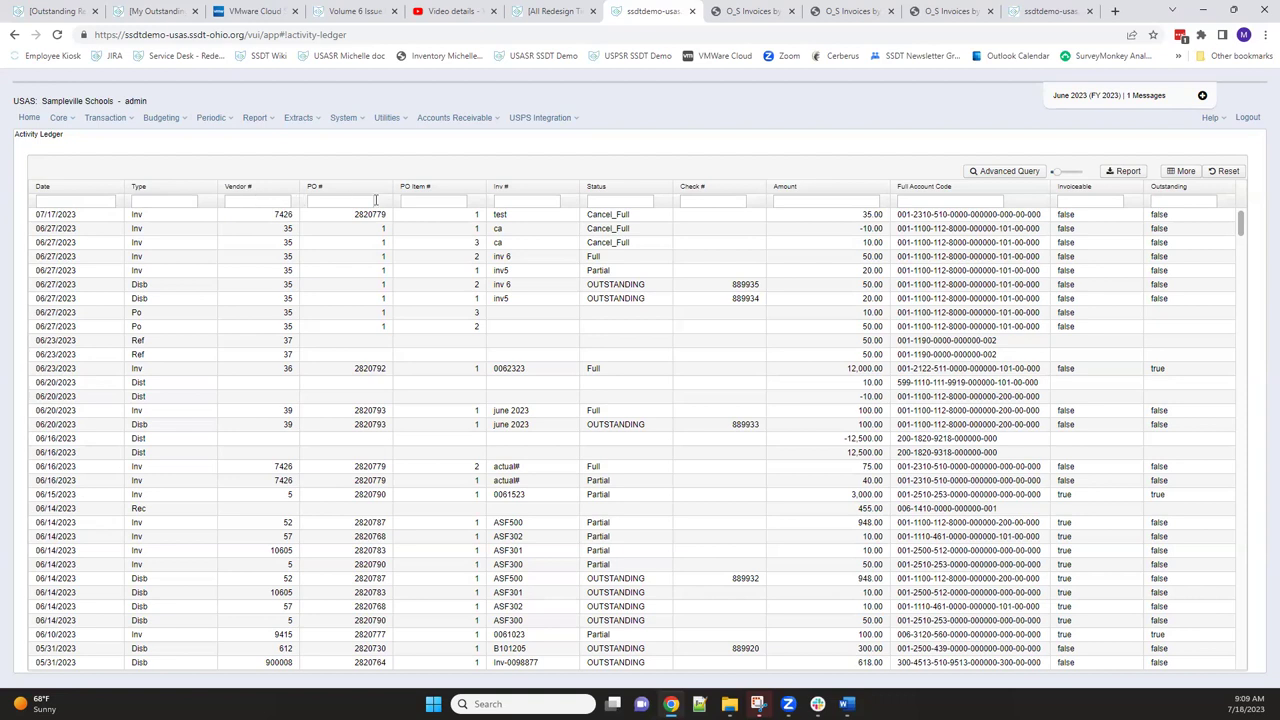
Step: Open the O/S Invoices by Vendor report from the Report Manager and review its properties, filters and report options
{"action": "left_click", "coordinate": [254, 118]}
{"action": "left_click", "coordinate": [268, 146]}
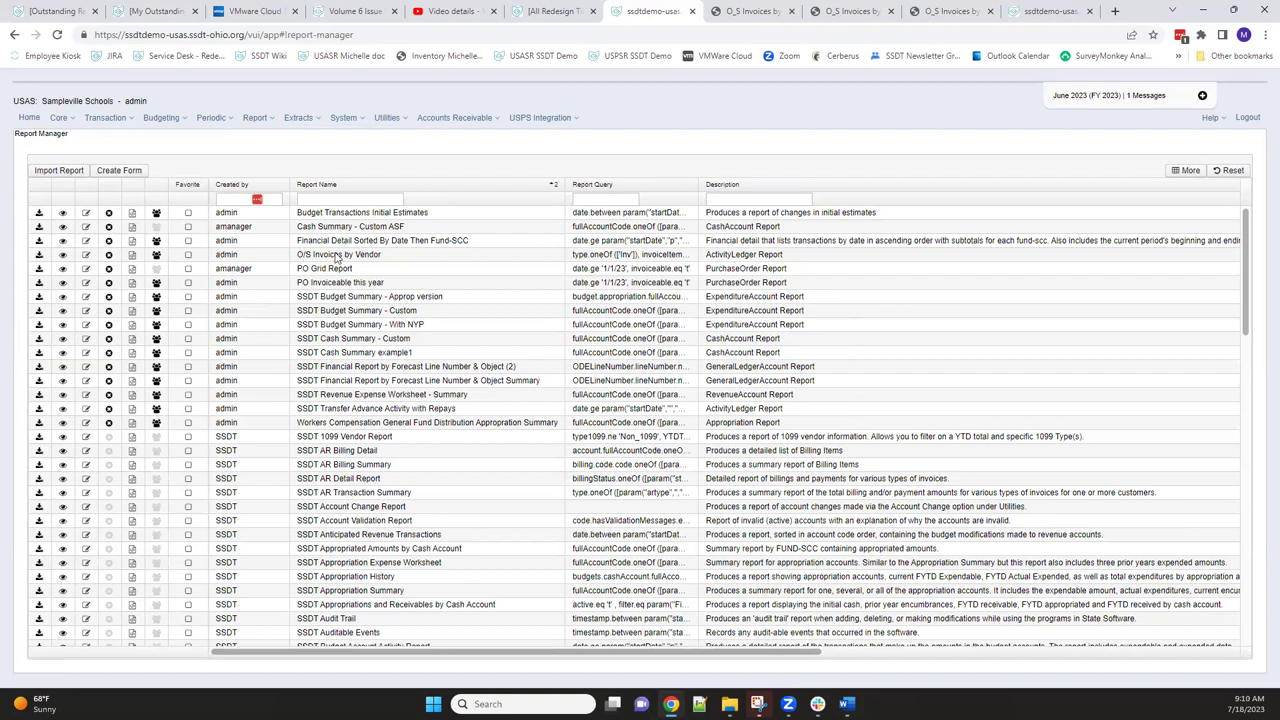
{"action": "left_click", "coordinate": [62, 256]}
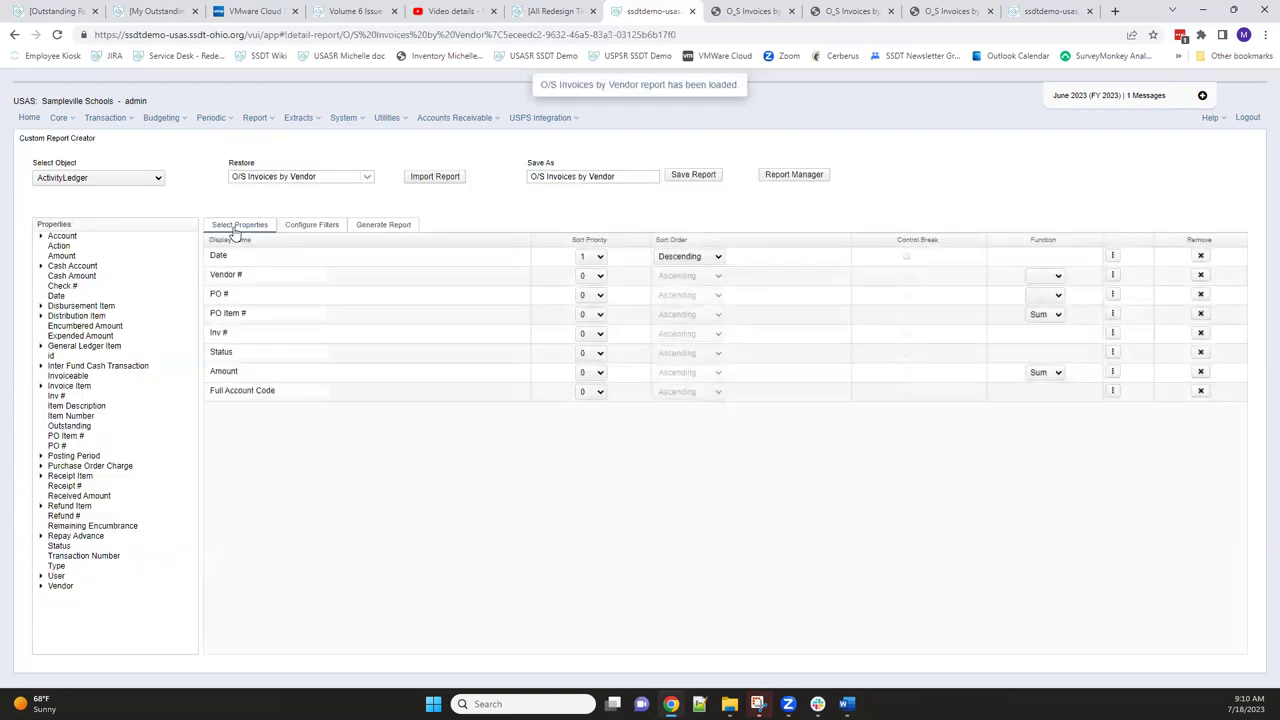
{"action": "left_click", "coordinate": [312, 225]}
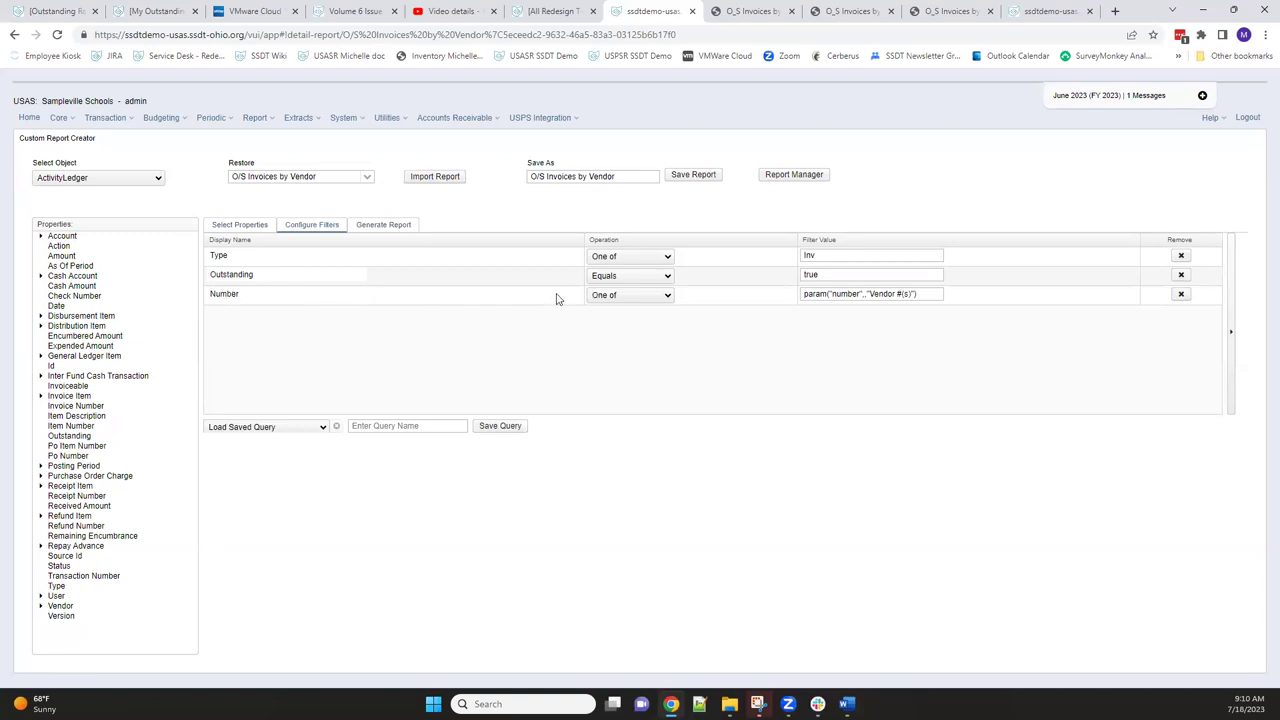
{"action": "left_click", "coordinate": [393, 227]}
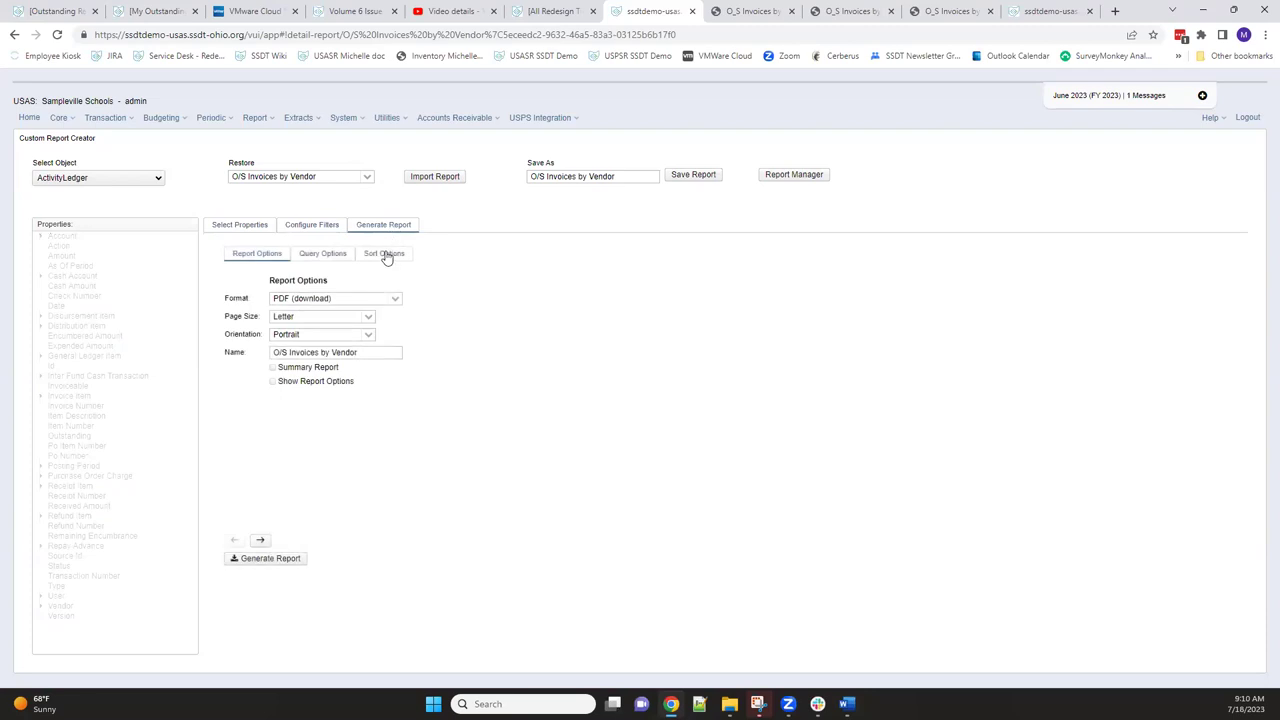